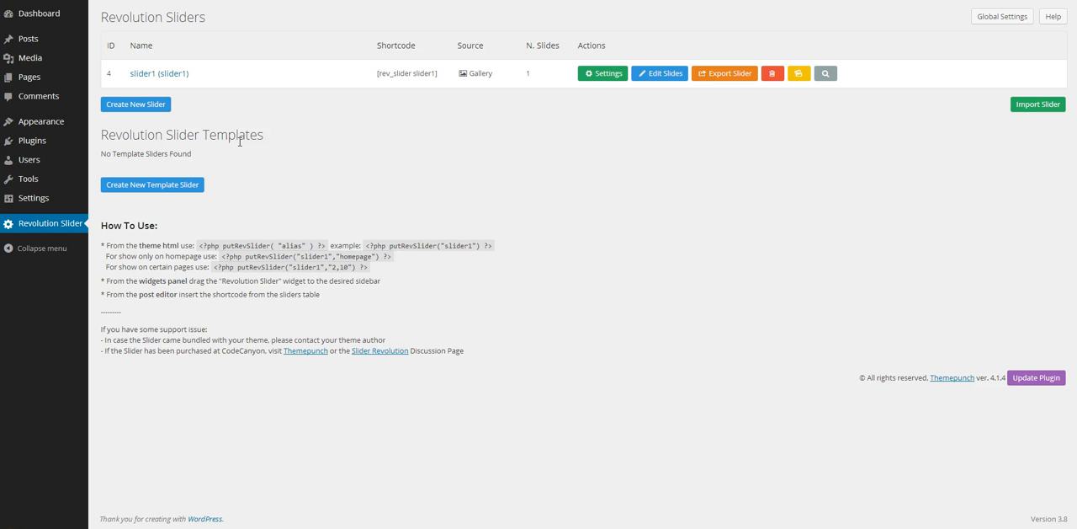
left_click(246, 137)
Step: Create a new template slider titled "template1" with the alias "template", keeping the default settings
mouse_move(43, 43)
left_click(181, 186)
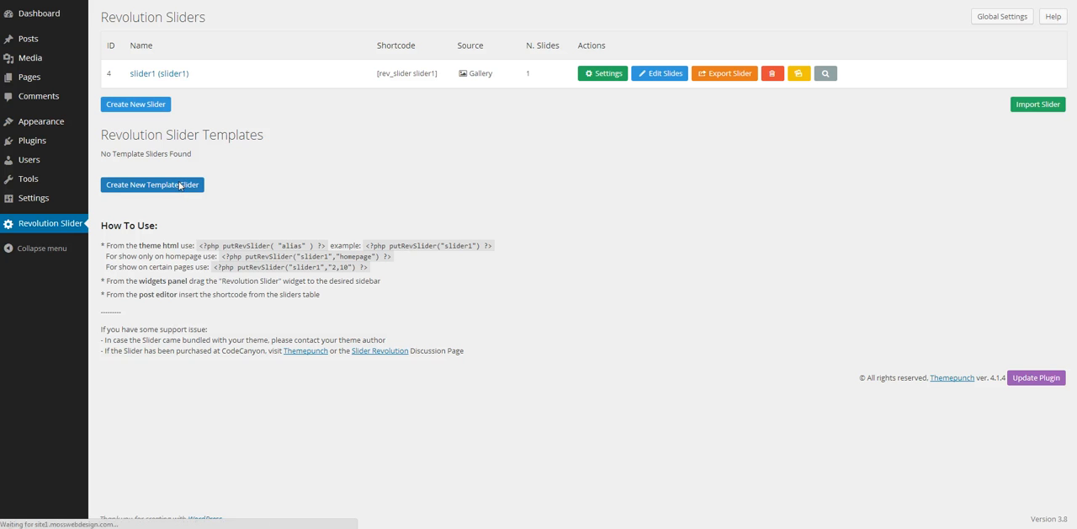
left_click(234, 78)
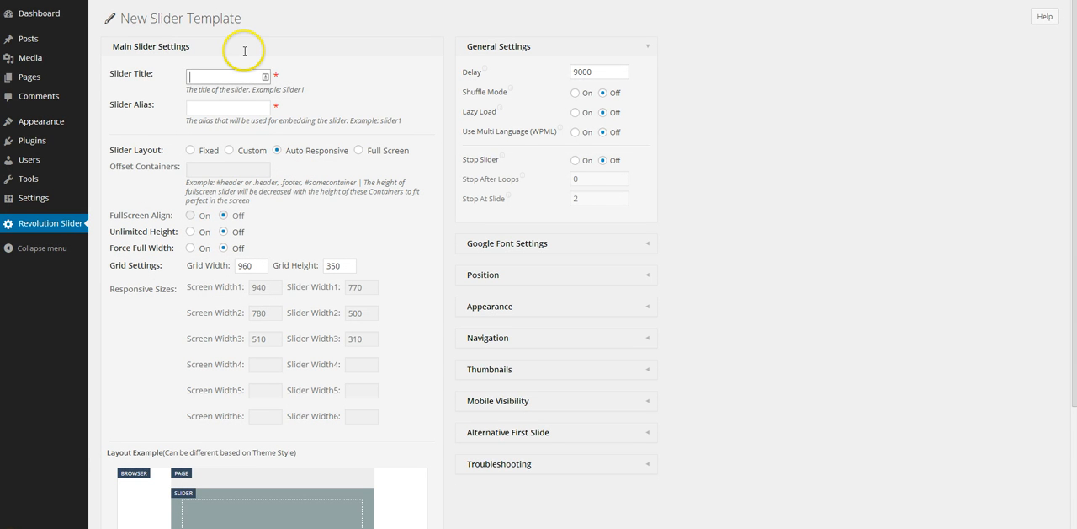
type("template1")
key("Tab")
type("template")
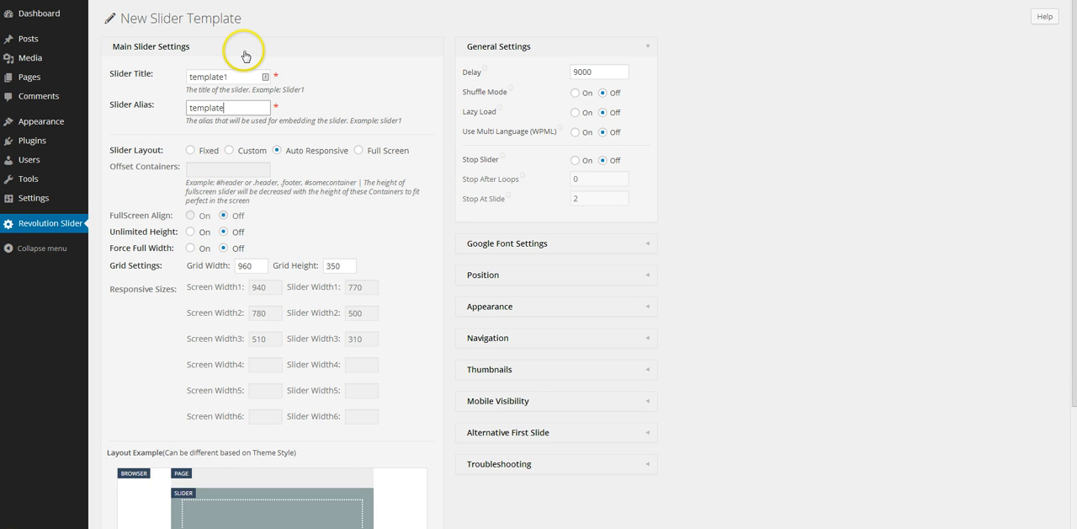
left_click(354, 91)
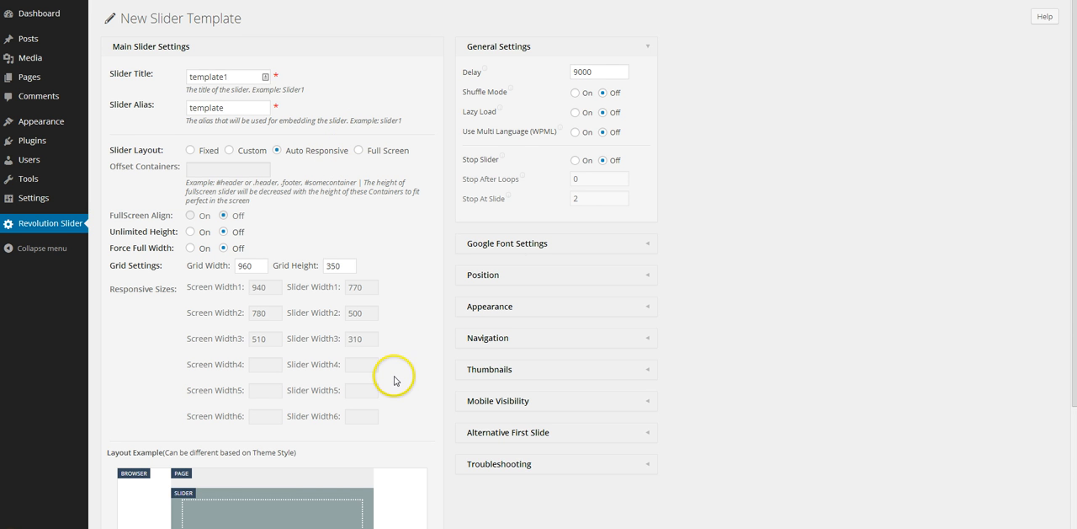
scroll(390, 378, "down", 2)
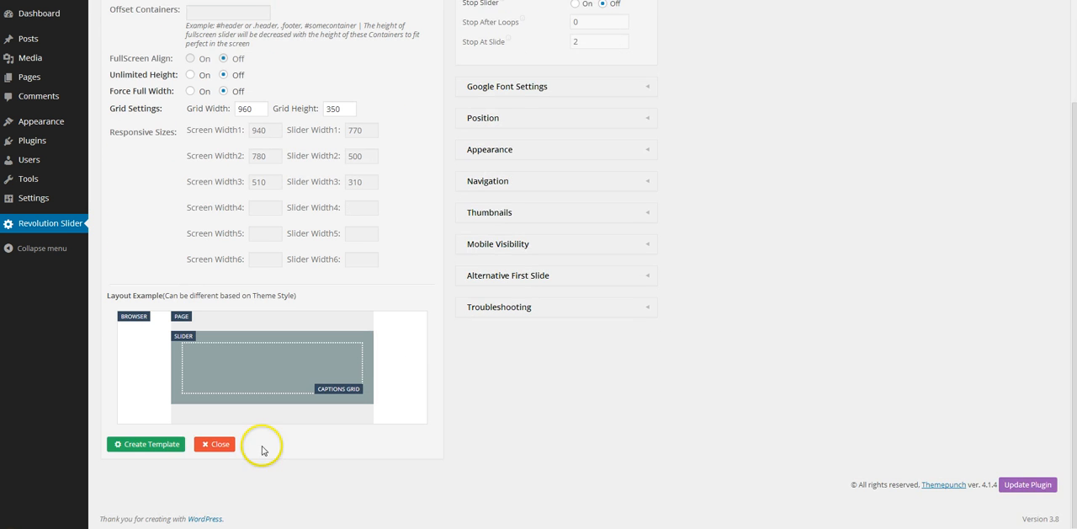
left_click(148, 445)
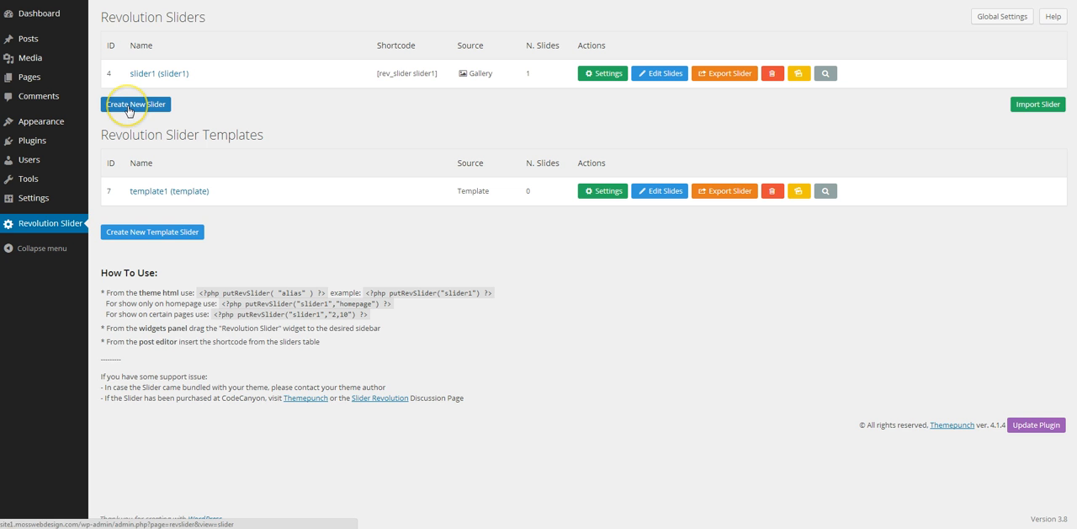
Step: Start a new slider and enter "slider2" as both its title and its alias
left_click(128, 108)
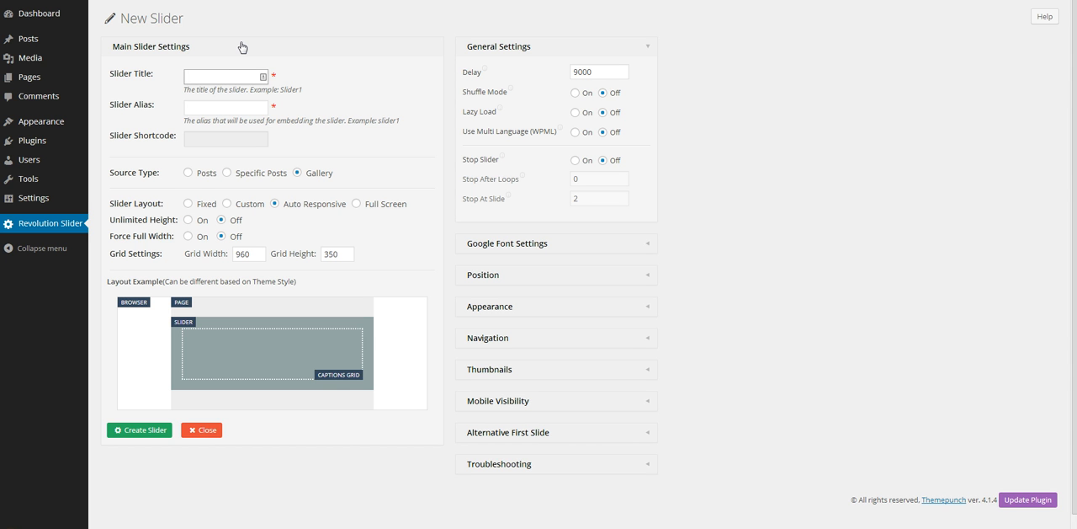
type("slider2")
key("Tab")
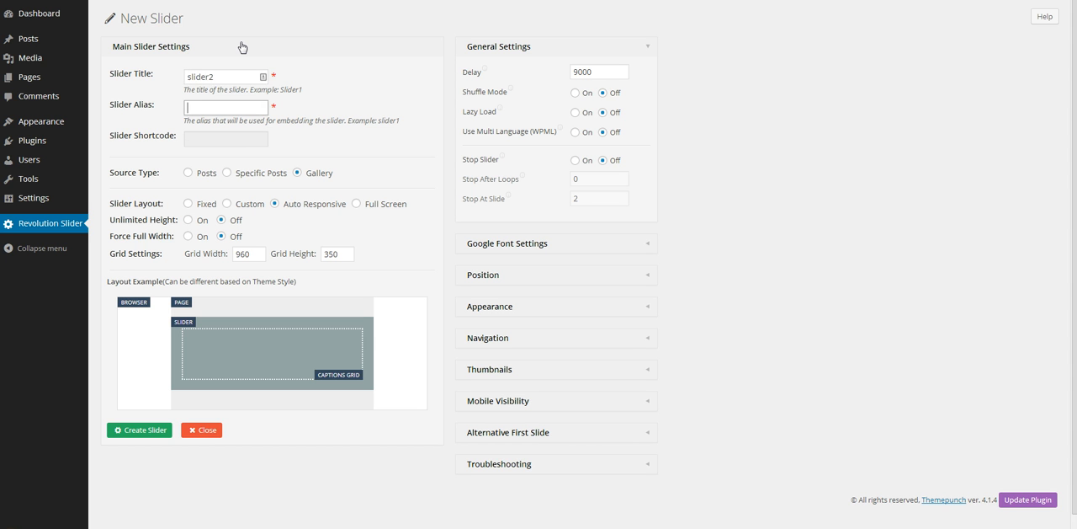
type("slider2")
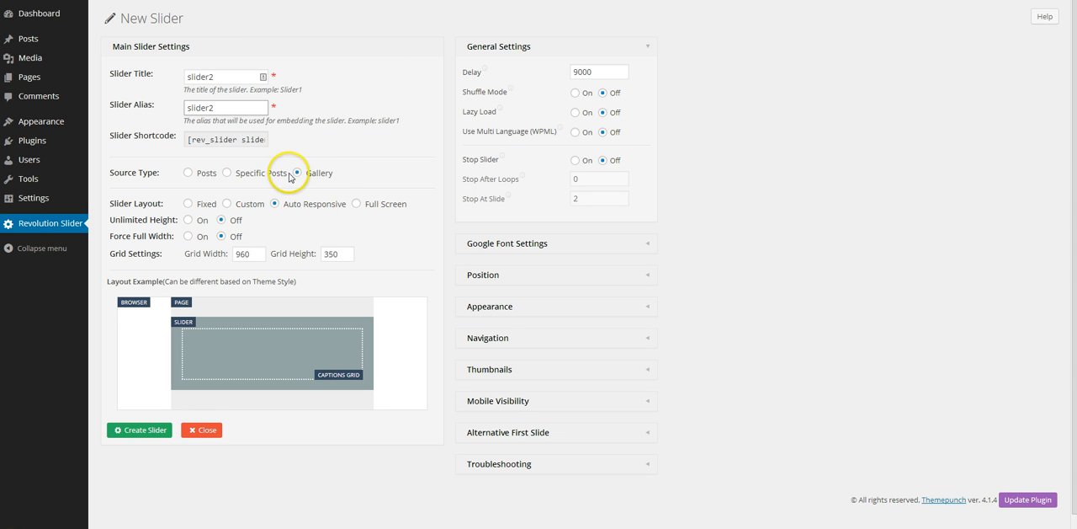
Step: Set the slider's source type to Posts and choose the Uncategorized post category
left_click(189, 172)
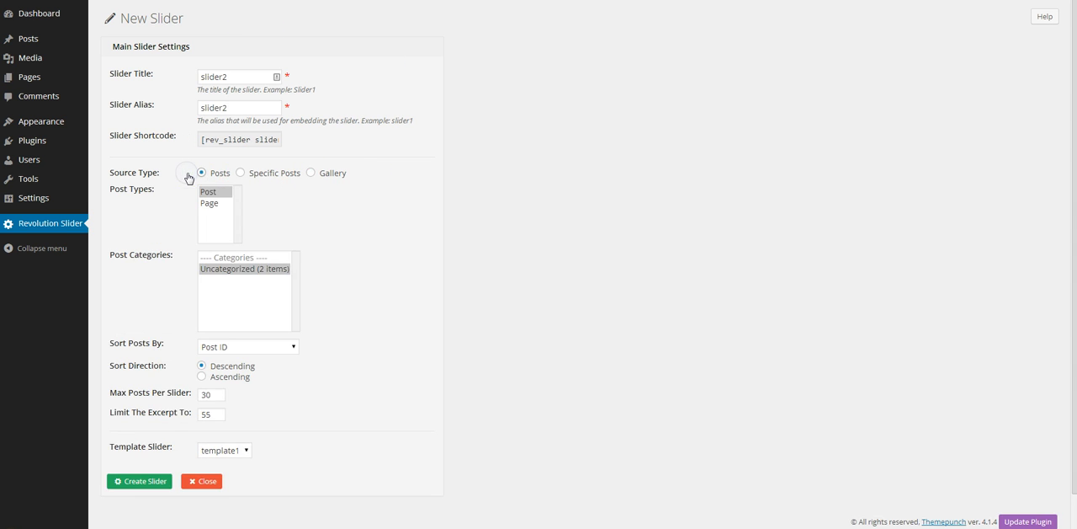
left_click(269, 269)
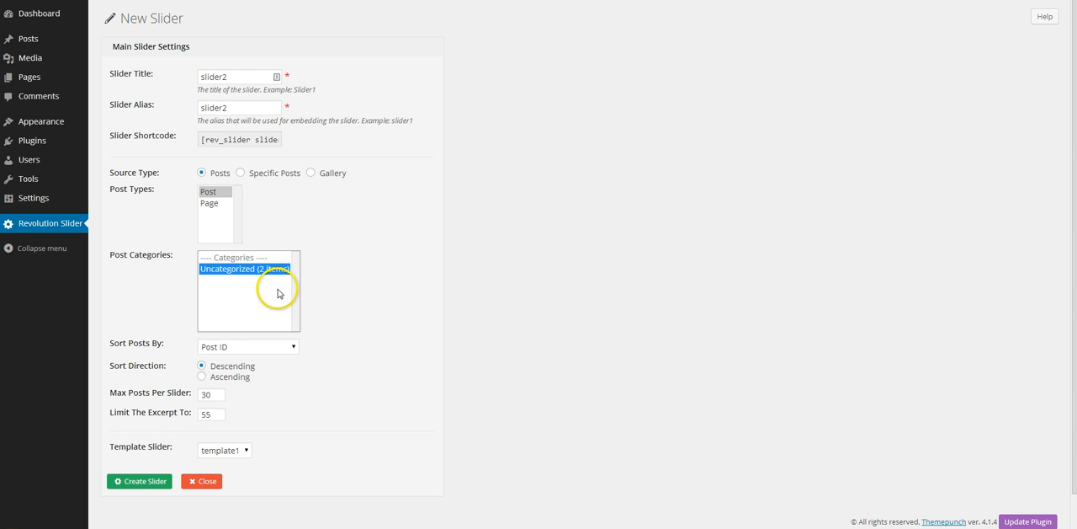
scroll(392, 382, "down", 1)
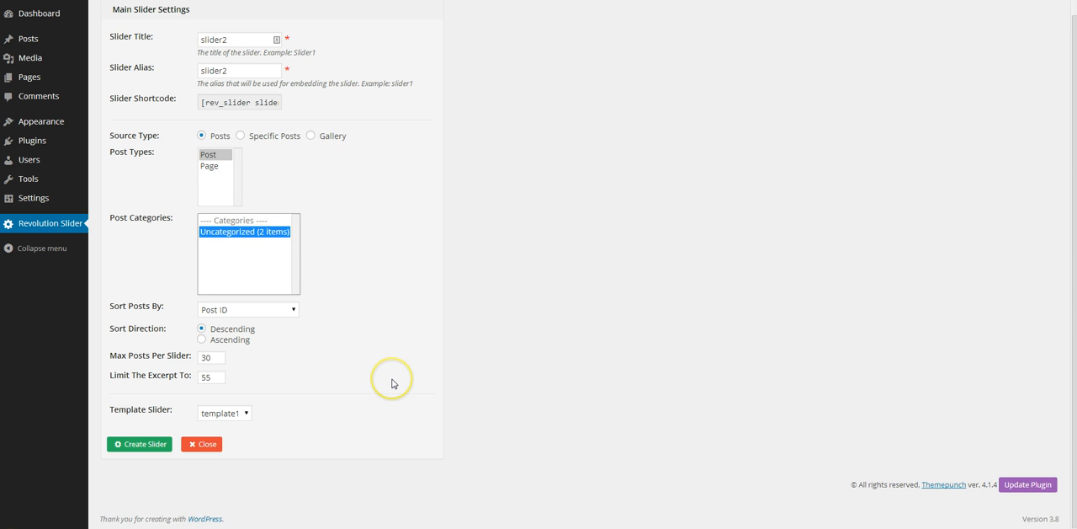
Step: Limit the post excerpt to 15 and create the slider with template1 as its template
left_click(211, 376)
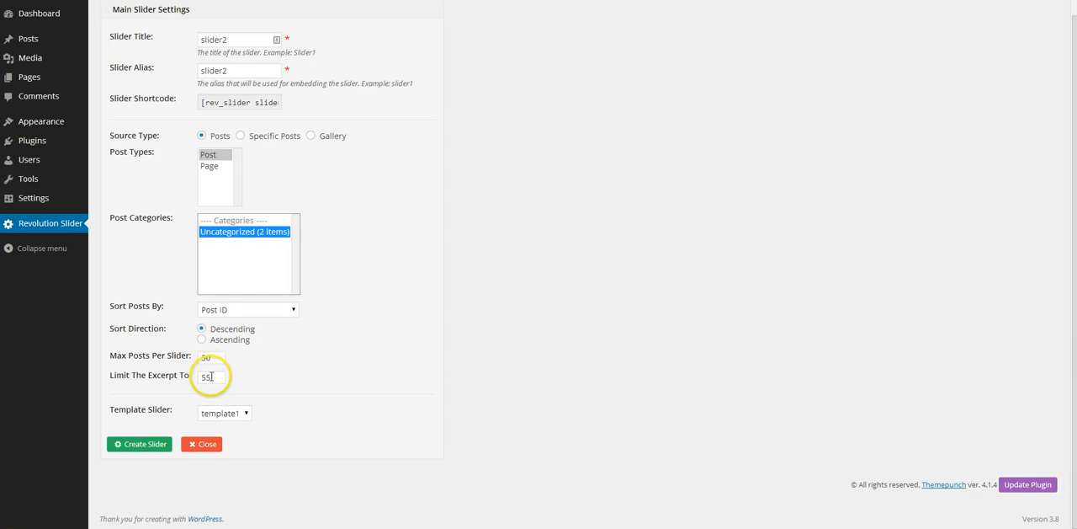
left_click_drag(211, 377, 199, 377)
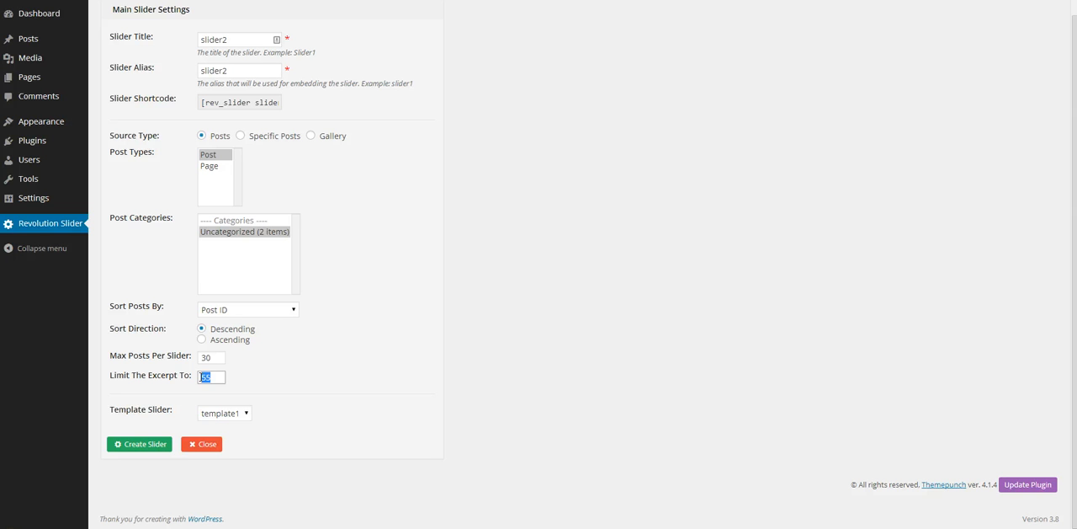
type("15")
left_click(272, 363)
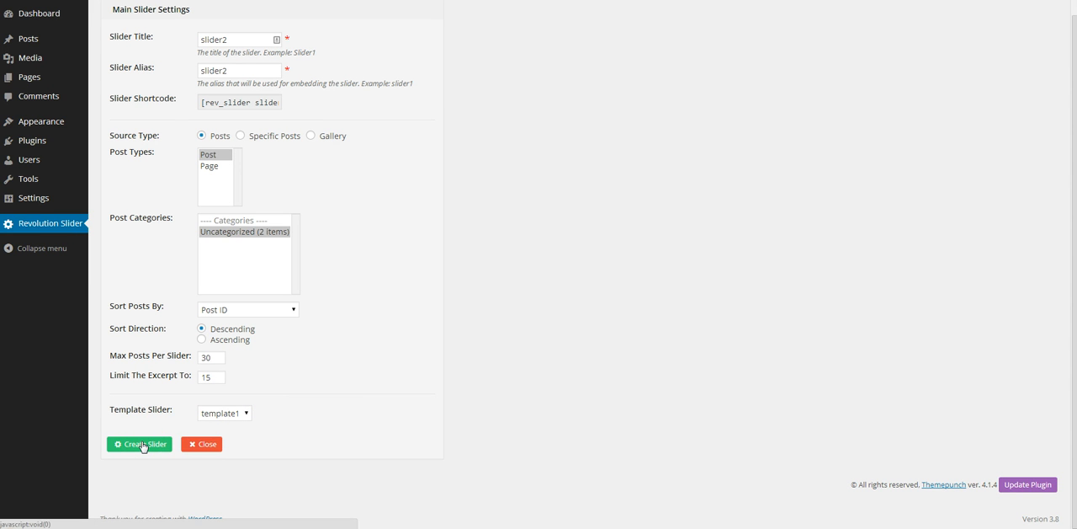
left_click(140, 443)
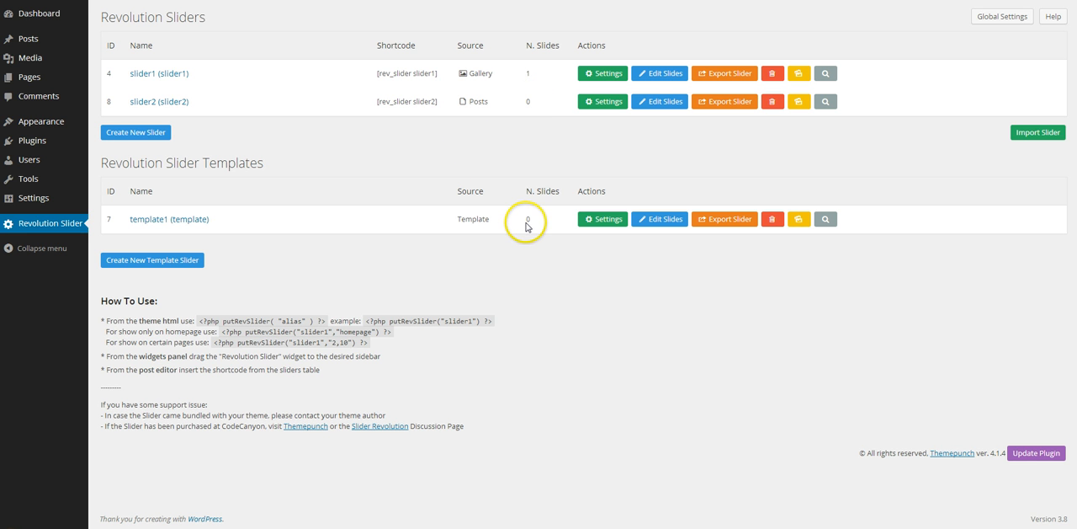
Step: Add a new transparent slide to the template1 slider template and open that slide for editing
left_click(654, 219)
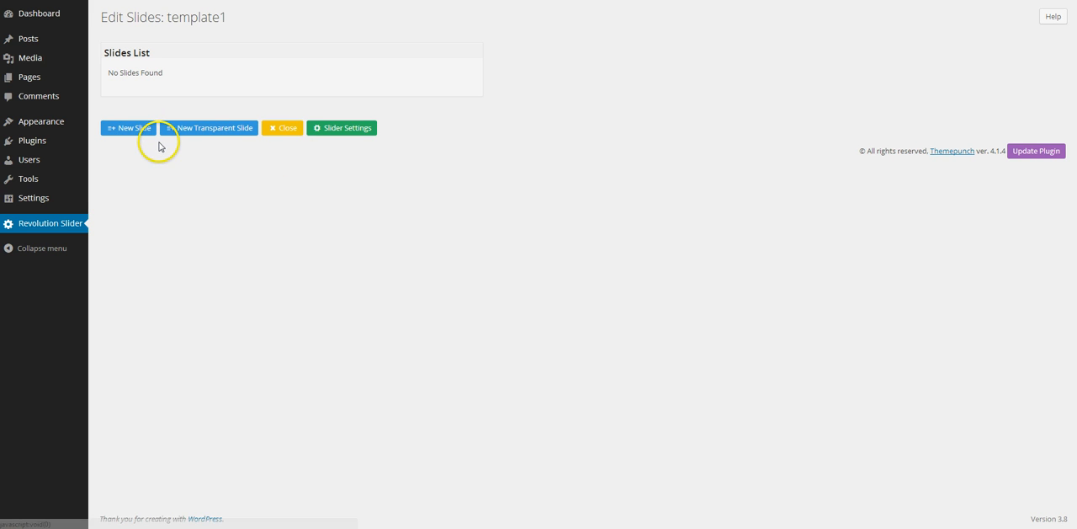
left_click(229, 132)
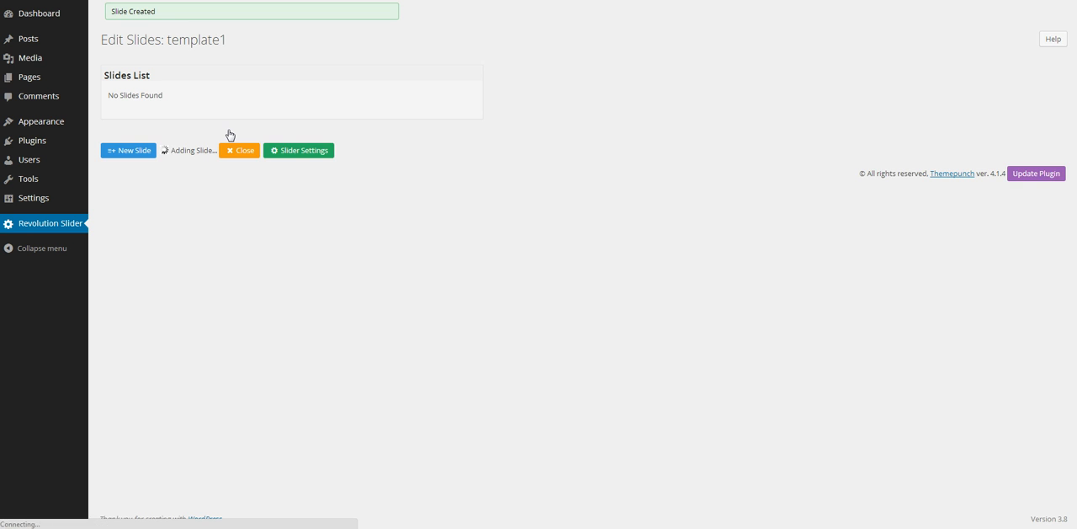
left_click(192, 98)
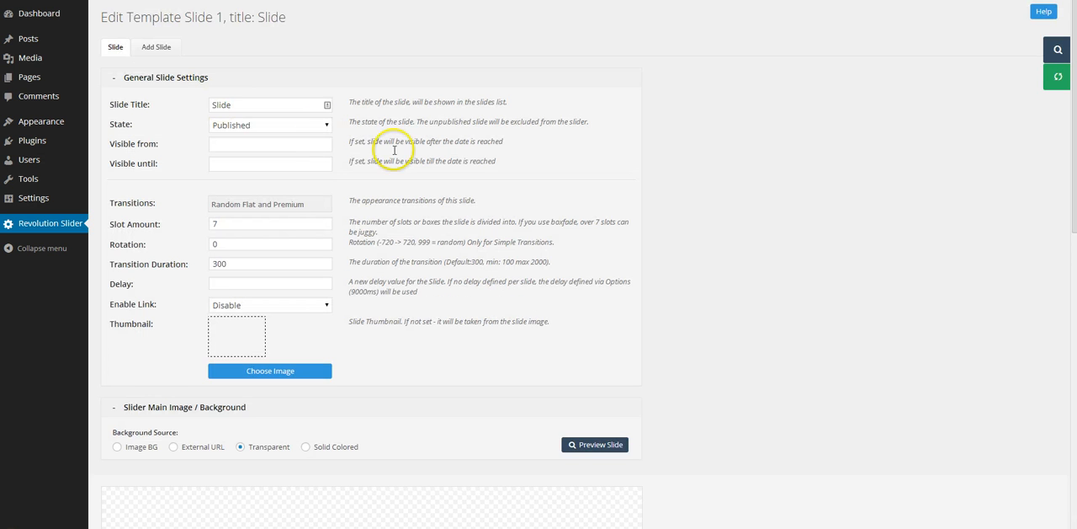
Step: Add a text layer to the slide and replace its default caption with the %title% post placeholder
scroll(628, 237, "down", 3)
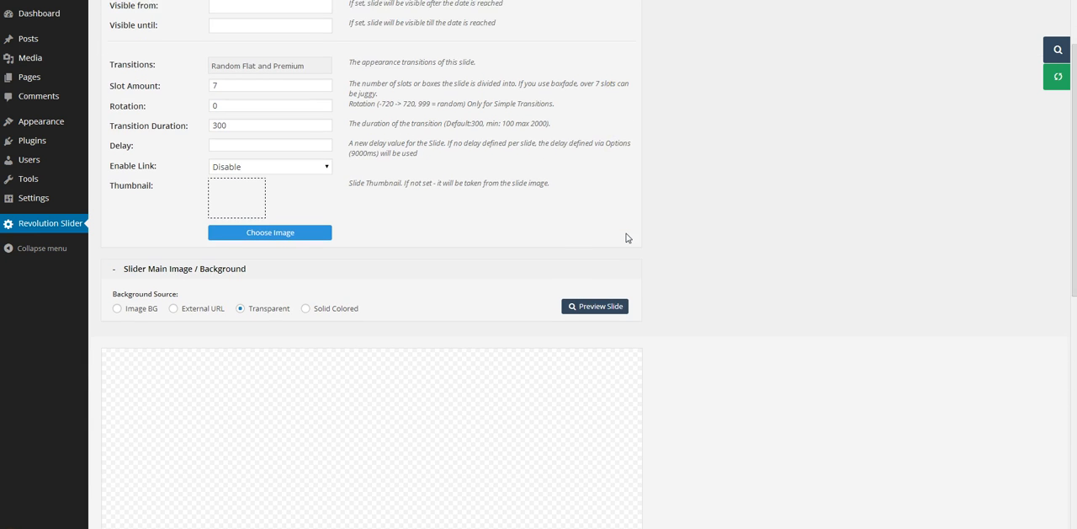
scroll(626, 237, "down", 1)
scroll(627, 238, "down", 1)
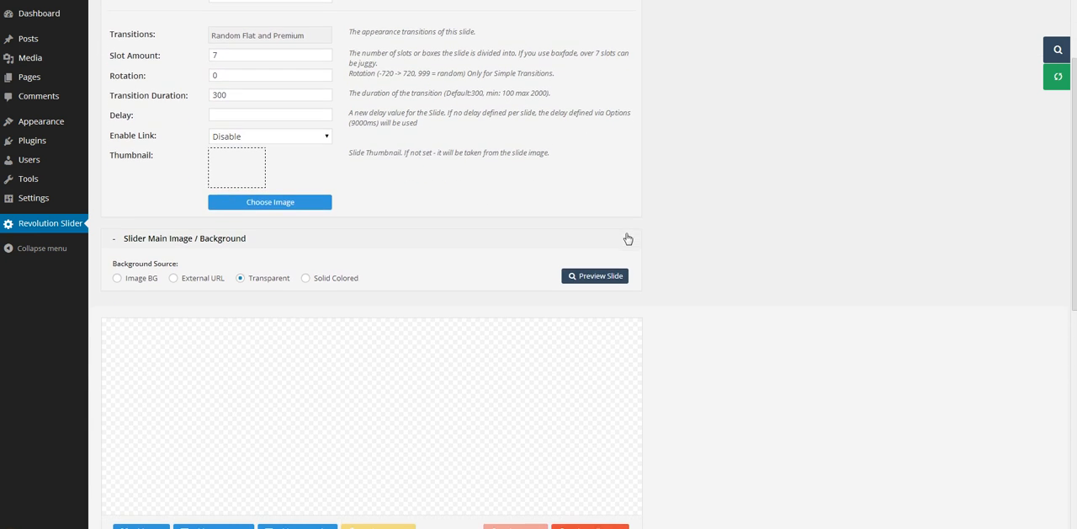
scroll(627, 238, "down", 5)
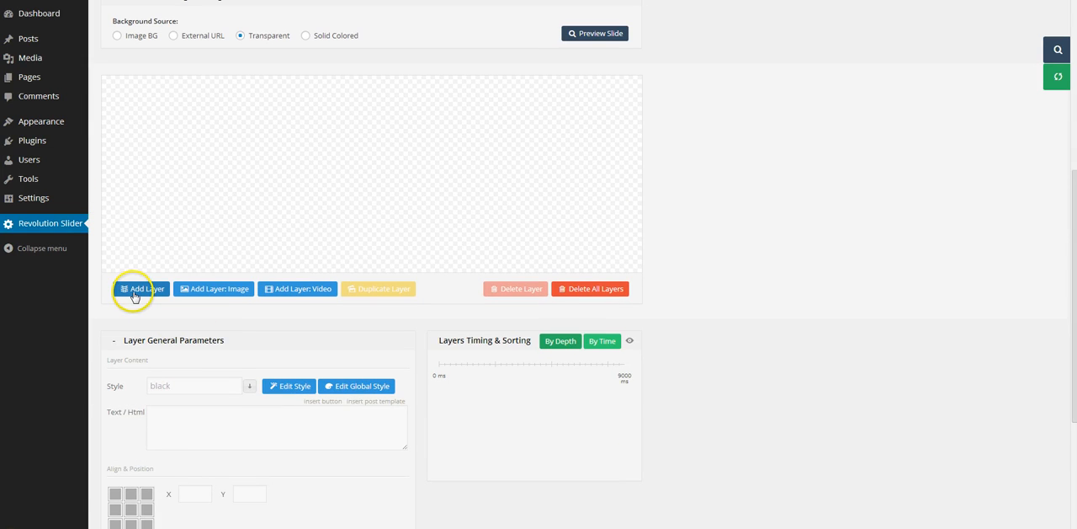
left_click(134, 291)
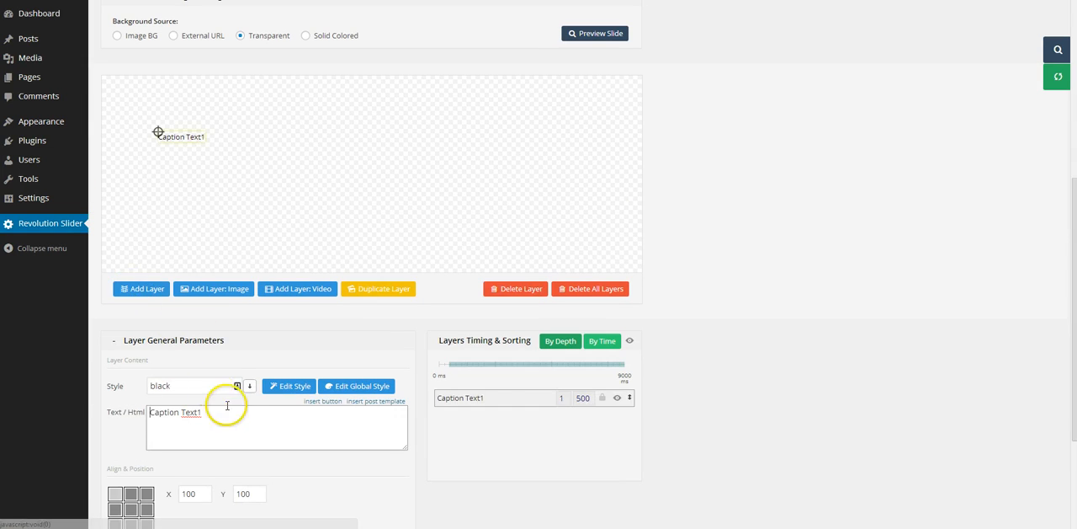
left_click_drag(228, 421, 102, 405)
key("BackSpace")
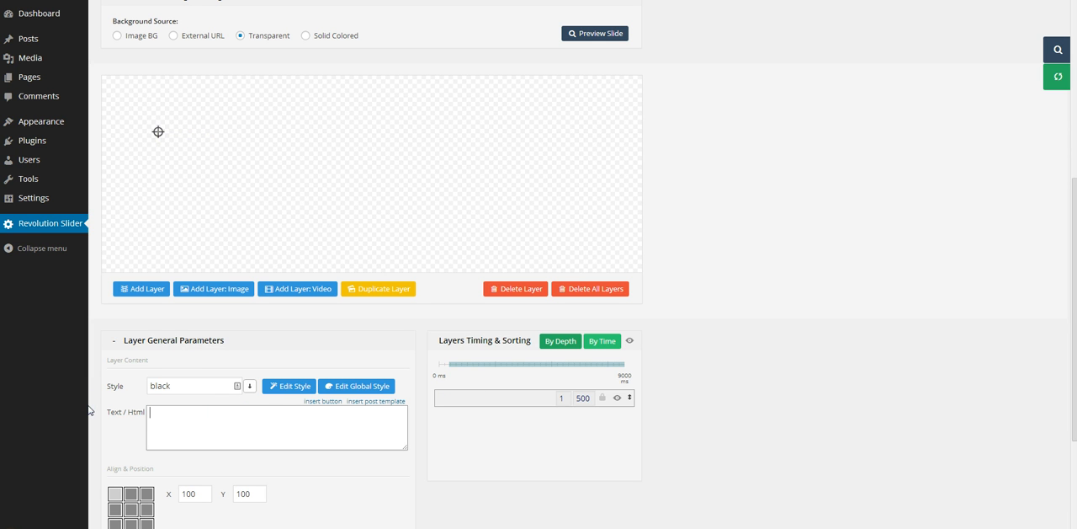
left_click(371, 402)
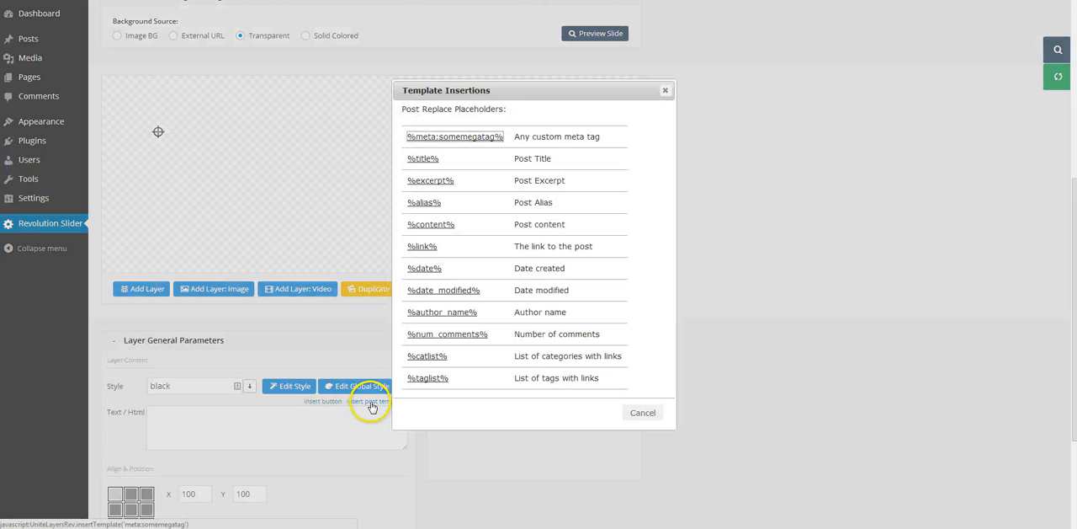
left_click(420, 160)
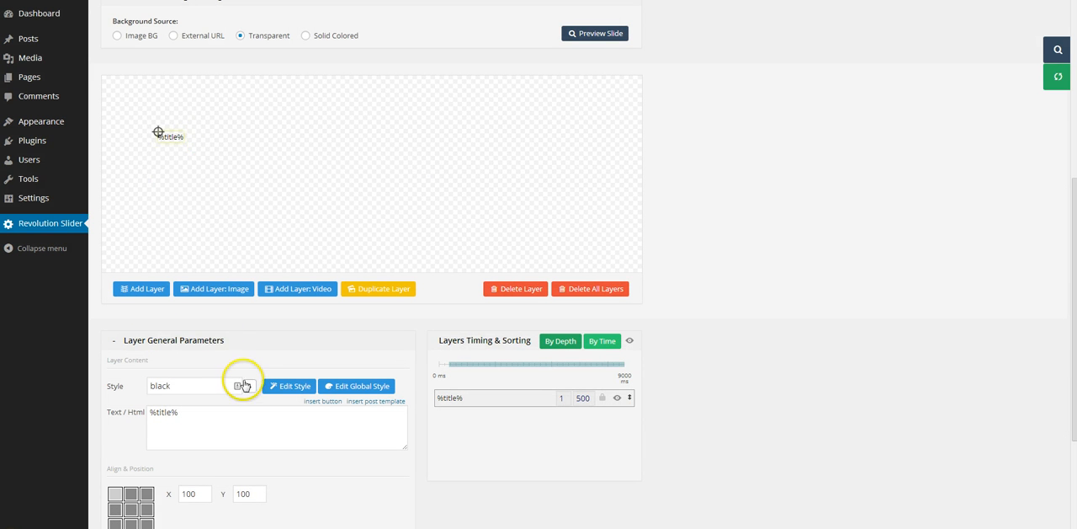
Step: Apply the large_bg_black style to the %title% layer and move it to the slide's upper-left corner, about X 13, Y 7
left_click(249, 388)
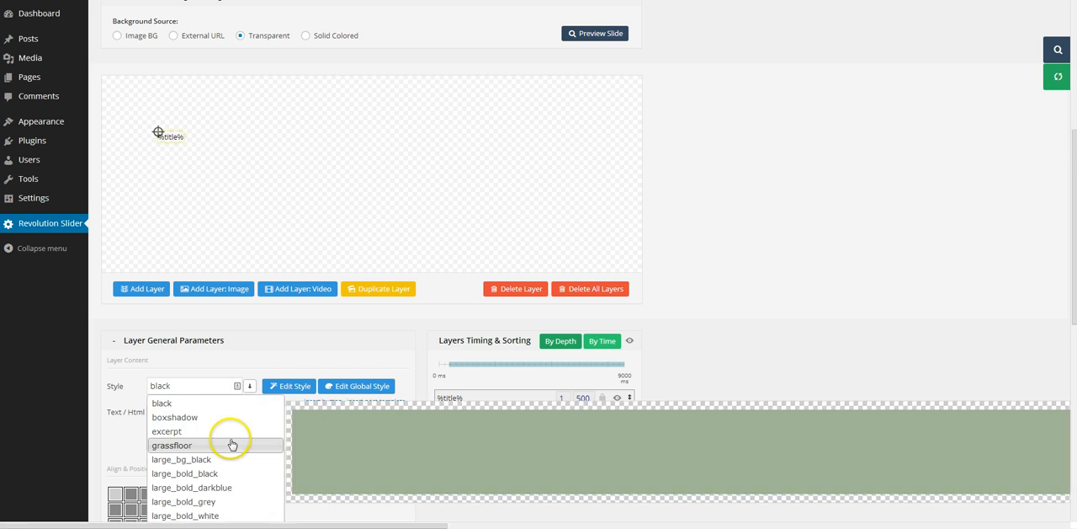
scroll(232, 443, "down", 1)
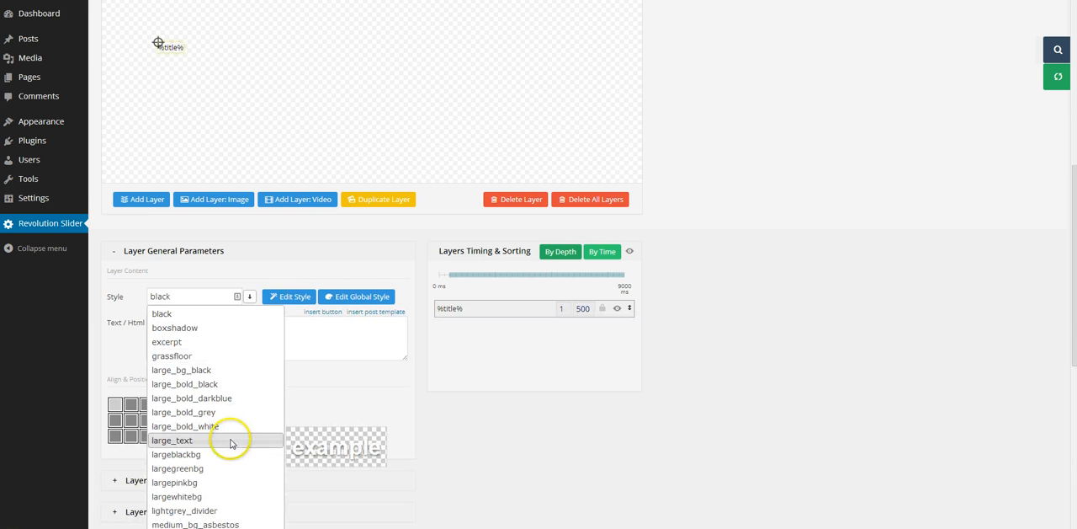
left_click(217, 377)
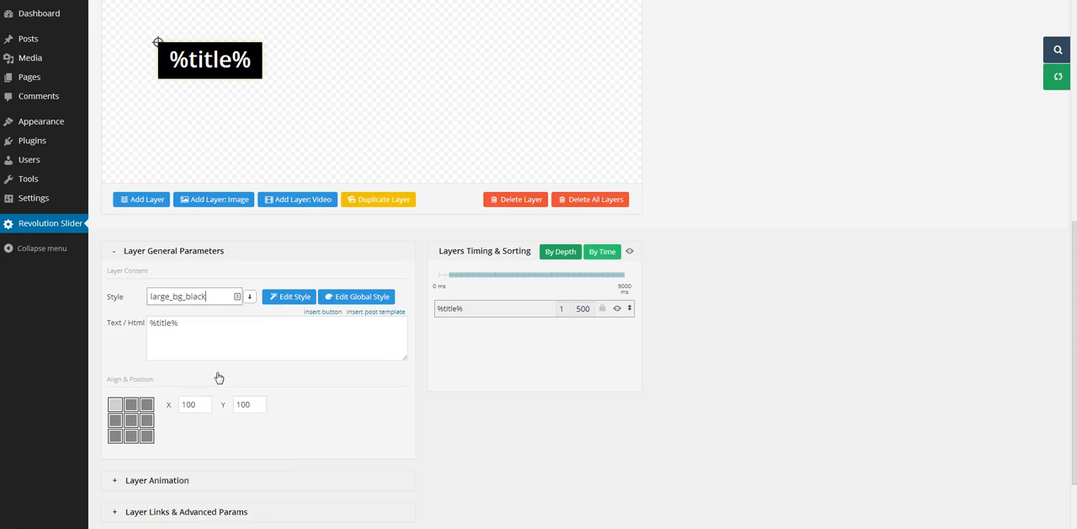
scroll(431, 77, "up", 2)
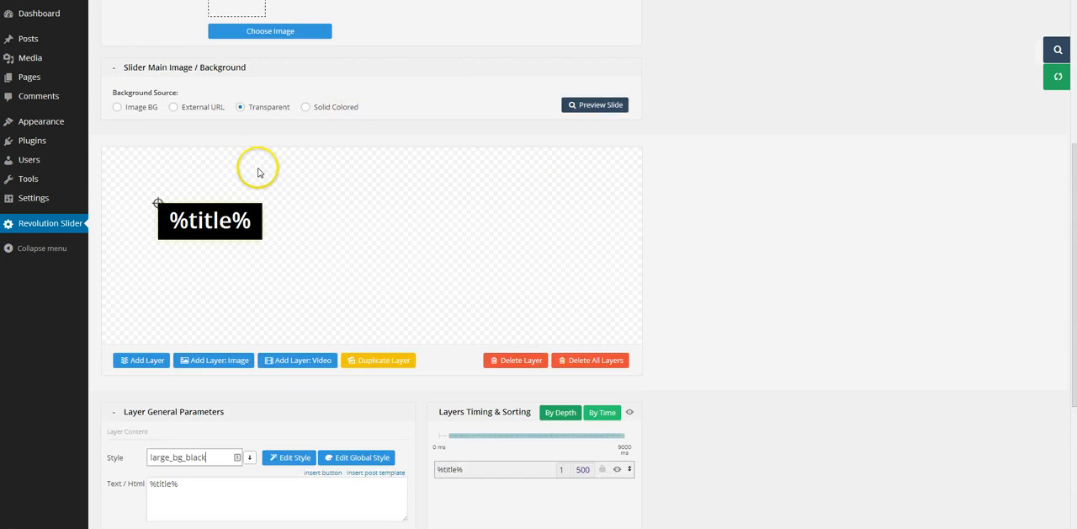
left_click_drag(241, 216, 193, 162)
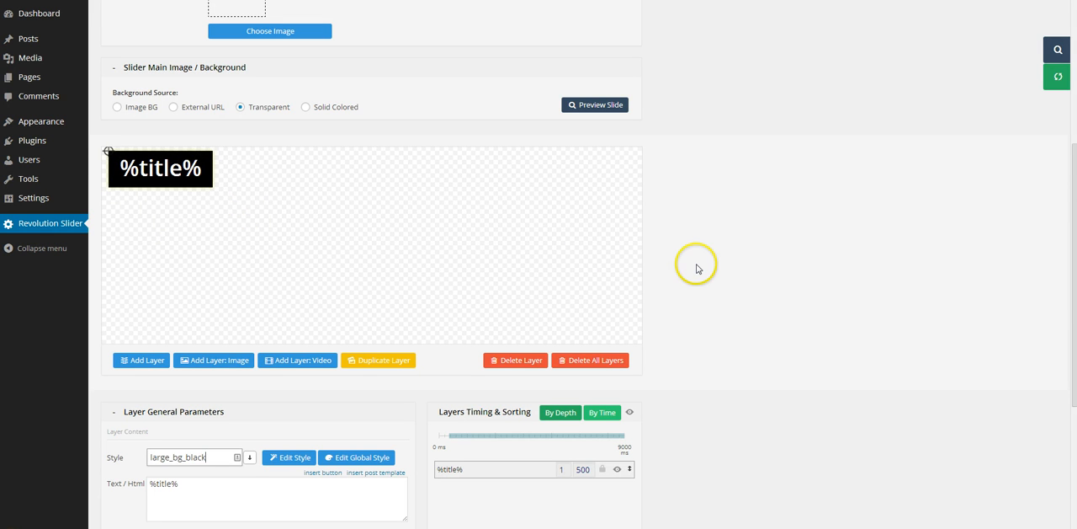
scroll(698, 265, "down", 2)
scroll(698, 265, "up", 1)
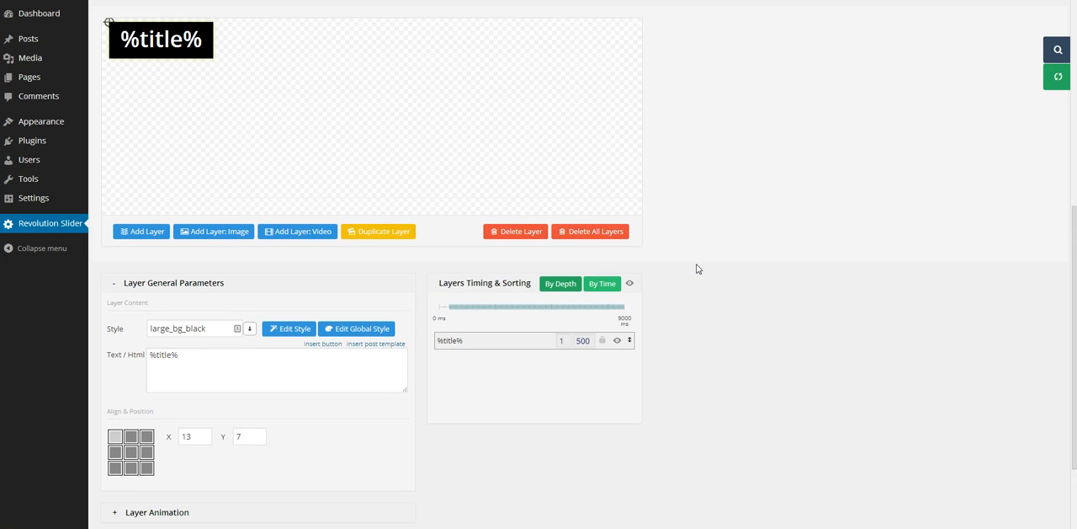
left_click(689, 423)
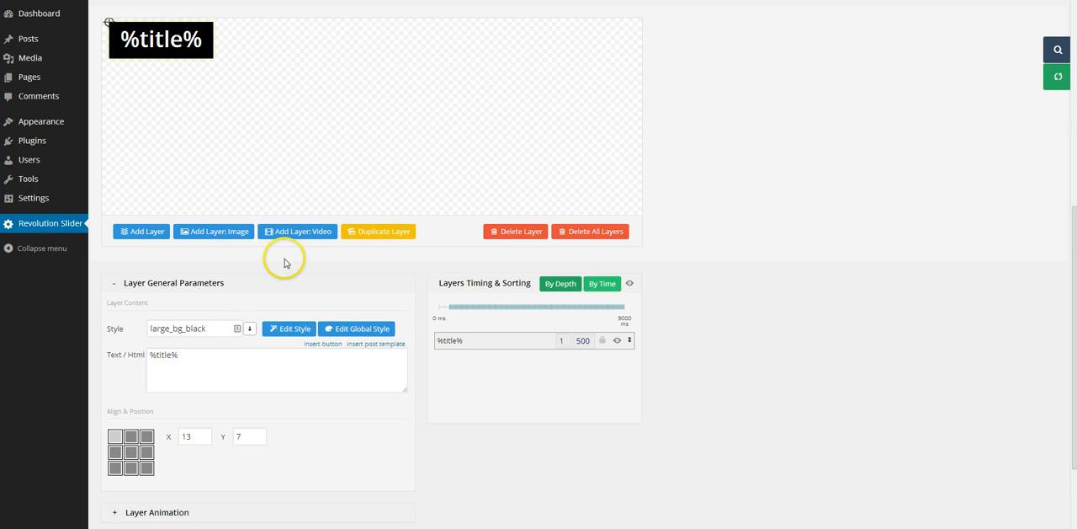
Step: Add a second text layer and replace its default caption with the %excerpt% post placeholder
left_click(140, 232)
left_click(163, 358)
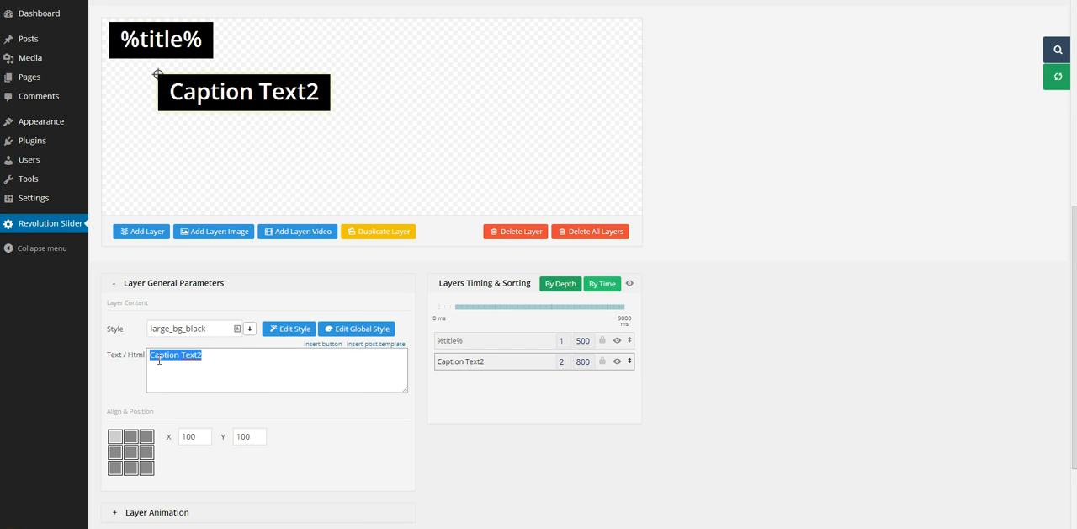
left_click(368, 344)
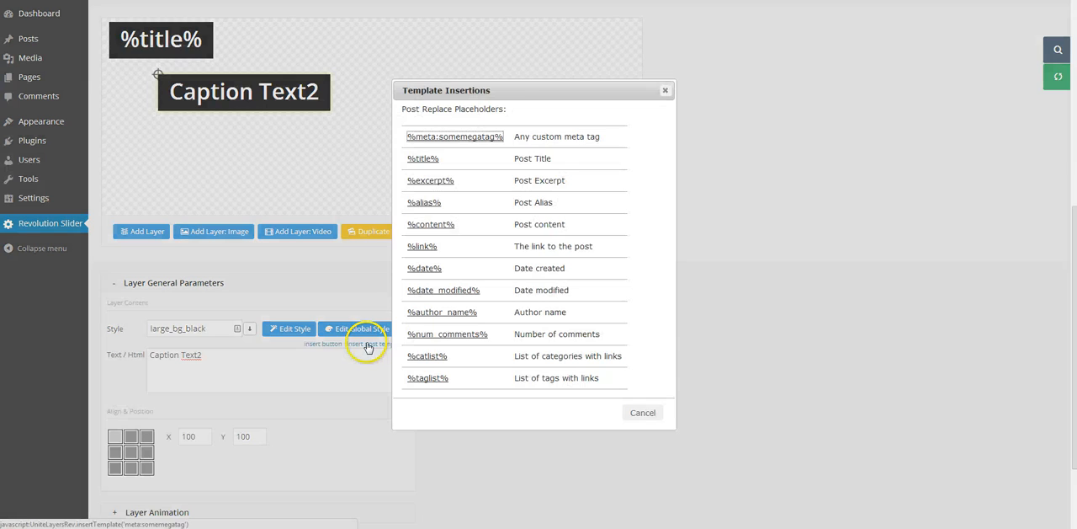
left_click(419, 181)
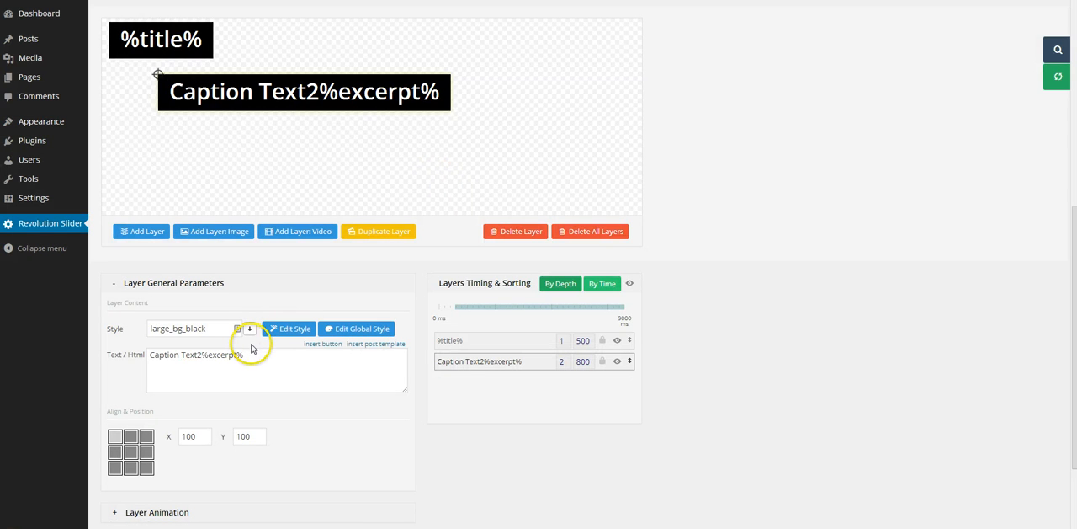
left_click(201, 357)
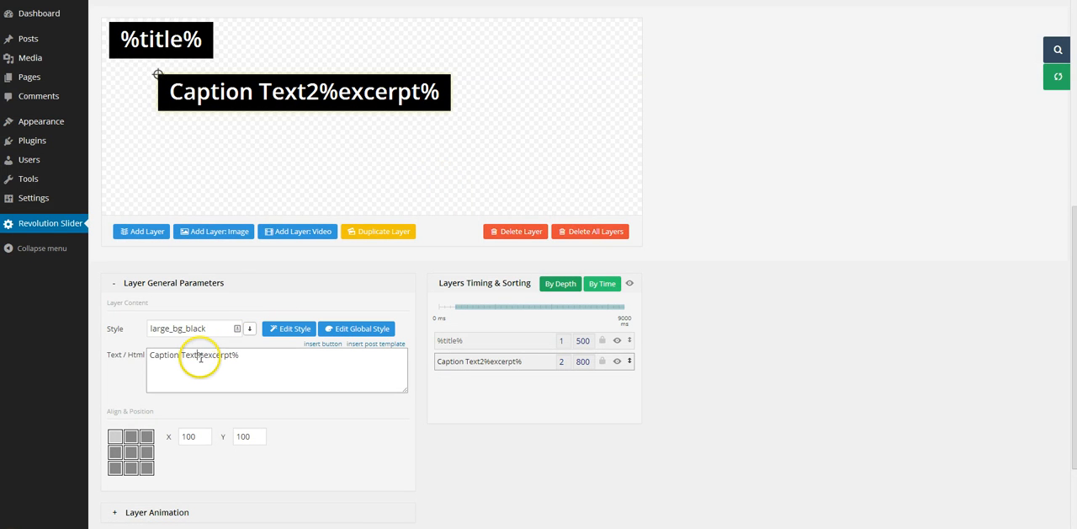
key("BackSpace")
key("BackSpace")
key("BackSpace")
key("BackSpace")
key("BackSpace")
key("BackSpace")
key("BackSpace")
key("BackSpace")
key("BackSpace")
key("BackSpace")
key("BackSpace")
key("BackSpace")
key("BackSpace")
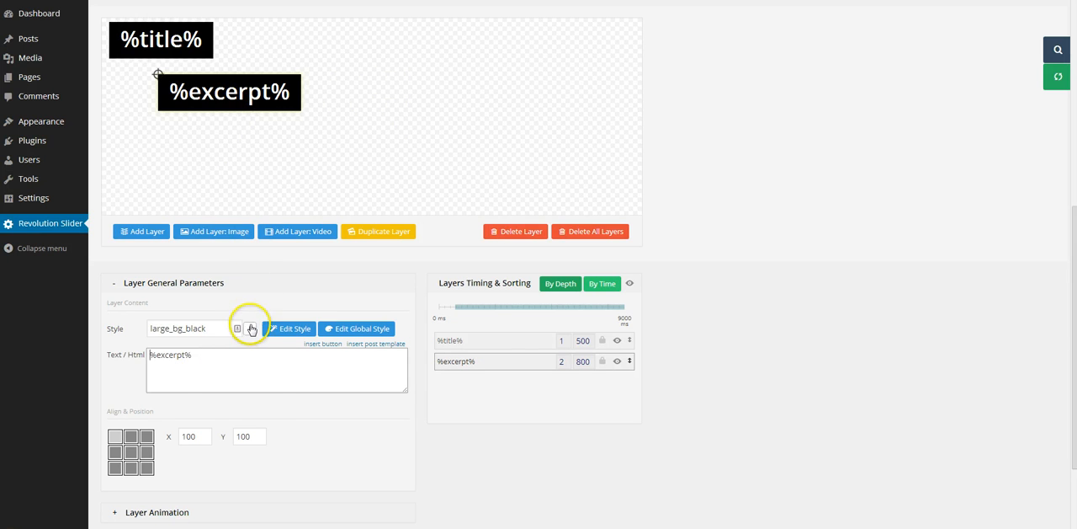
Step: Apply the largewhitebg style to the %excerpt% layer and move it directly below the %title% layer, about X 14, Y 82
left_click(251, 328)
scroll(202, 471, "down", 1)
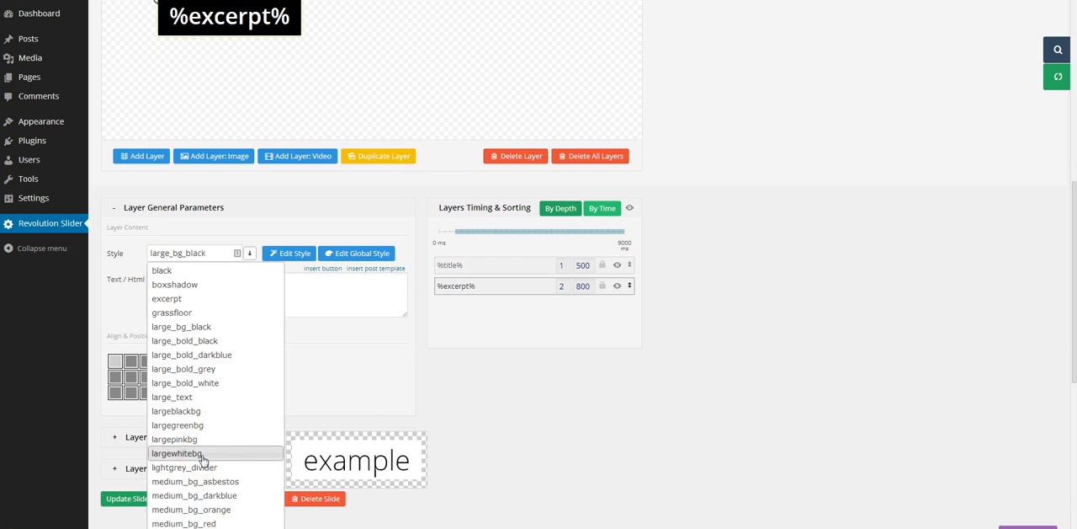
left_click(202, 454)
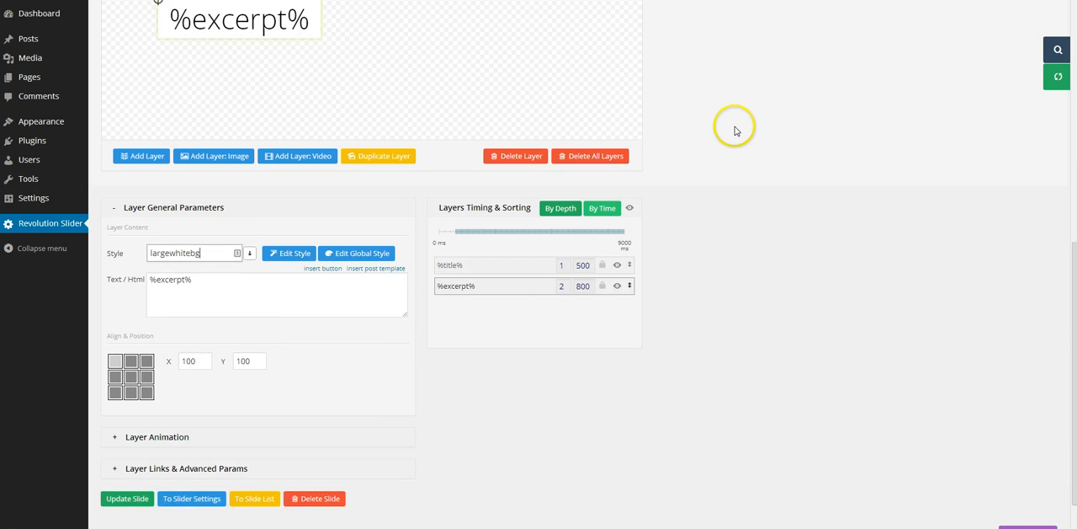
scroll(671, 131, "up", 1)
left_click_drag(267, 115, 221, 104)
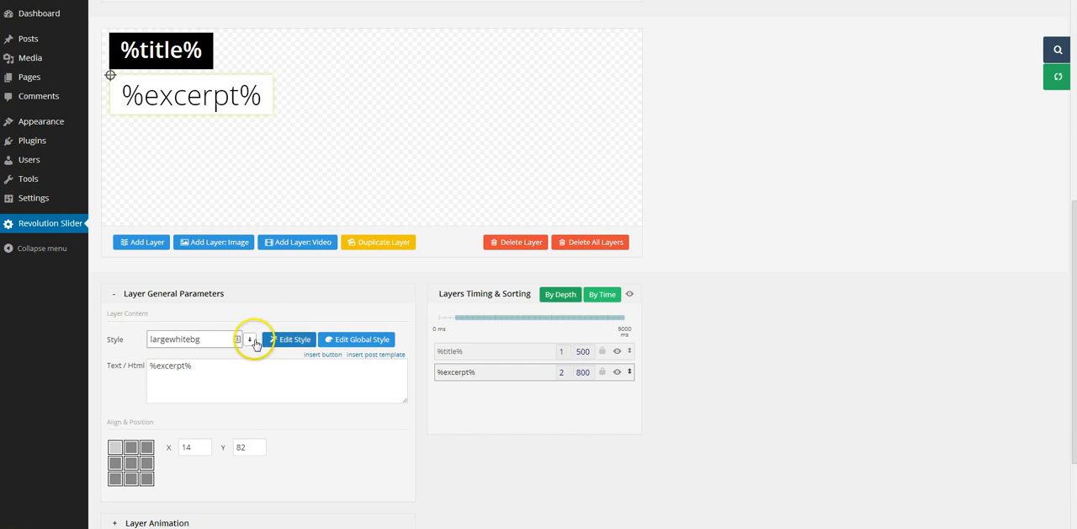
Step: Edit the %excerpt% layer's style, reducing the font size to 34px and the line height to 39px
left_click(272, 344)
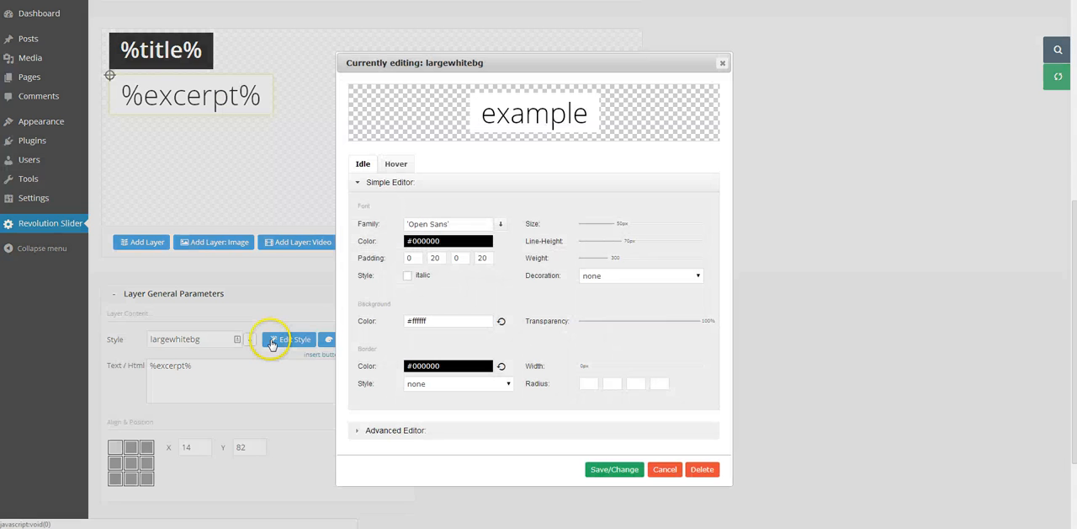
left_click_drag(621, 226, 599, 234)
left_click(627, 242)
left_click(607, 230)
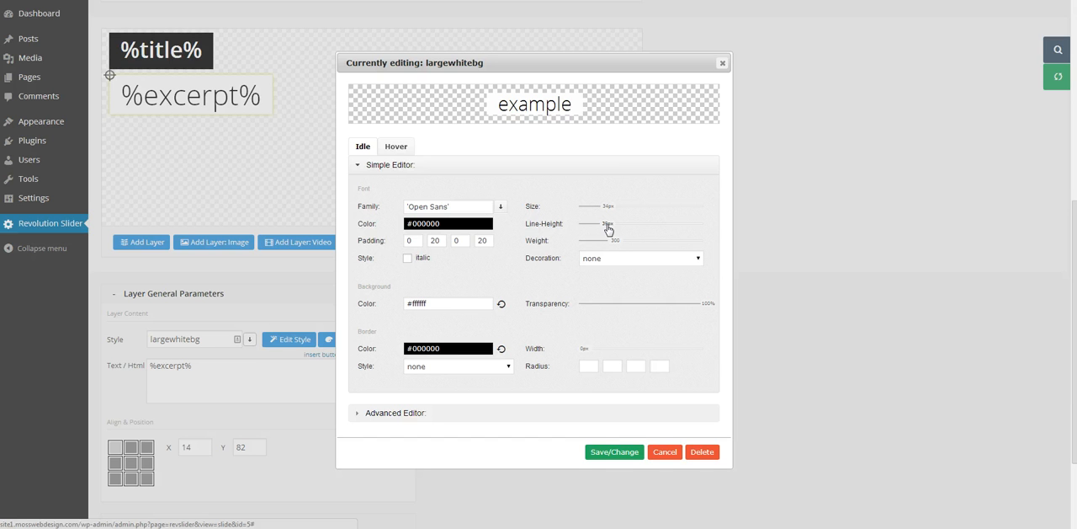
left_click(622, 246)
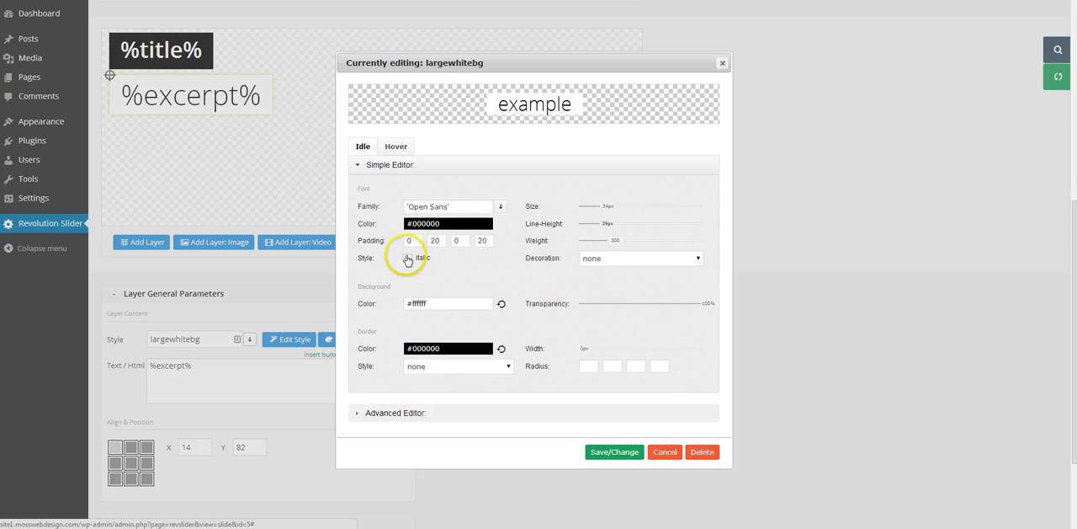
Step: Examine the style's CSS code in the advanced editor and compare its idle and hover settings
left_click(492, 414)
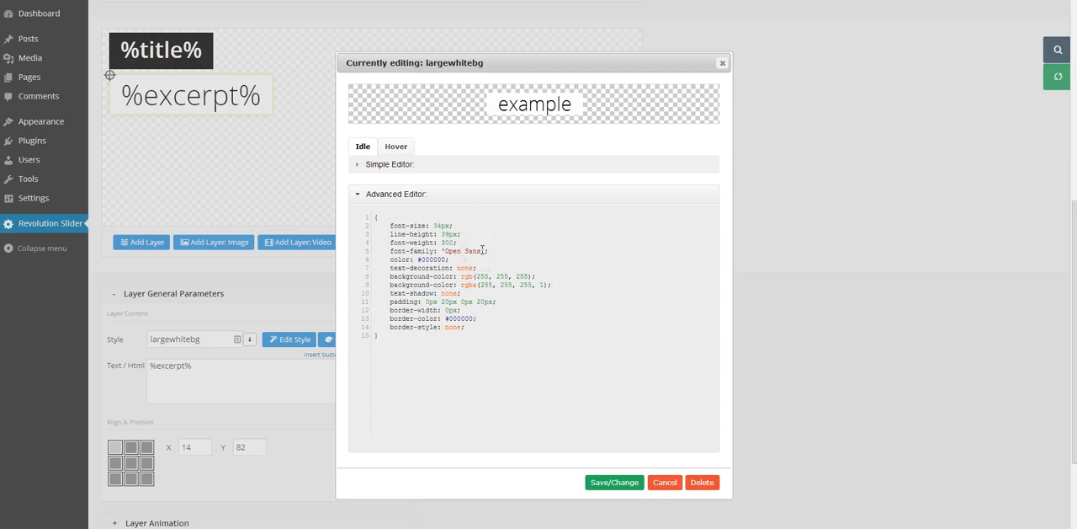
left_click(438, 227)
left_click(474, 251)
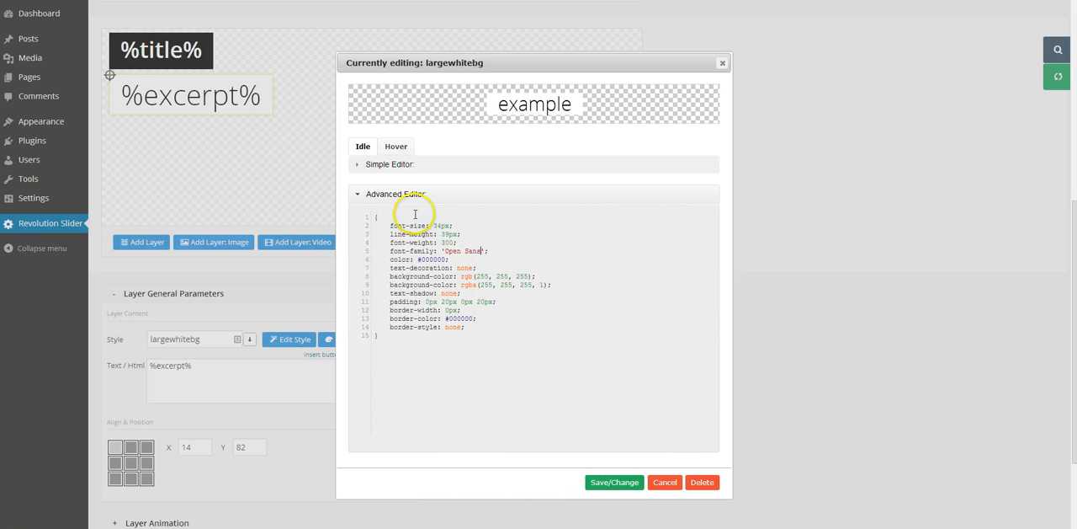
left_click(398, 165)
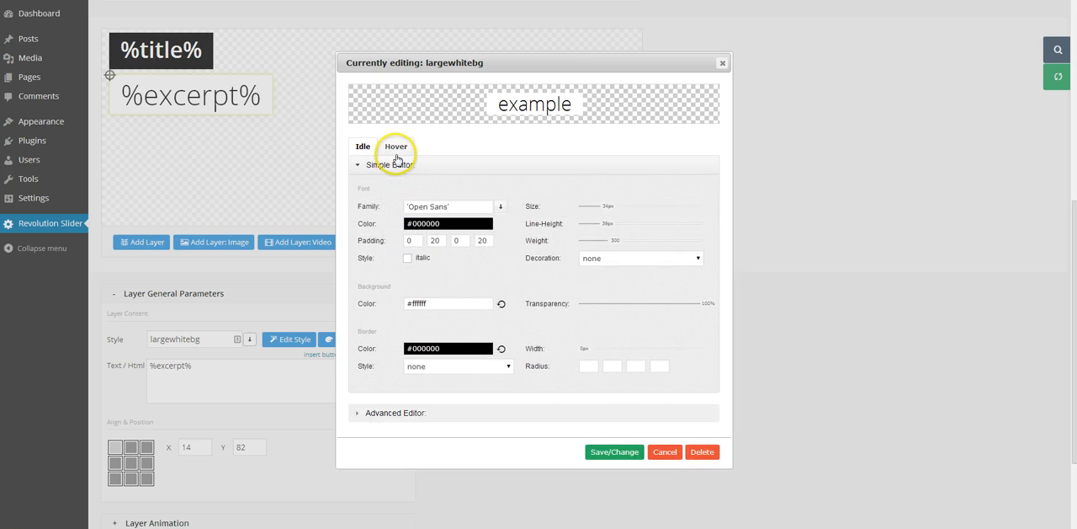
left_click(396, 147)
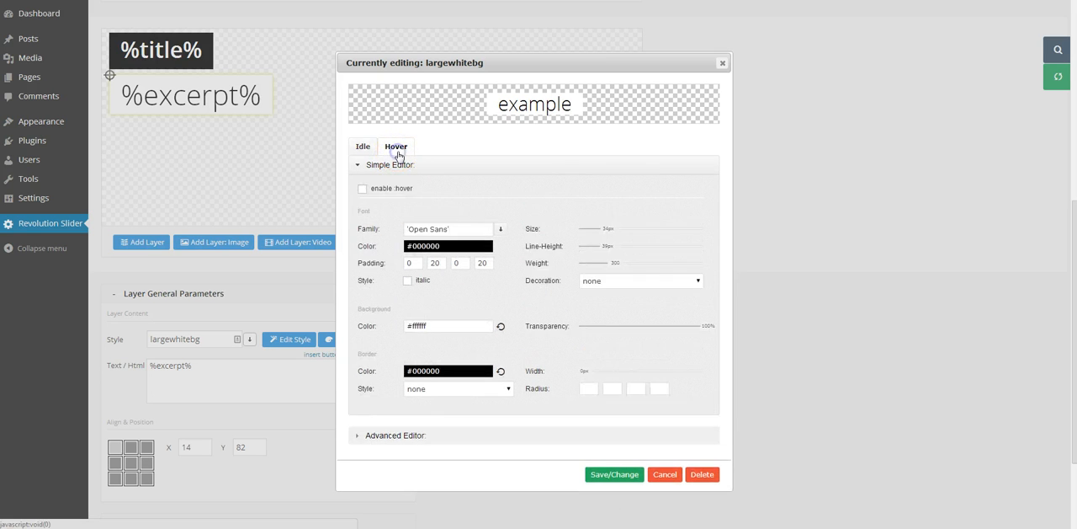
left_click(363, 148)
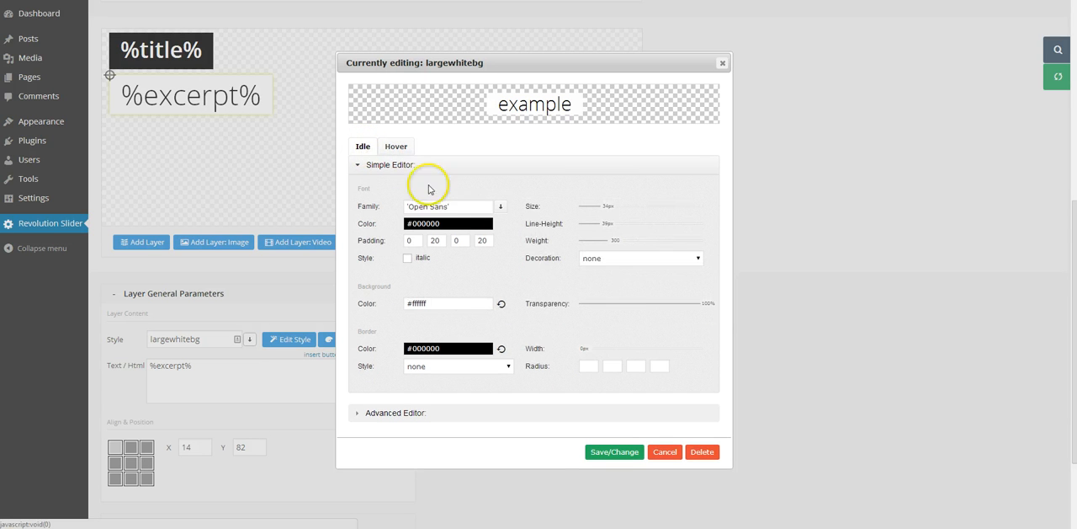
left_click(395, 146)
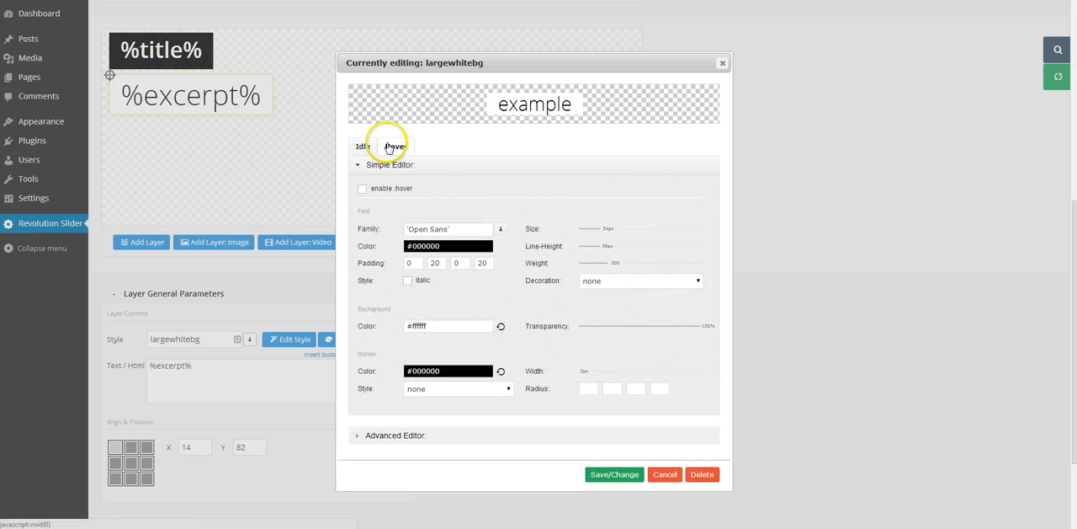
left_click(362, 148)
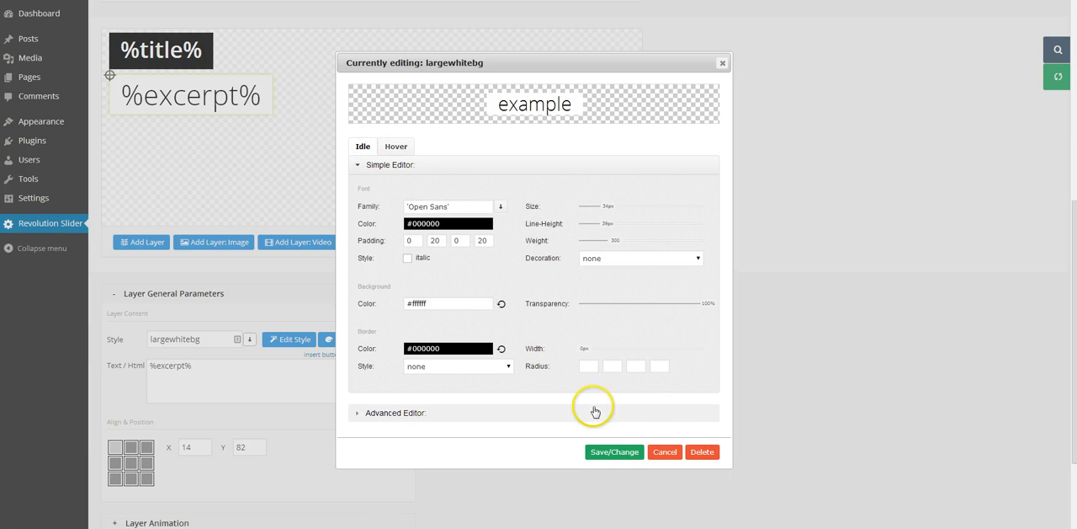
Step: Save the edited style as a new class named largewhitebg-excerpt
left_click(616, 452)
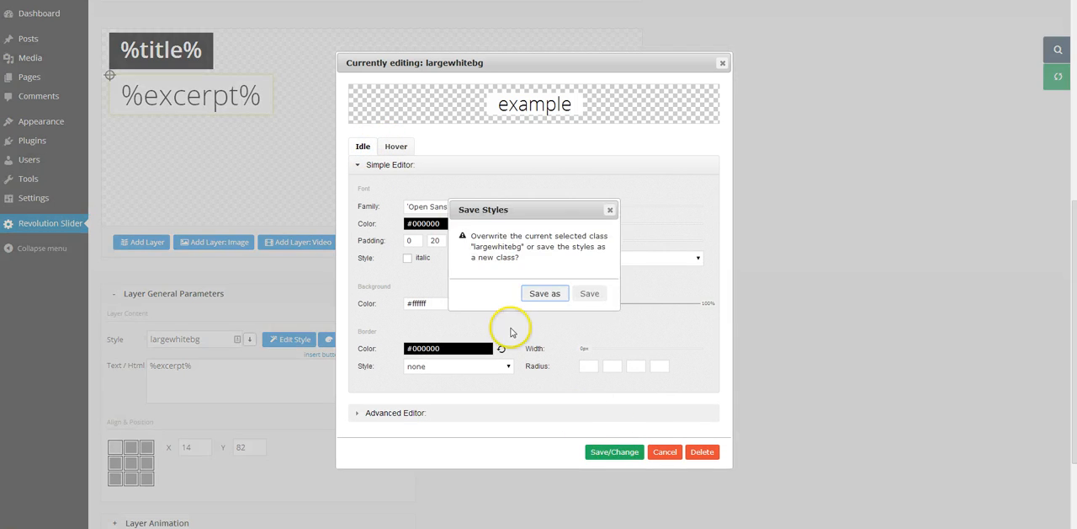
left_click(544, 293)
left_click(532, 256)
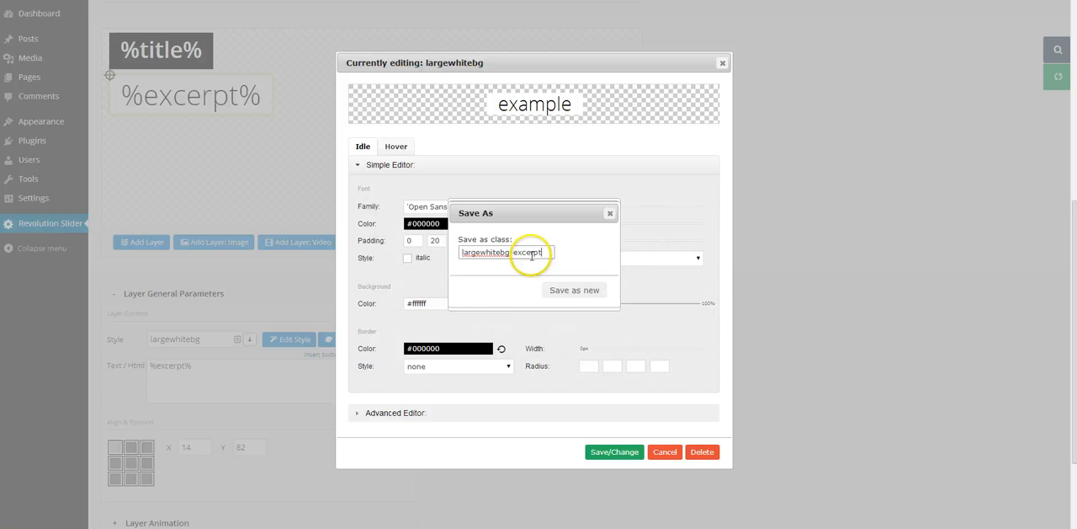
left_click(569, 289)
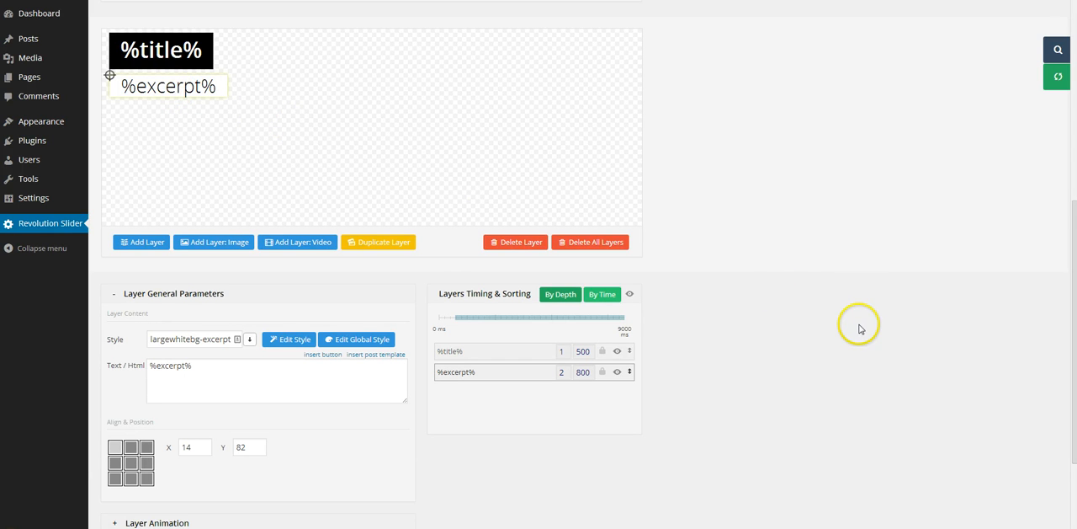
Step: Review the %excerpt% layer's start and end animation settings and the layer arrangement on the slide
scroll(836, 338, "down", 1)
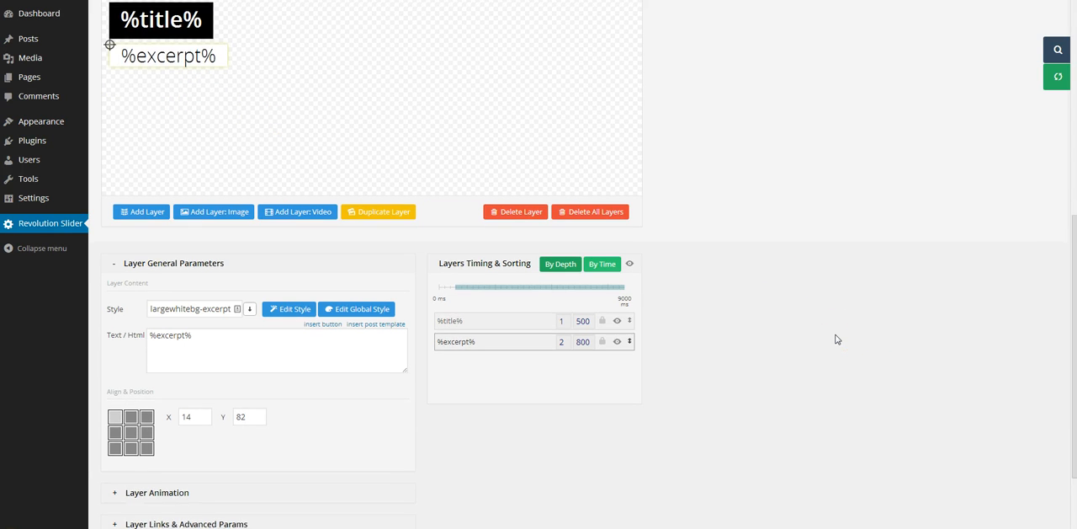
scroll(838, 339, "down", 2)
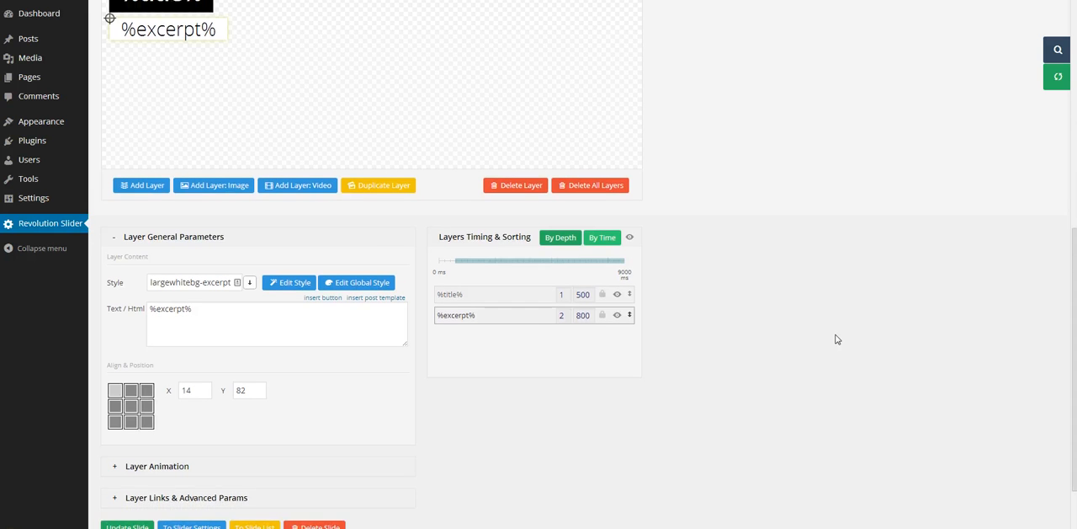
scroll(835, 339, "down", 2)
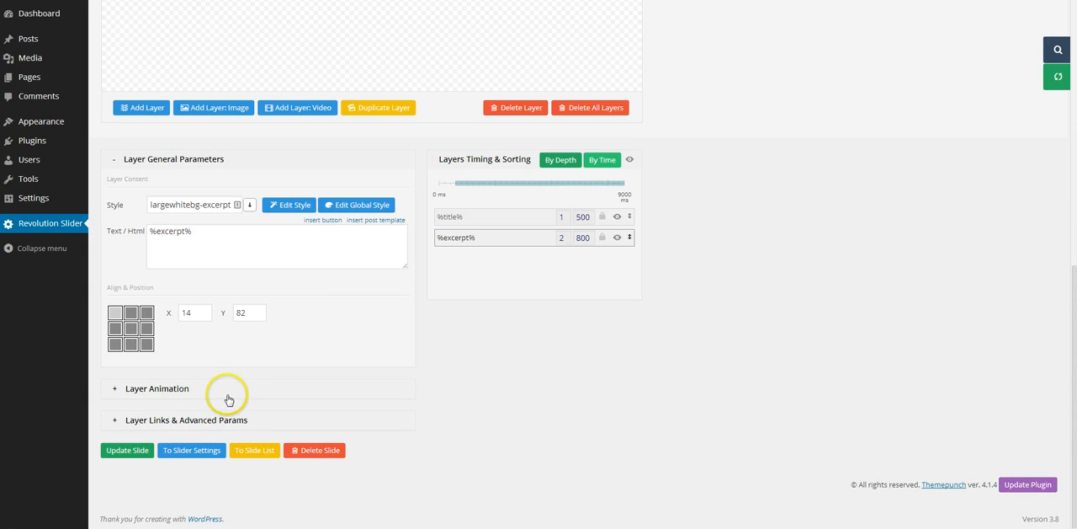
left_click(240, 393)
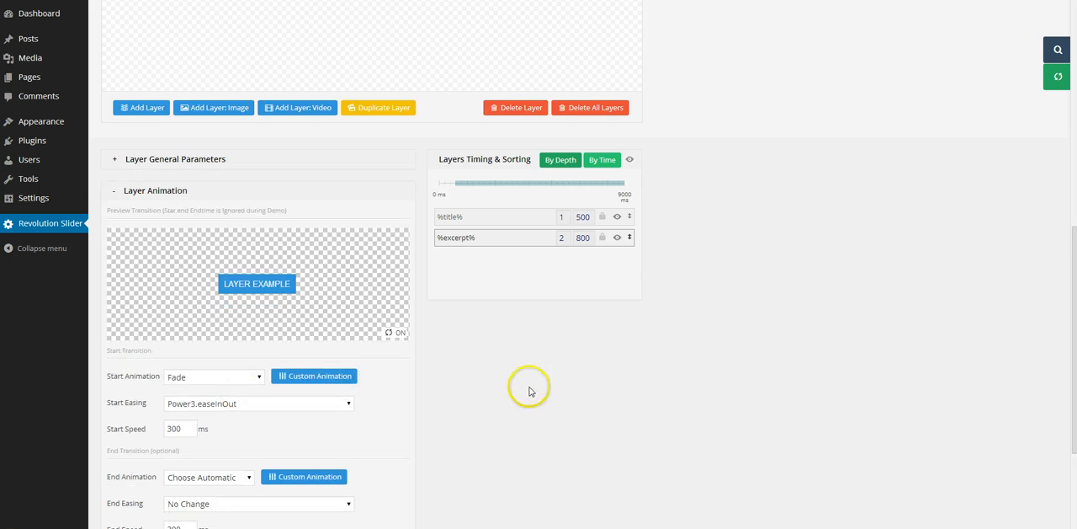
scroll(530, 391, "down", 2)
scroll(530, 391, "down", 2)
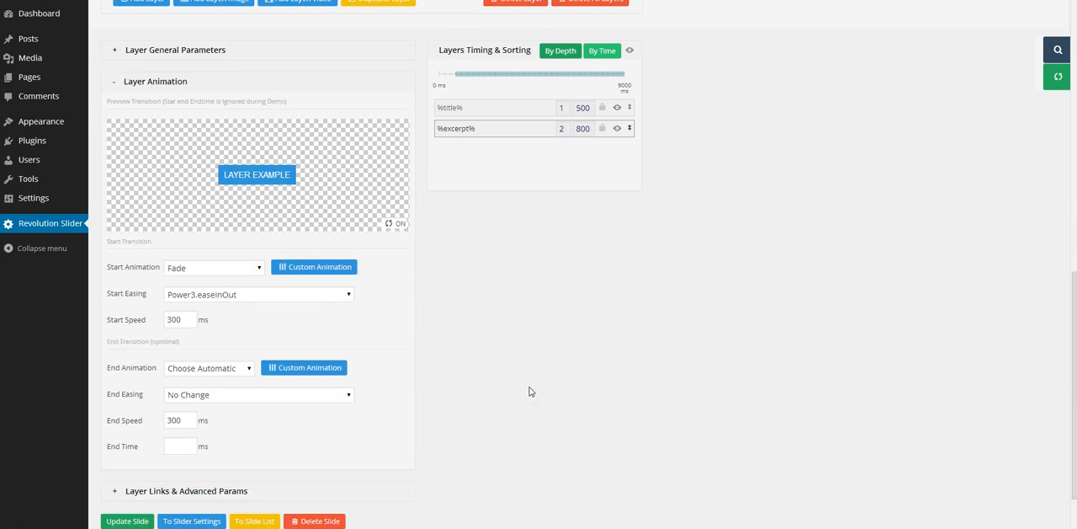
scroll(530, 391, "up", 5)
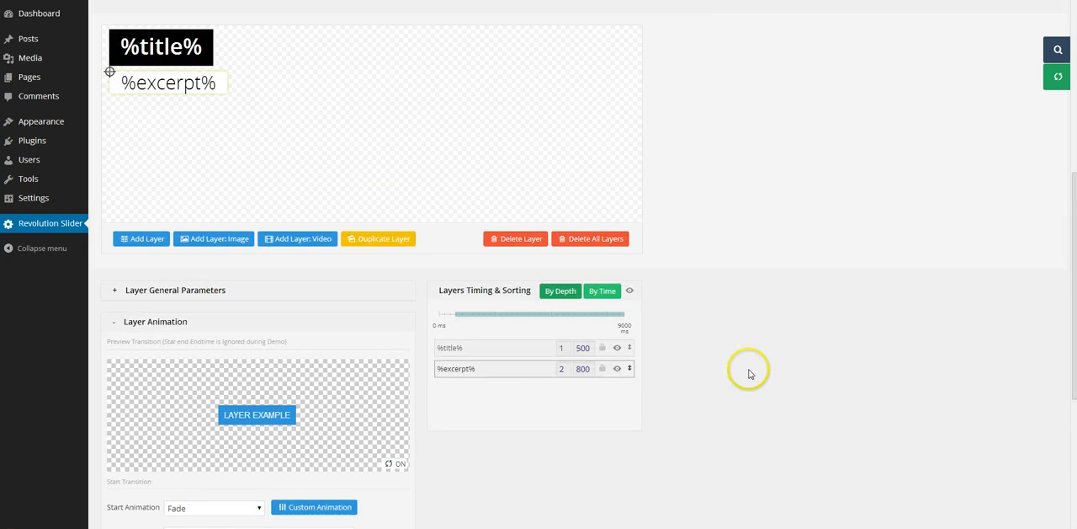
scroll(760, 362, "down", 2)
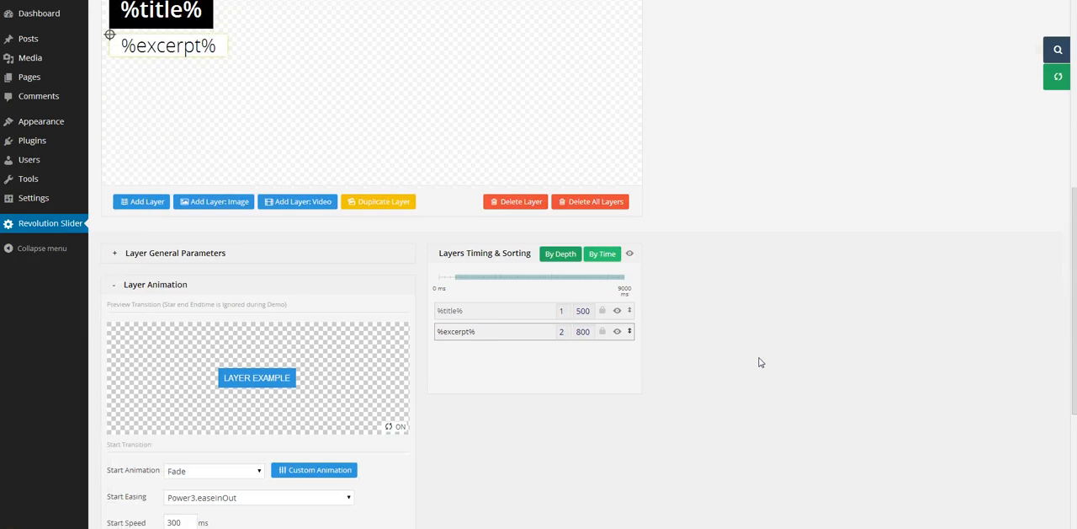
scroll(760, 362, "up", 1)
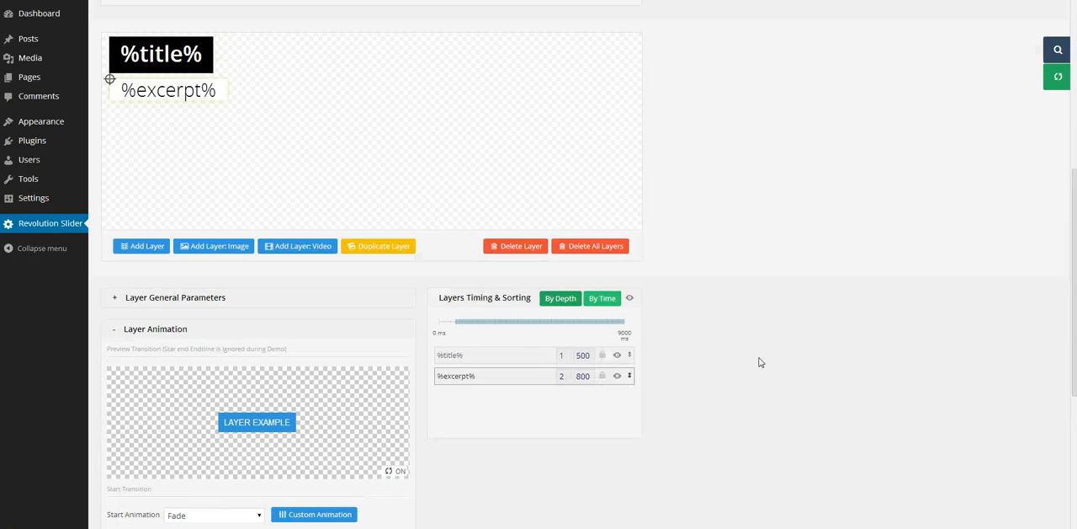
scroll(760, 362, "down", 5)
Step: Update the template slide to save its %title% and %excerpt% layers
left_click(269, 445)
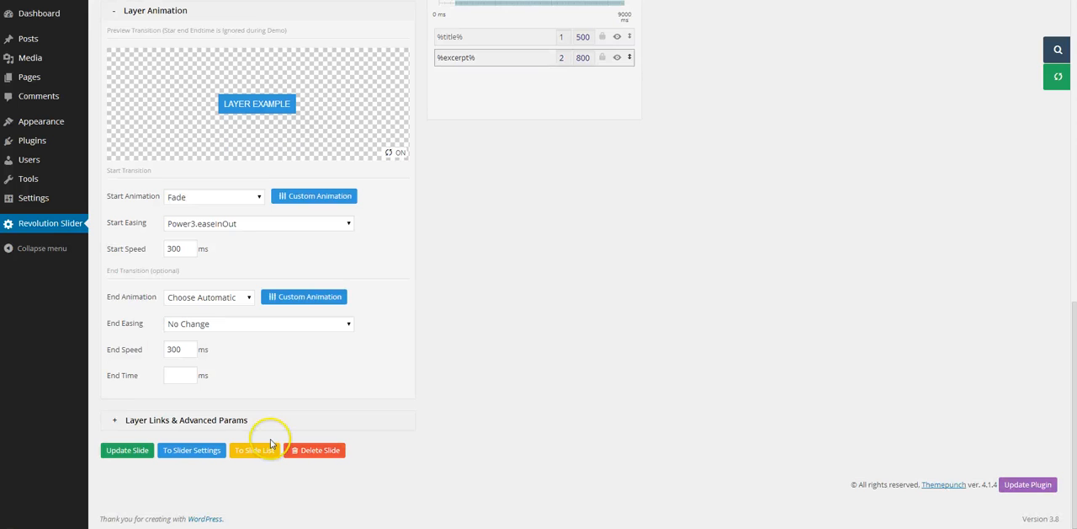
left_click(124, 453)
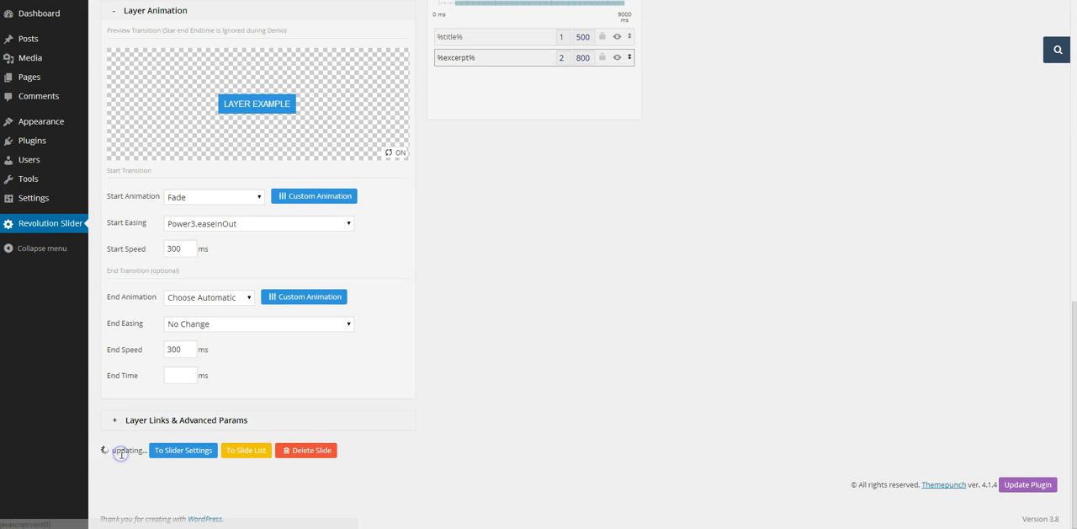
scroll(737, 203, "up", 1)
scroll(737, 203, "up", 5)
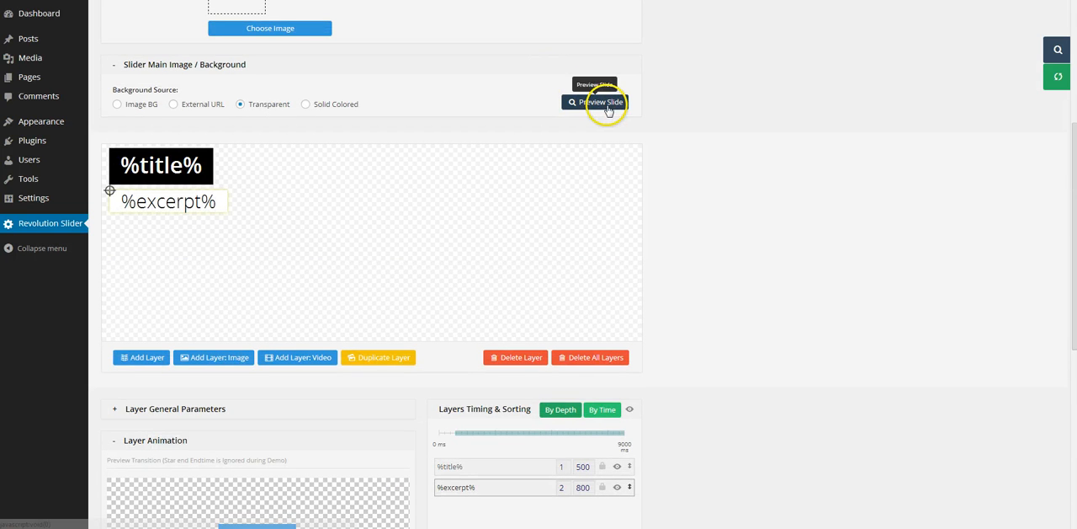
Step: Open the Sample Page for editing from the list of all pages
scroll(709, 271, "down", 1)
scroll(709, 275, "down", 4)
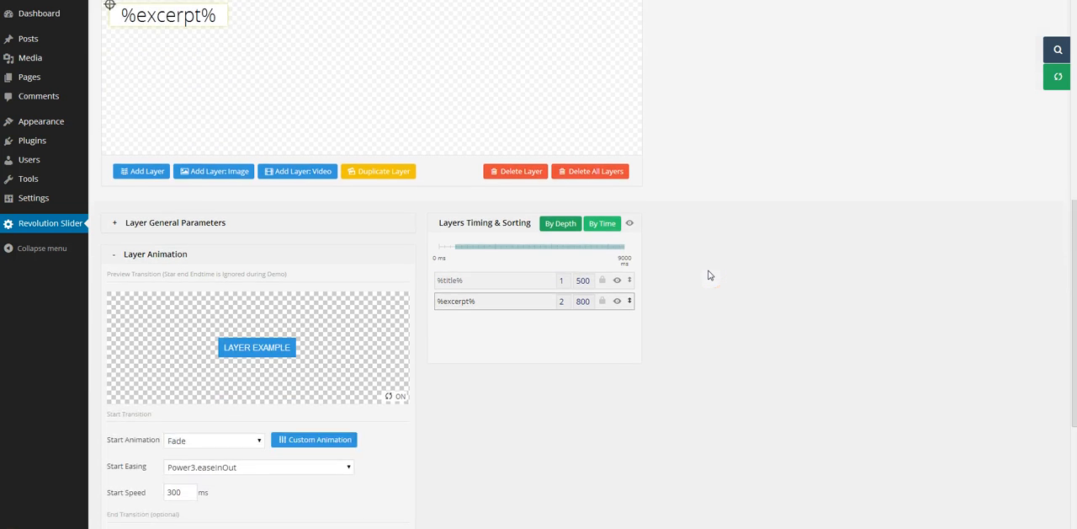
scroll(709, 275, "down", 1)
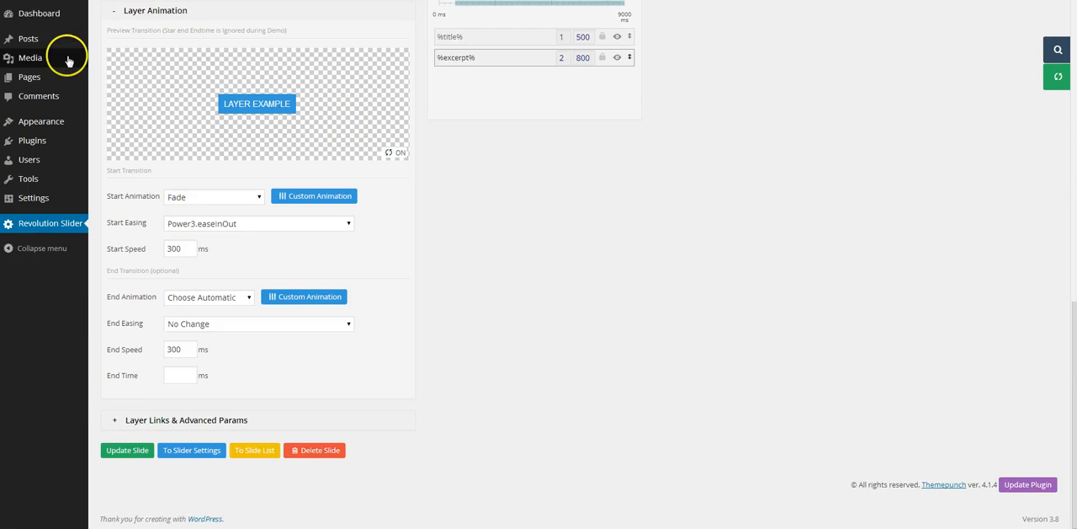
mouse_move(44, 78)
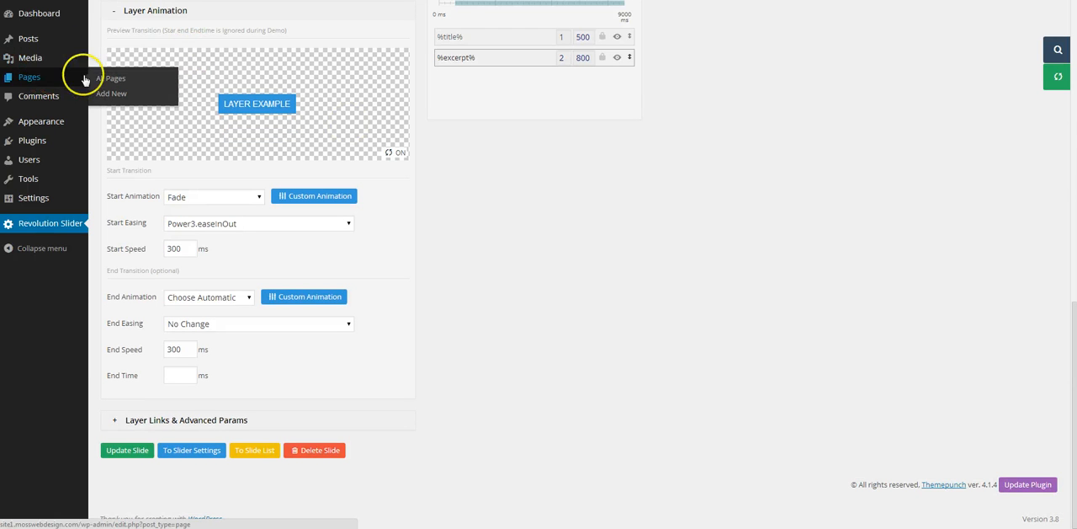
left_click(105, 80)
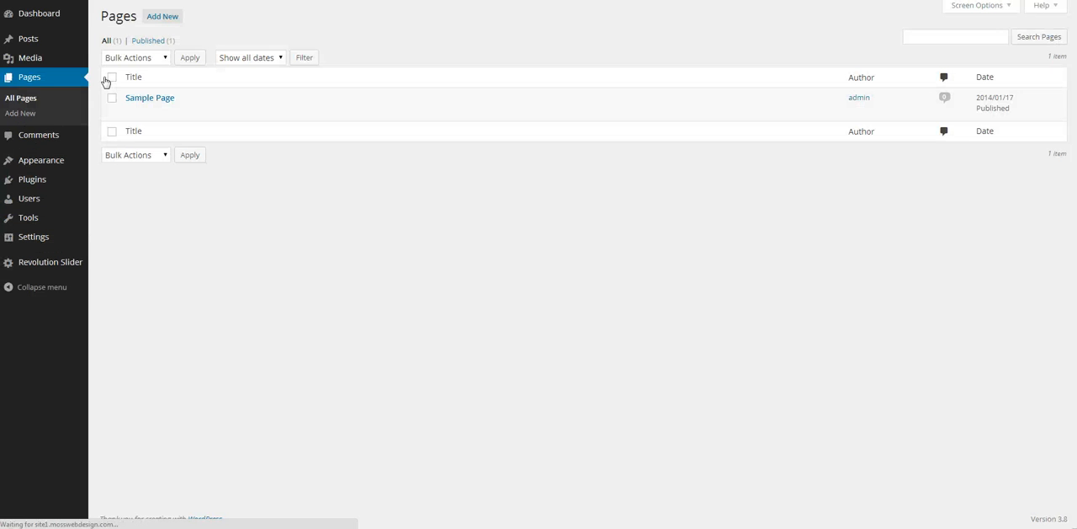
left_click(159, 98)
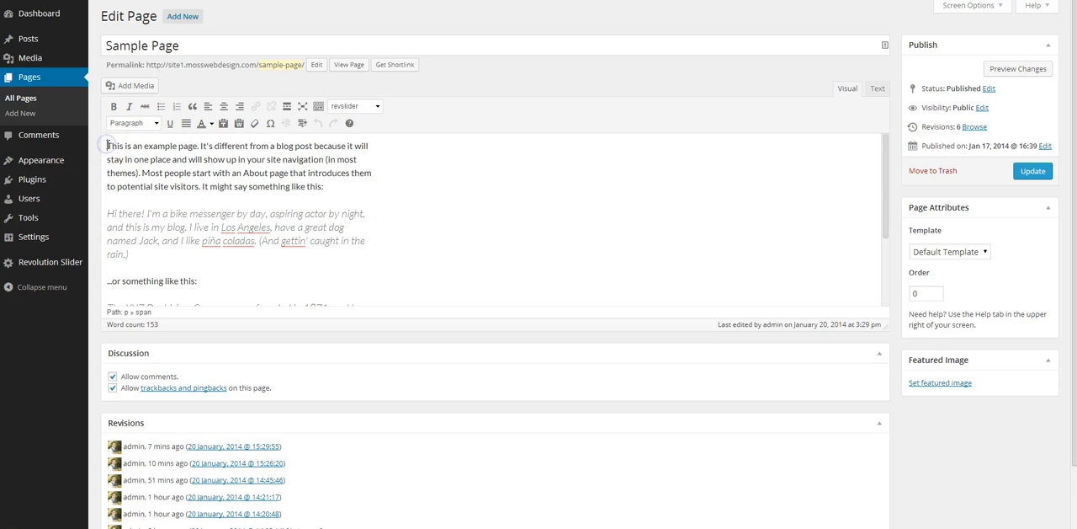
Step: Insert a single [rev_slider slider2] shortcode on its own line above the Sample Page text and update the page
left_click(354, 106)
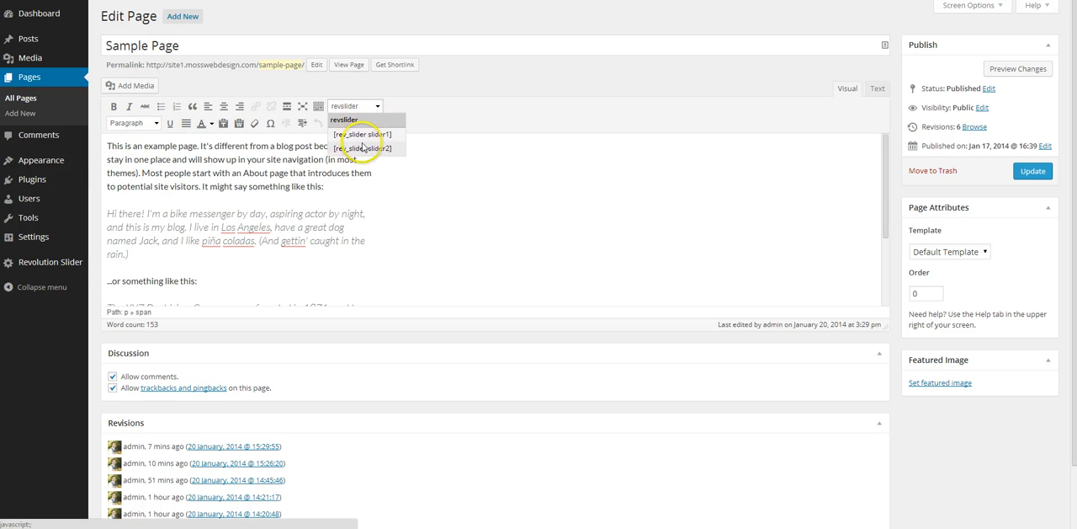
left_click(364, 148)
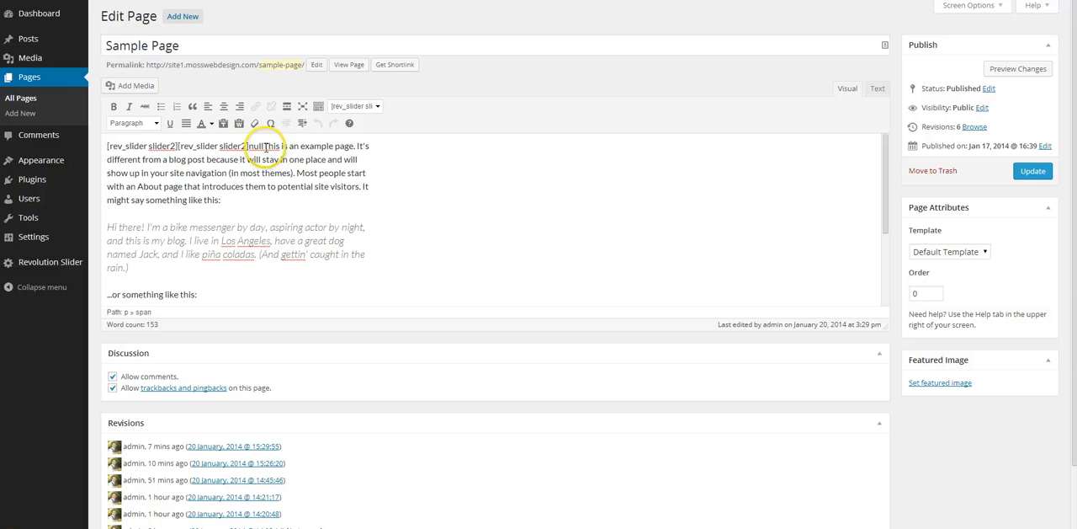
left_click_drag(187, 136, 175, 140)
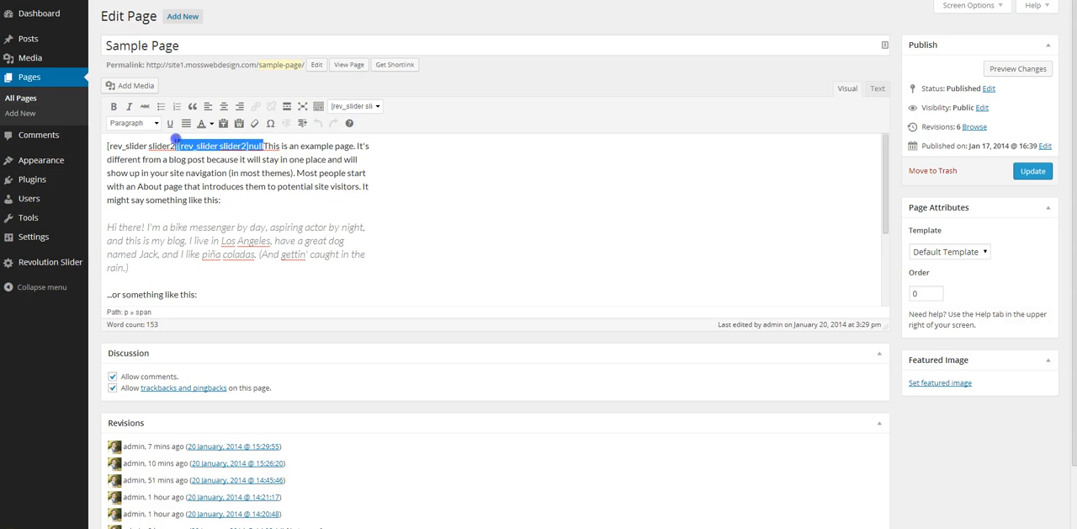
key("BackSpace")
key("Return")
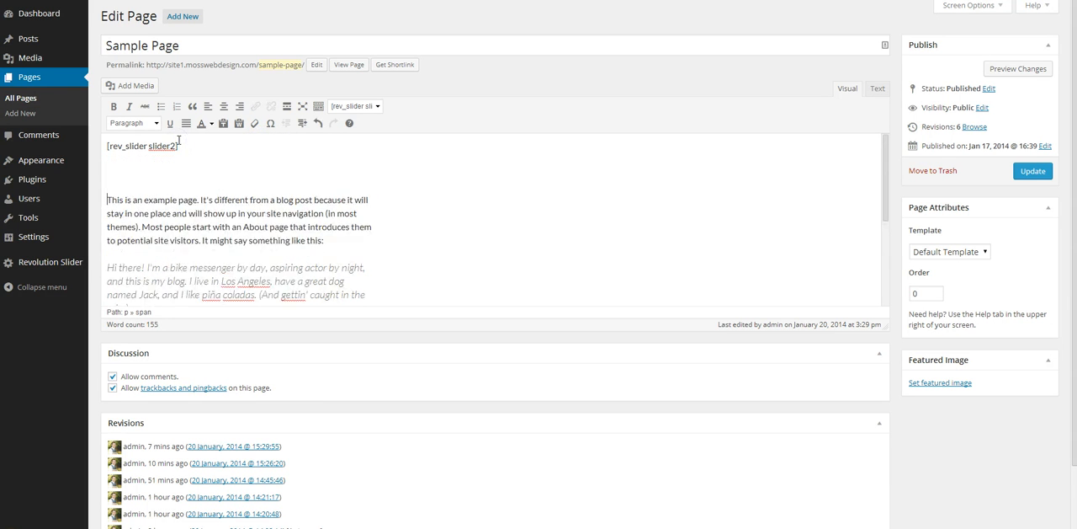
key("Return")
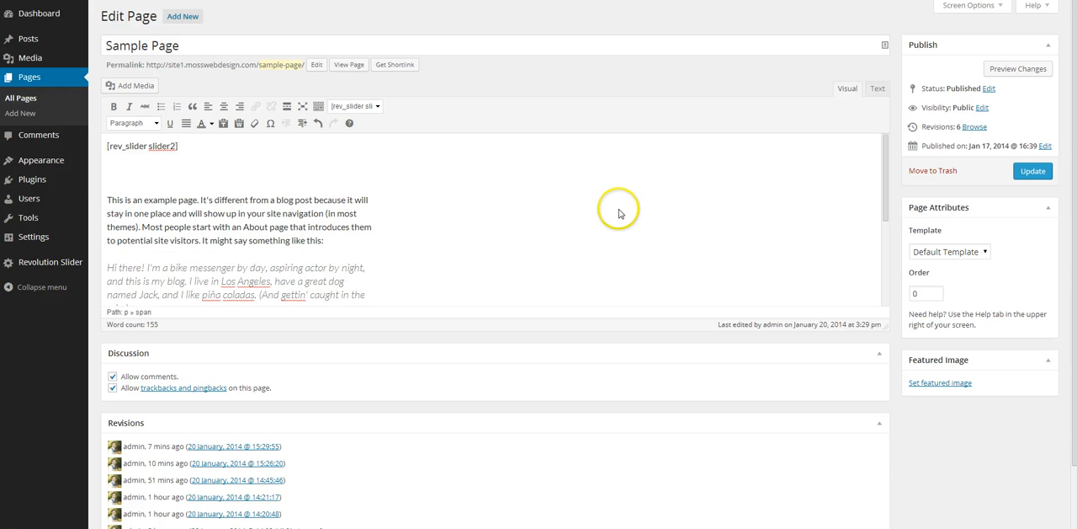
left_click(1033, 172)
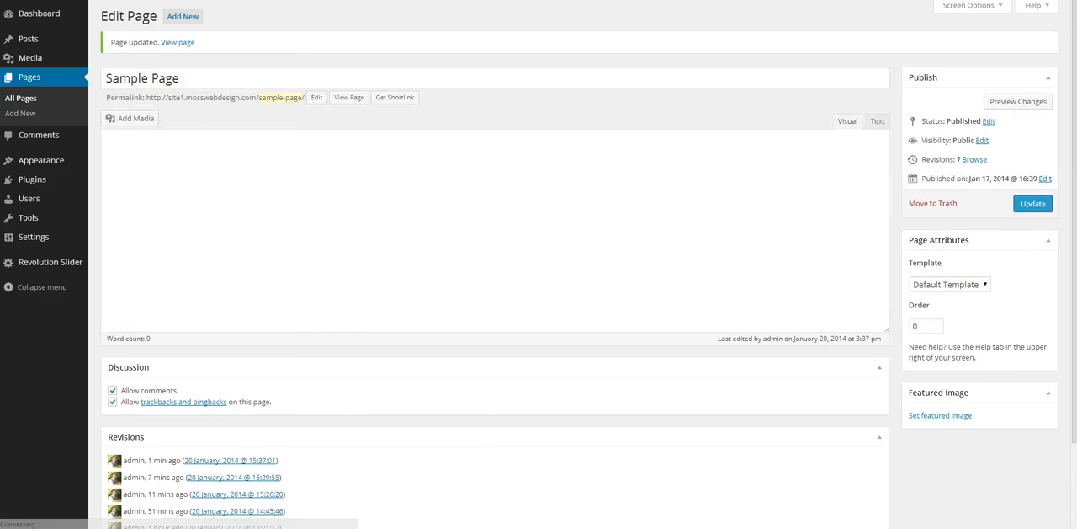
Step: Load the updated Sample Page on the live site and examine how the slider shows the post titles and excerpts
key("ctrl+Tab")
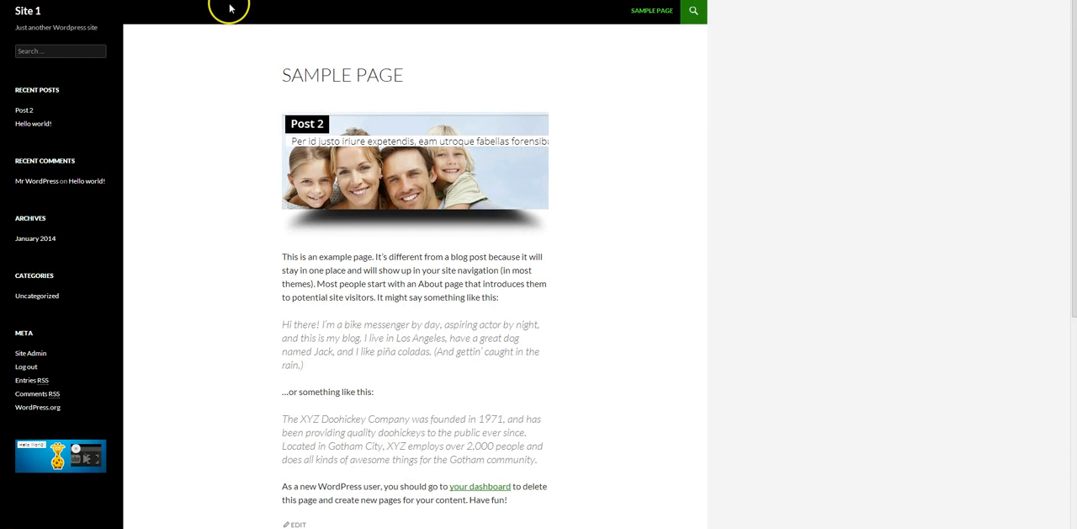
left_click(644, 14)
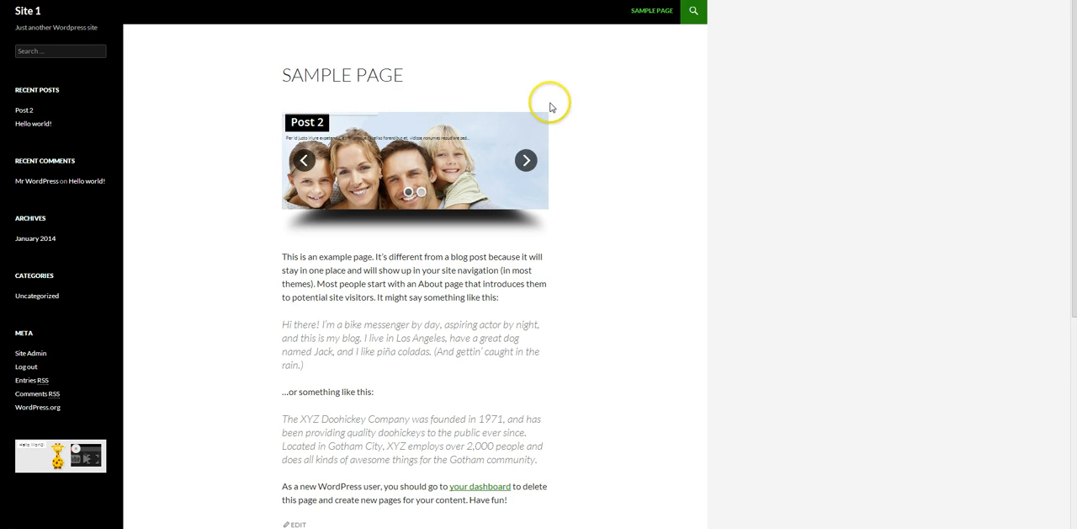
right_click(578, 106)
left_click(624, 137)
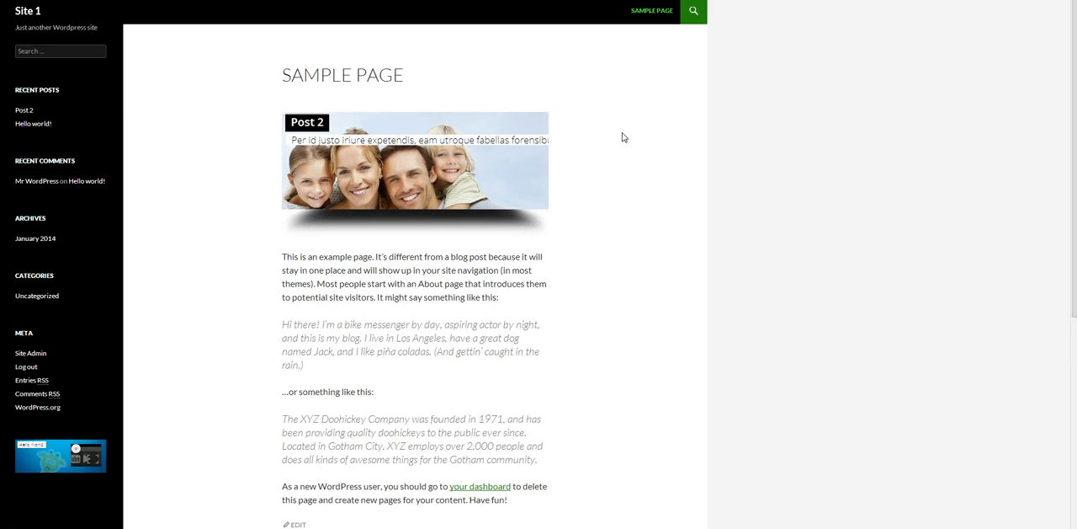
left_click(616, 122)
mouse_move(431, 134)
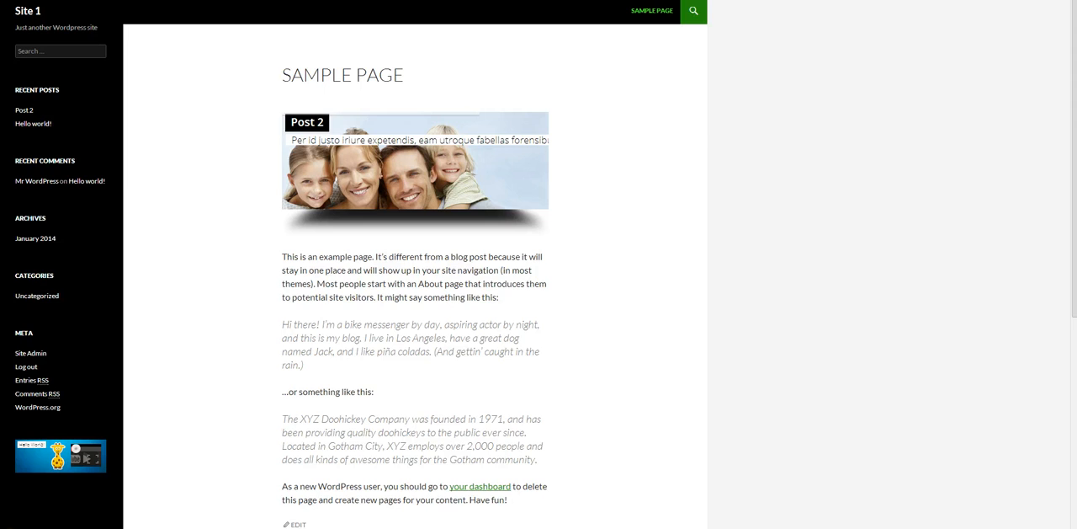
Step: Open Post 2 for editing in a separate browser tab and examine its content and featured image
key("ctrl+shift+Tab")
right_click(47, 42)
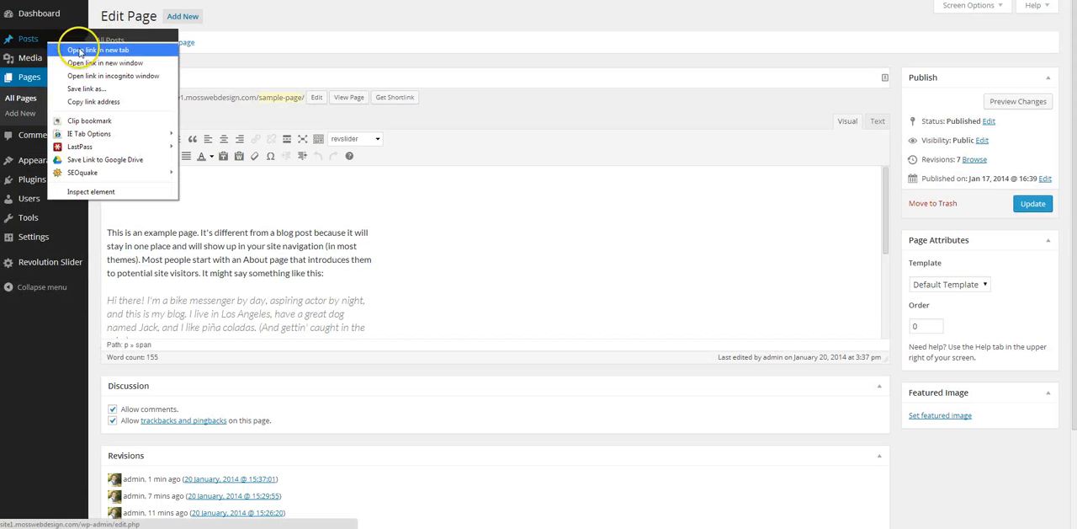
left_click(80, 51)
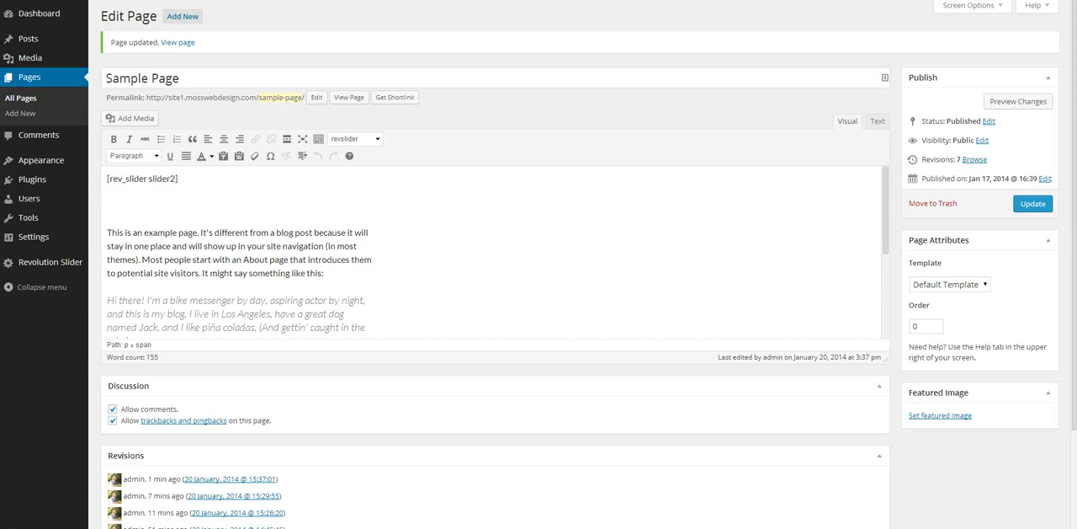
key("ctrl+Tab")
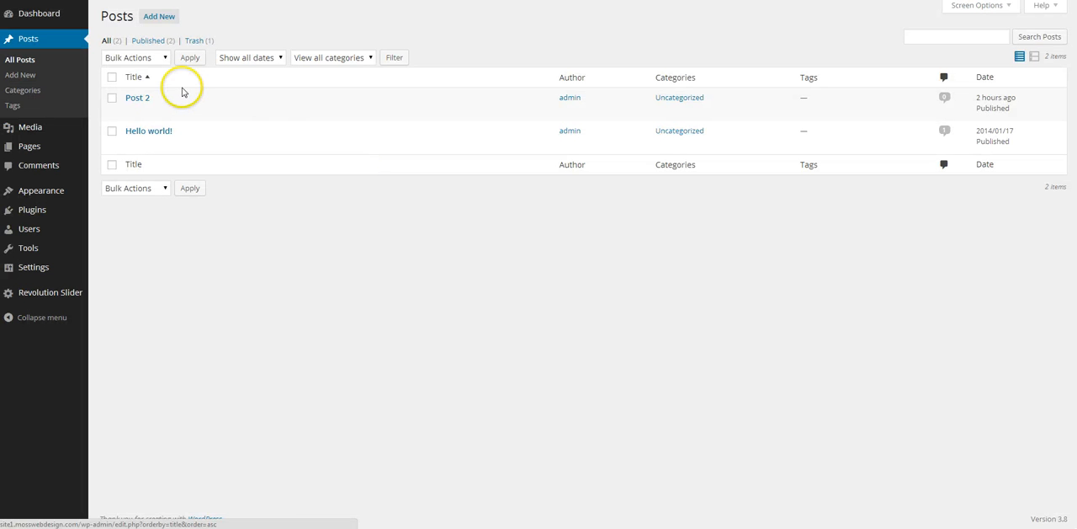
left_click(139, 98)
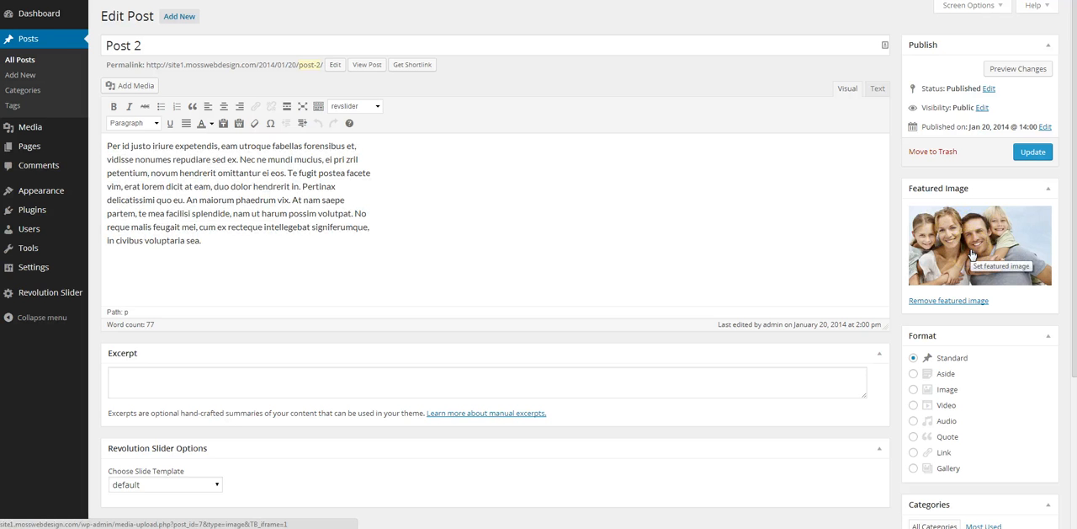
left_click(943, 242)
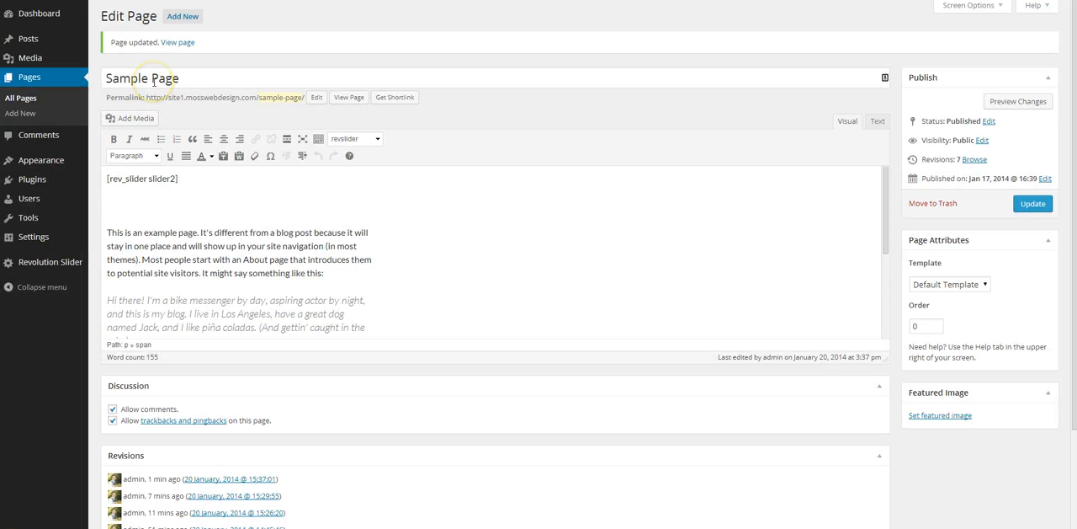
Step: Open the settings of the template1 slider template in Revolution Slider
mouse_move(47, 21)
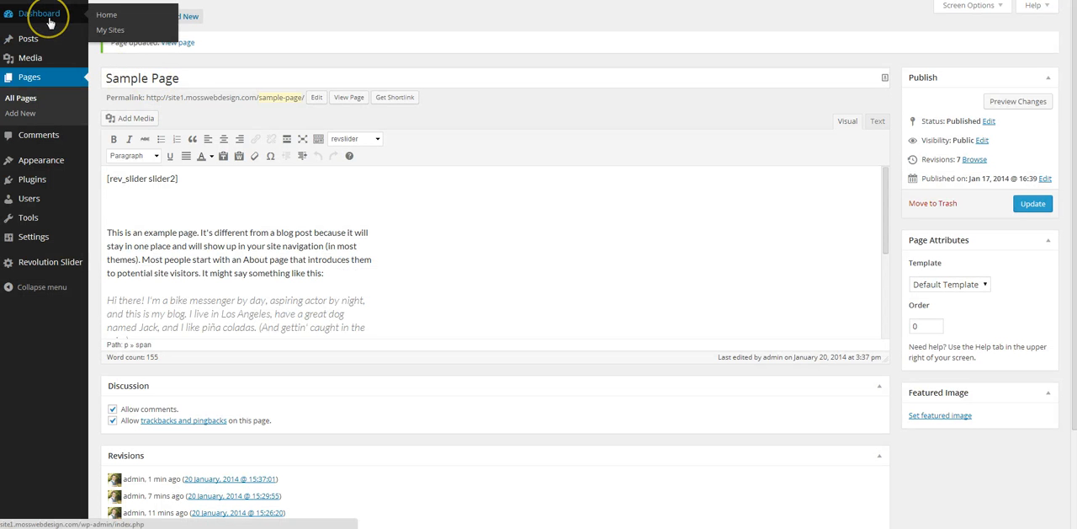
left_click(49, 269)
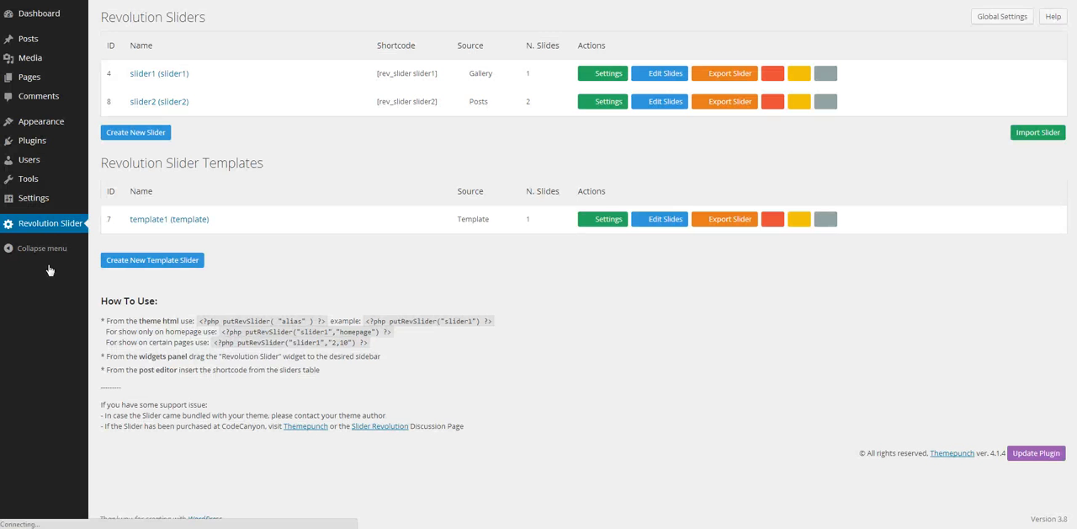
left_click(607, 220)
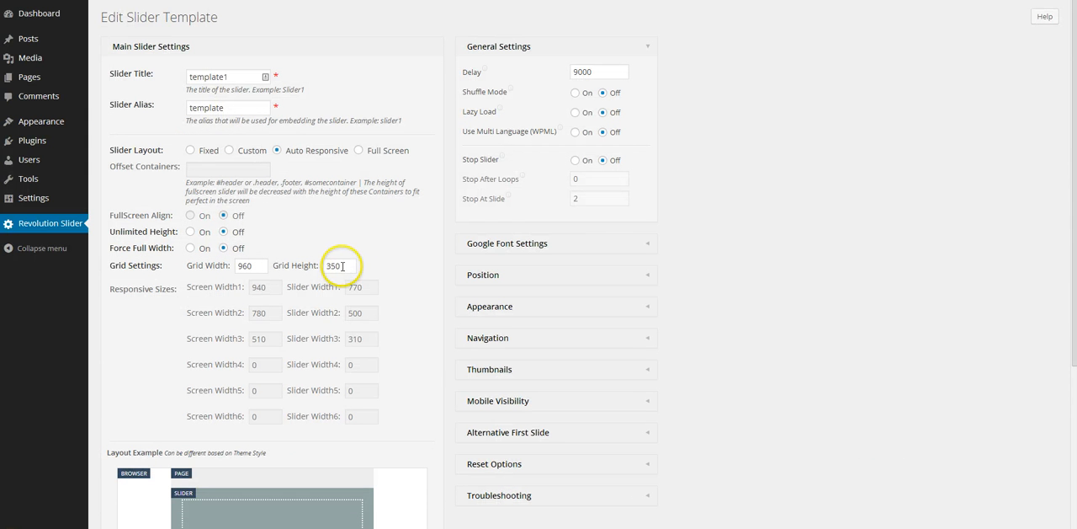
Step: Set the template1 grid height to 400 and save the template settings
left_click_drag(343, 266, 324, 266)
scroll(698, 288, "down", 2)
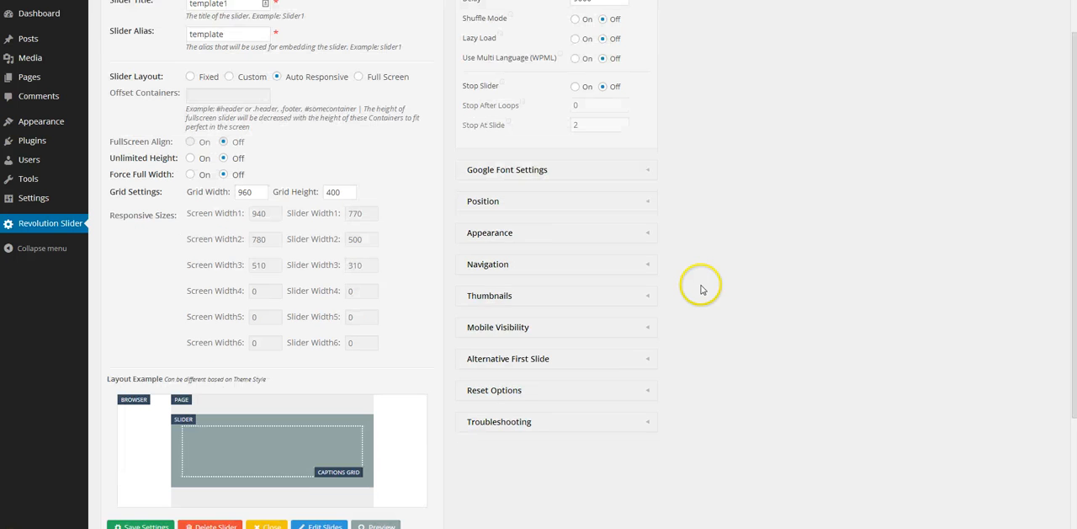
left_click(140, 522)
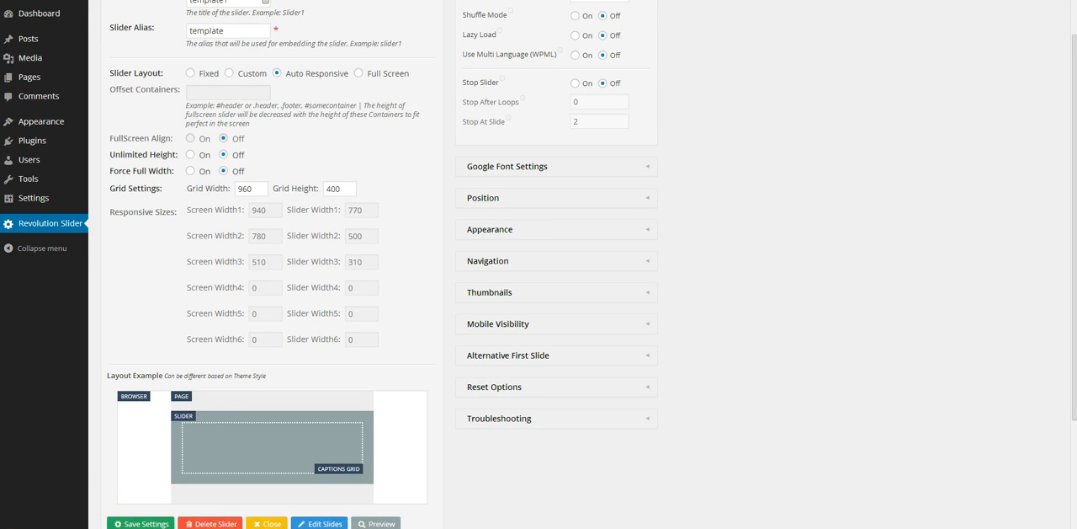
Step: Reload the live Sample Page to check the slider's height
left_click(57, 0)
right_click(58, 0)
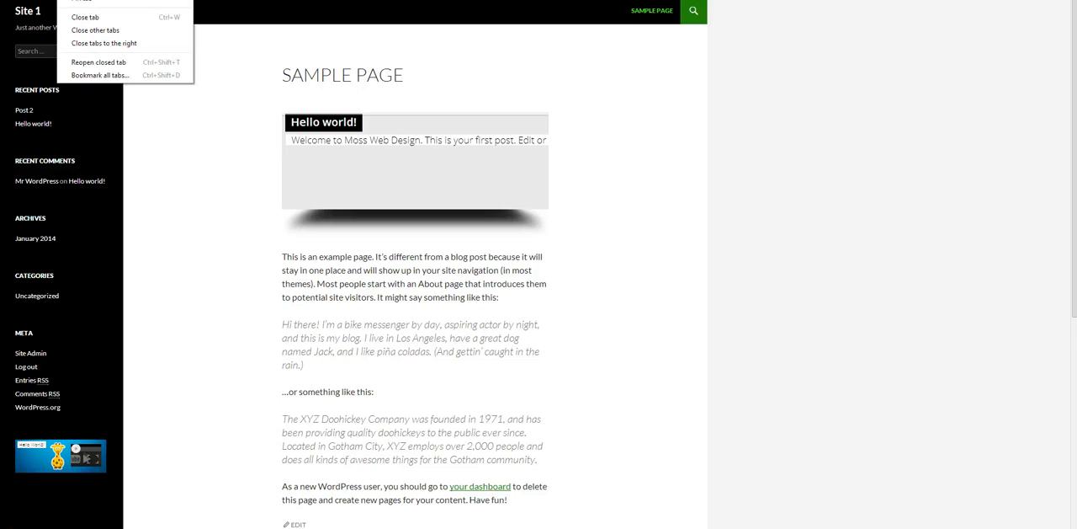
left_click(85, 0)
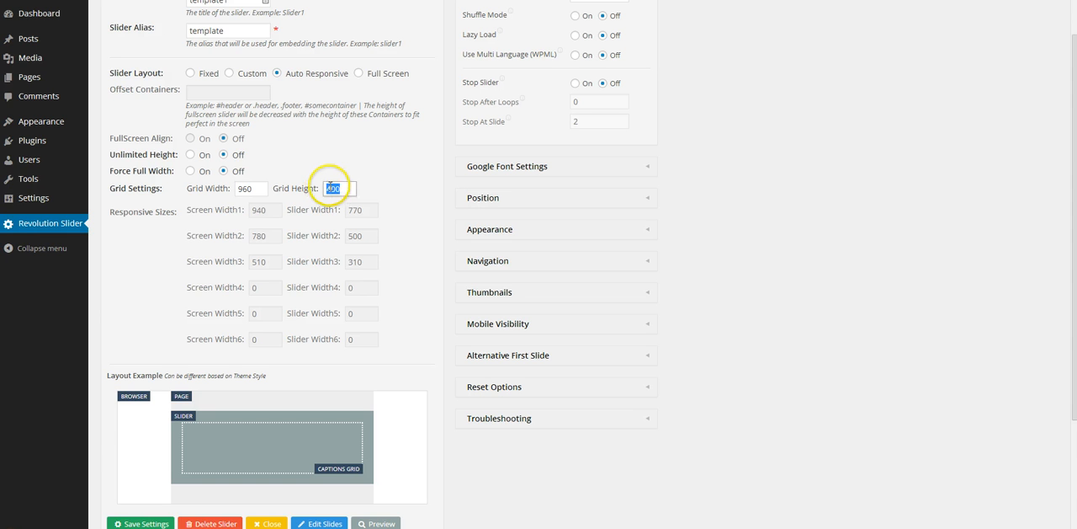
Step: Set the template1 grid height to 500 and save the template settings
left_click(400, 195)
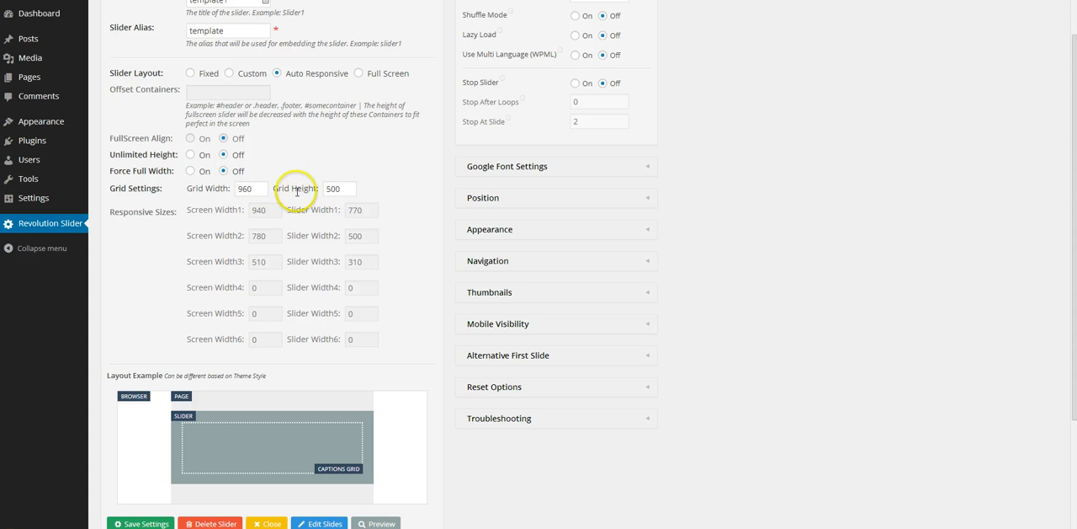
scroll(396, 268, "down", 3)
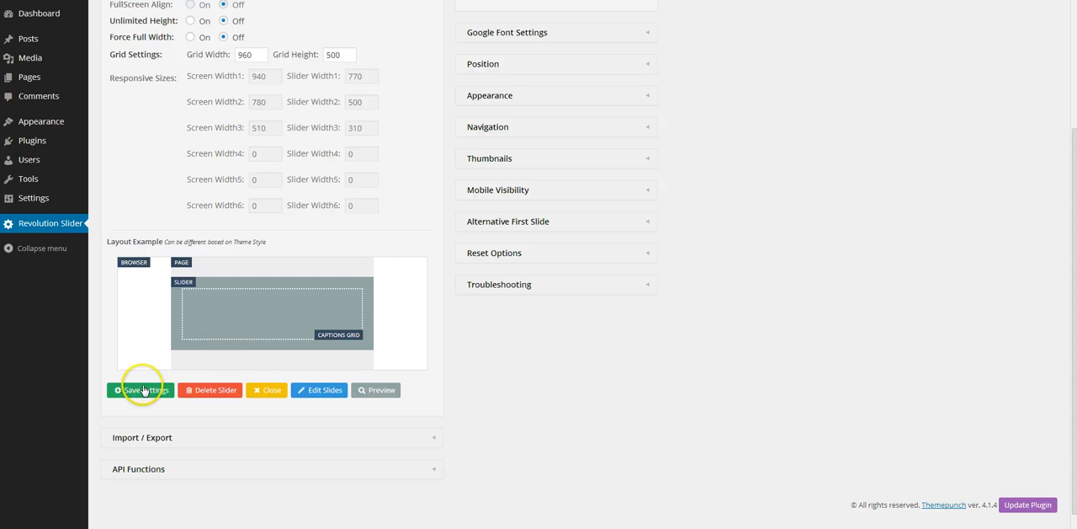
left_click(143, 390)
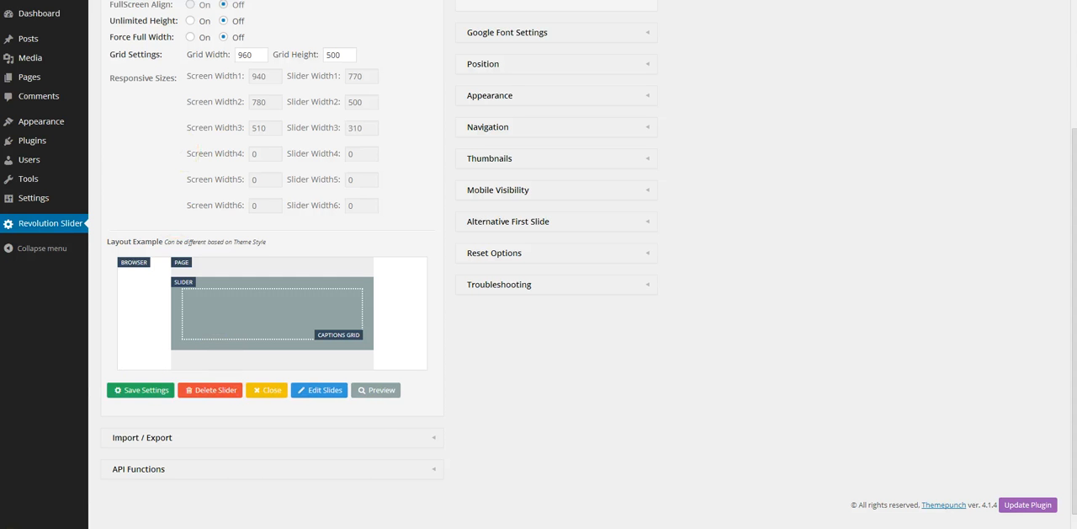
Step: Reload the live Sample Page and examine the slider's image area, title layer and excerpt layer at the new height
left_click(39, 0)
right_click(38, 0)
left_click(63, 0)
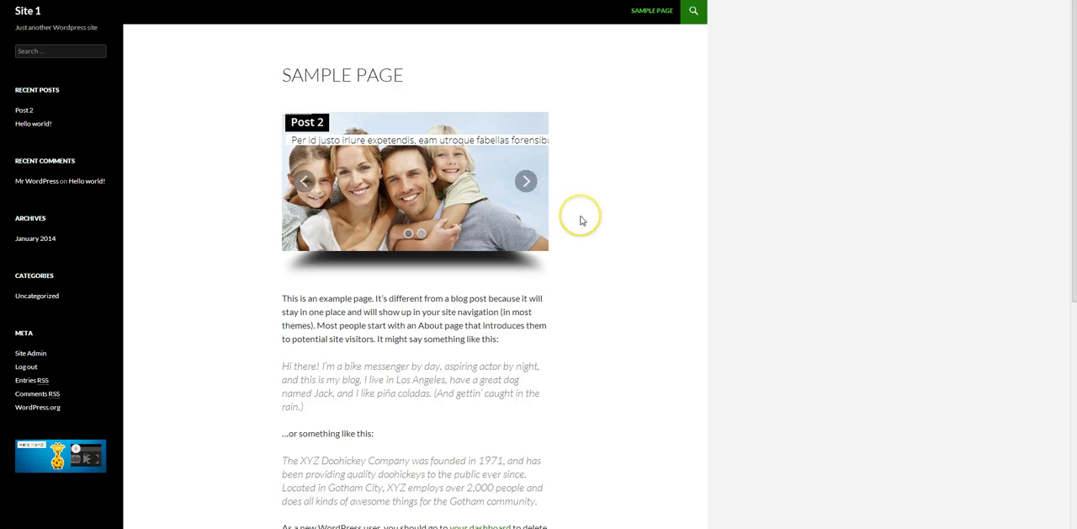
left_click(411, 160)
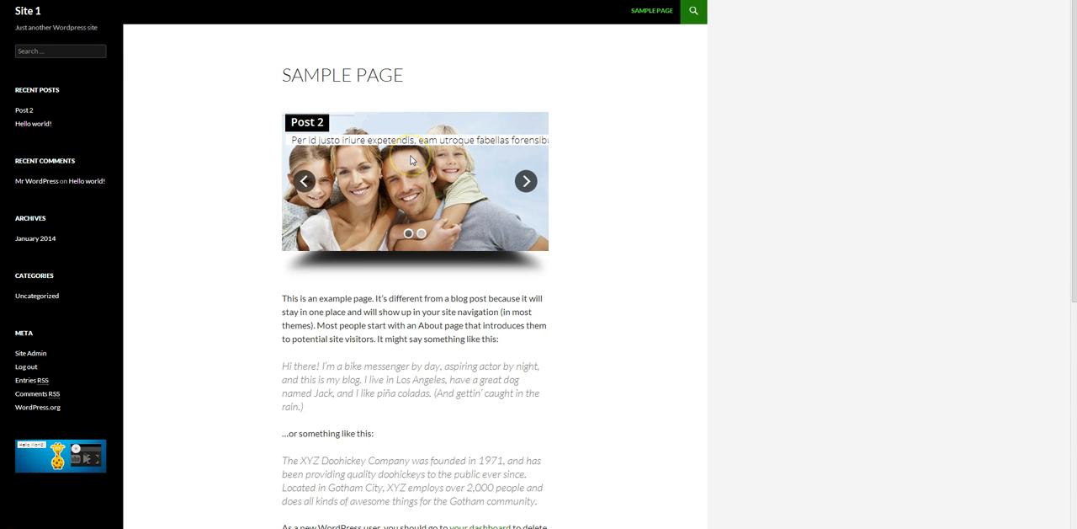
left_click(307, 122)
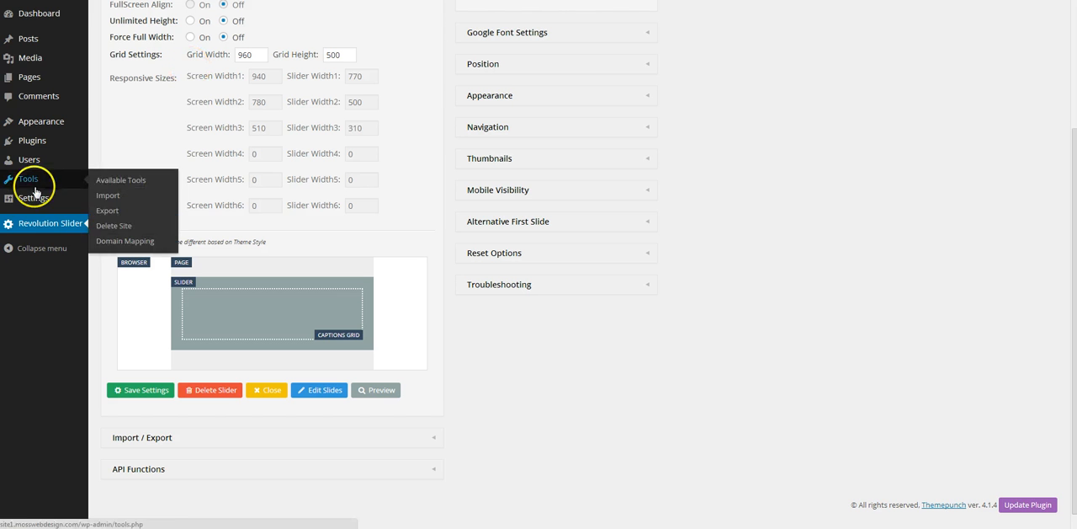
Step: Open the template1 slide for editing from the list of Revolution Slider templates
left_click(39, 226)
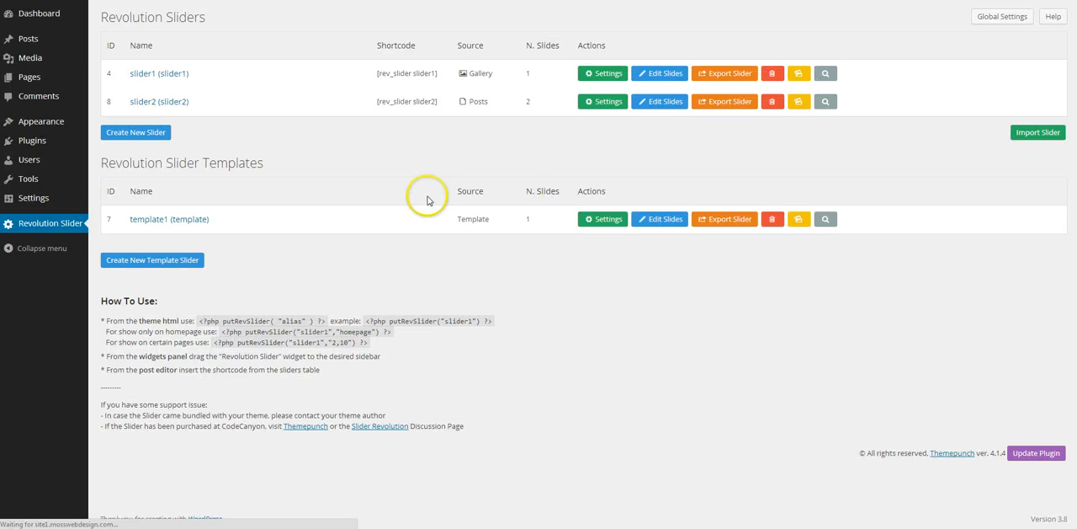
left_click(673, 227)
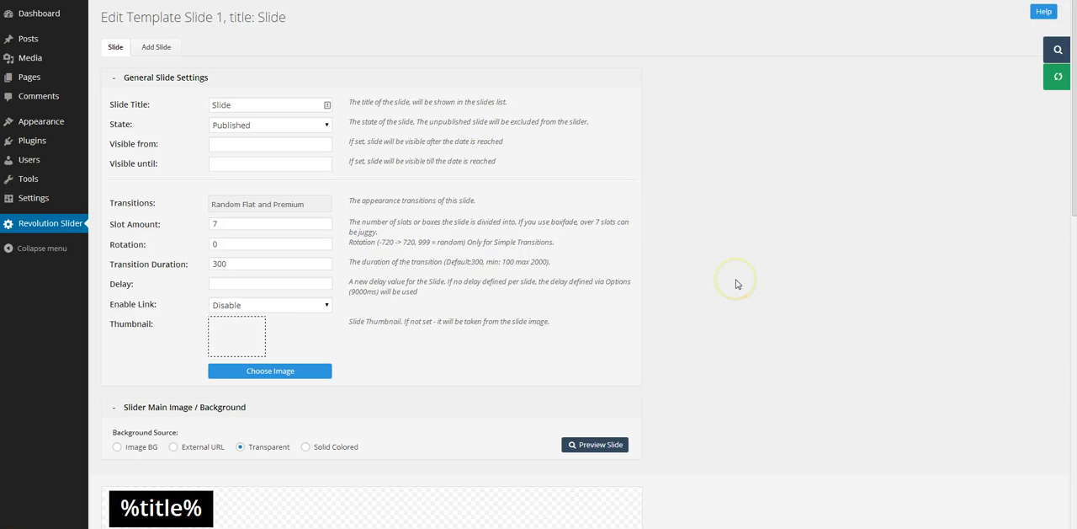
Step: Move the title layer into the canvas's upper-left corner and place the excerpt layer directly beneath it at X -1, Y 68
scroll(736, 284, "down", 2)
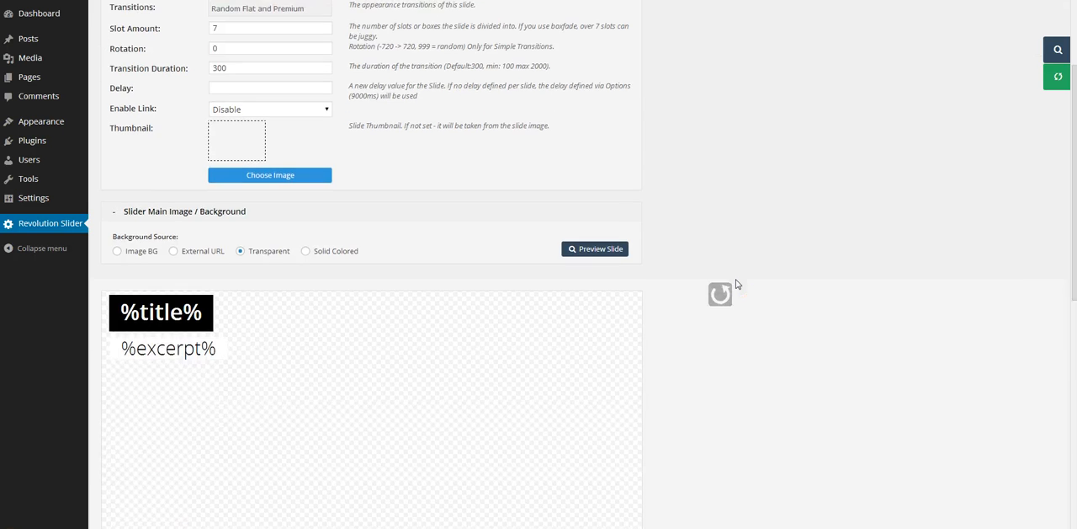
mouse_move(132, 314)
left_mouse_down()
mouse_move(118, 305)
mouse_move(135, 311)
left_mouse_up()
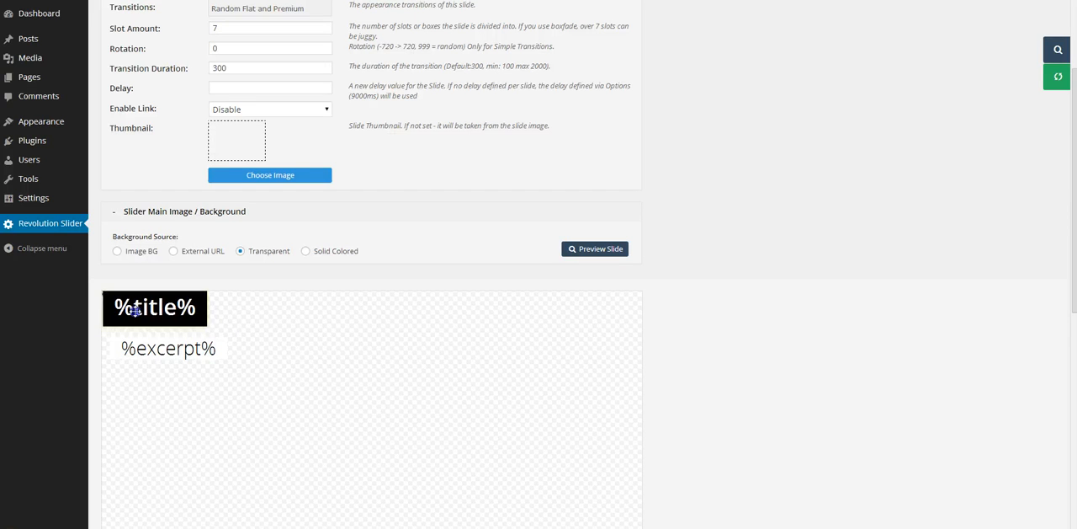
key("Left")
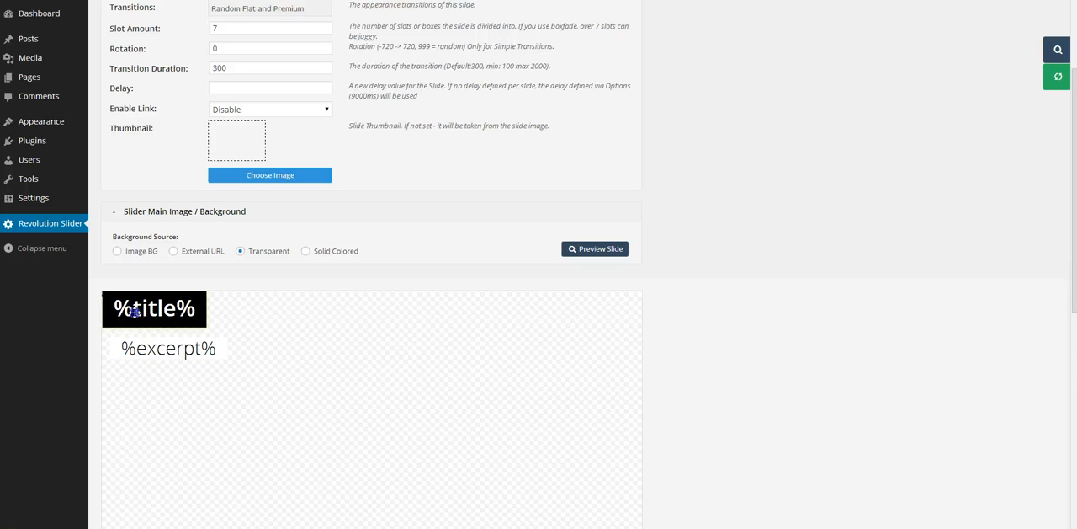
left_click_drag(157, 354, 161, 342)
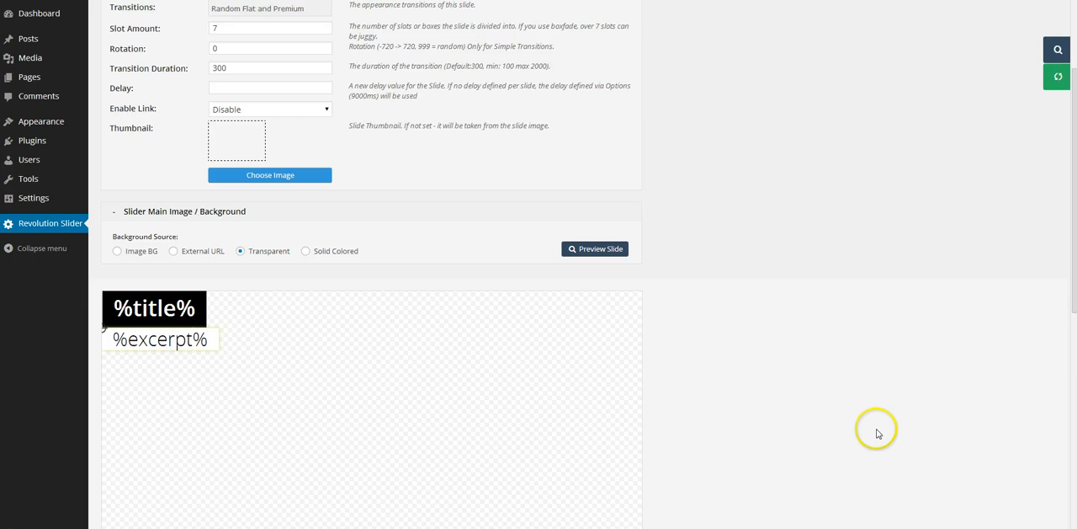
scroll(877, 433, "down", 3)
scroll(877, 434, "down", 7)
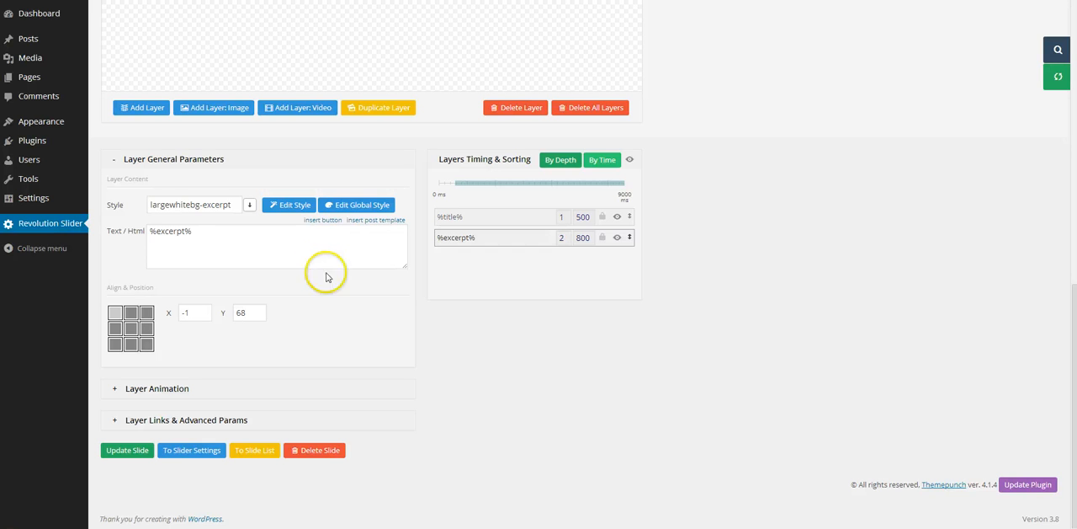
Step: Open the template1 settings from the list of slider templates and look through the available options
left_click(47, 225)
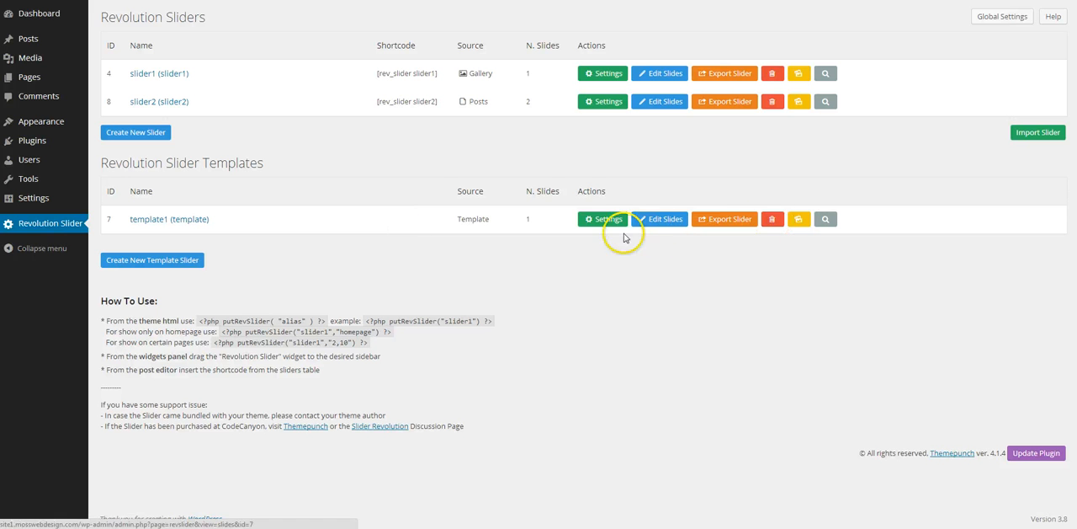
left_click(603, 221)
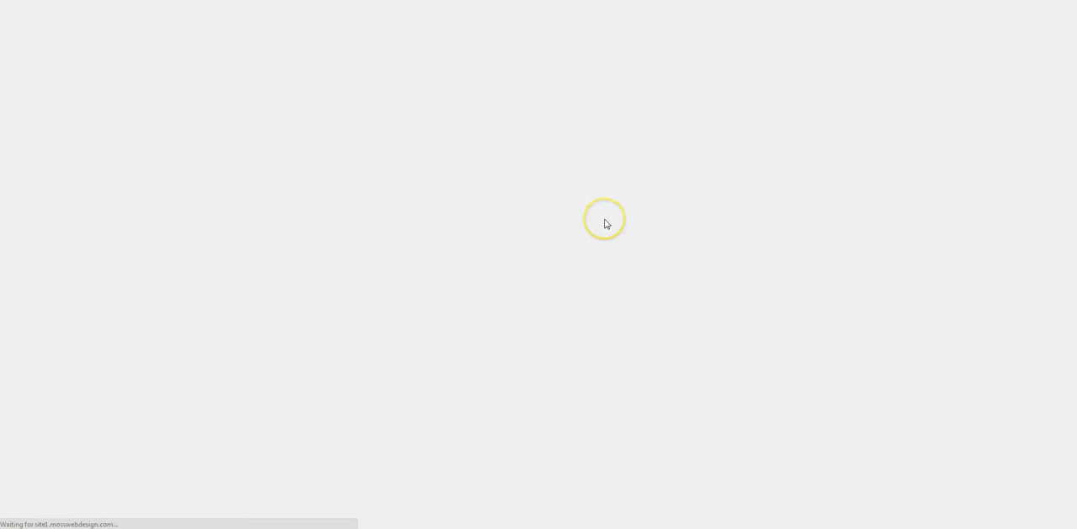
scroll(355, 337, "down", 4)
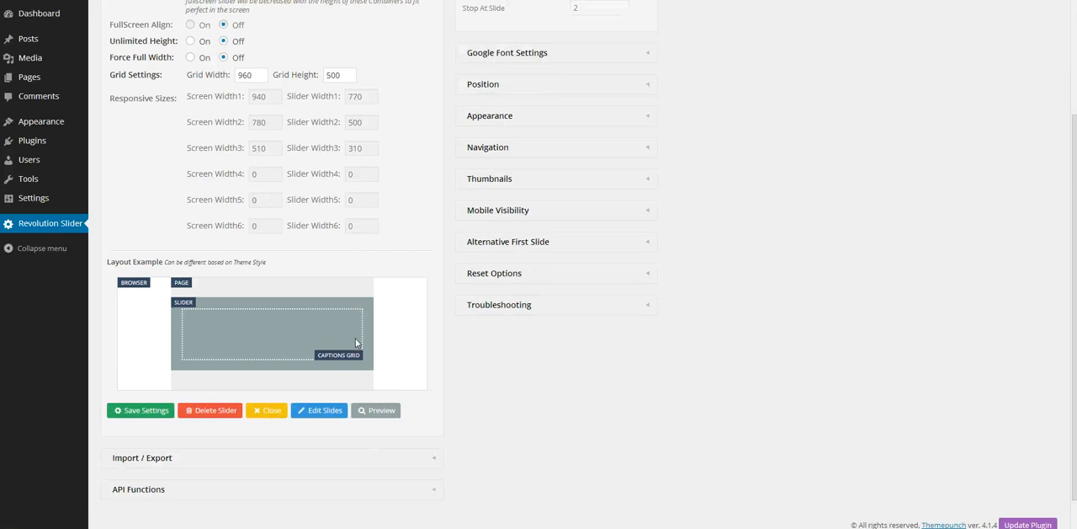
scroll(355, 343, "down", 1)
scroll(355, 342, "up", 6)
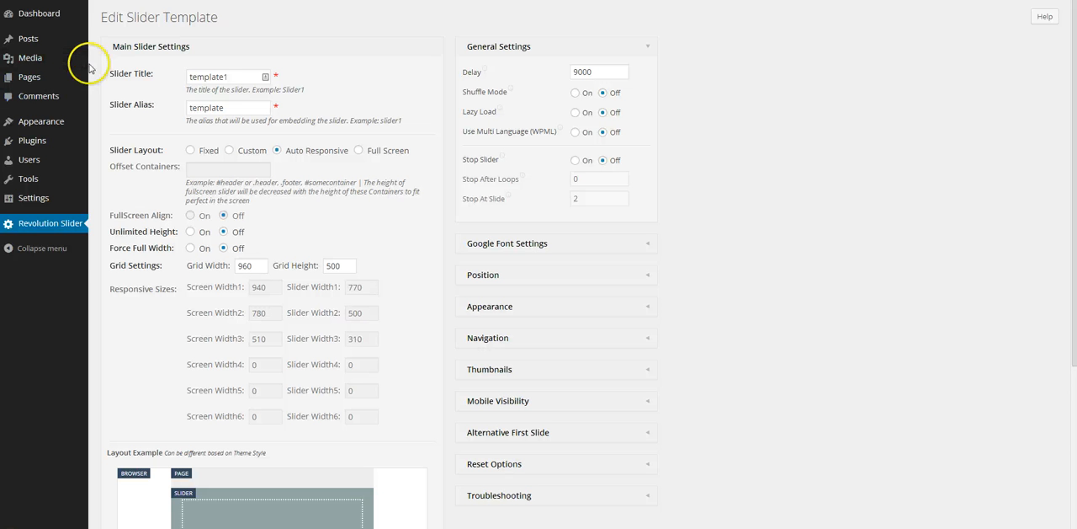
Step: Open the slider2 settings, limit the excerpt to 7 and save the slider settings
mouse_move(60, 204)
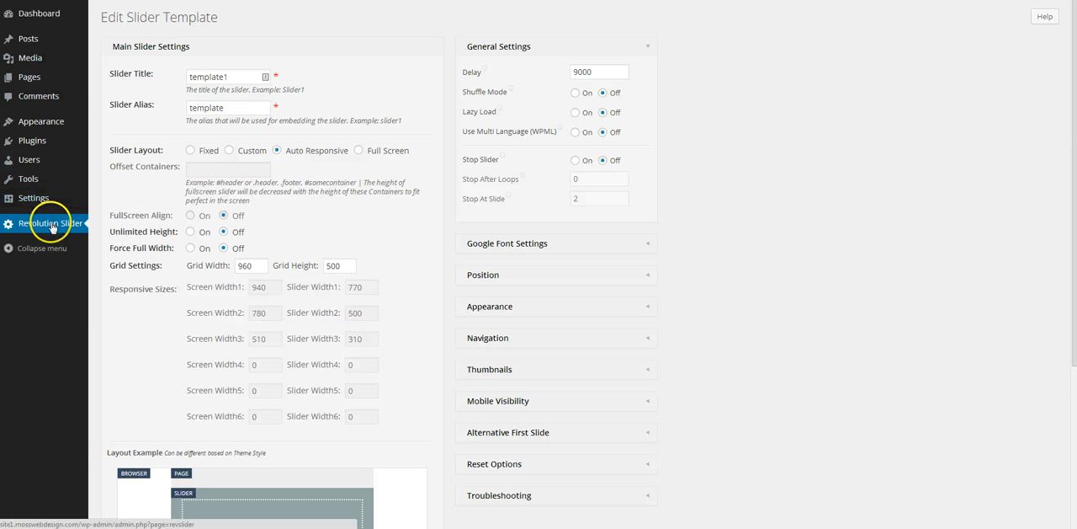
left_click(52, 227)
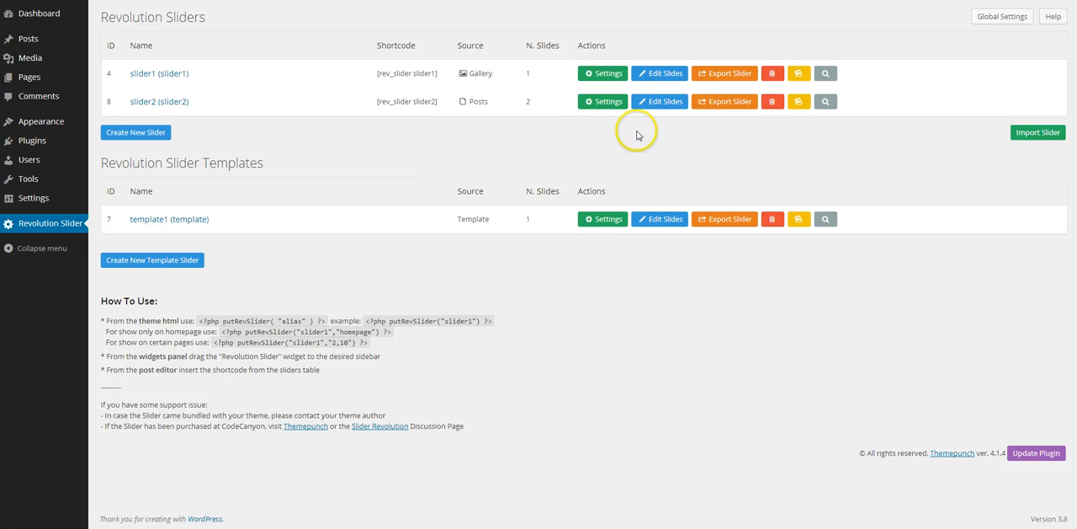
left_click(607, 108)
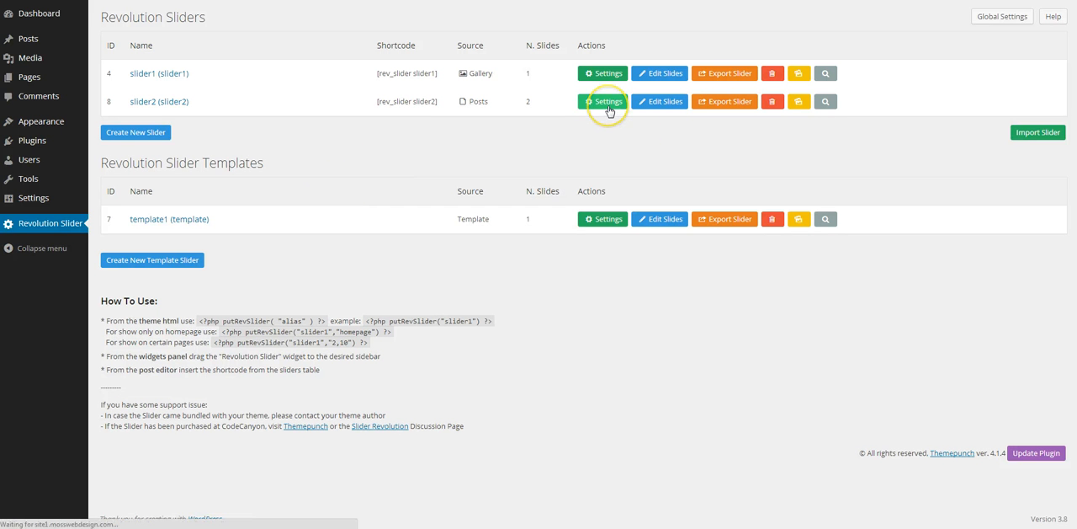
scroll(408, 219, "down", 2)
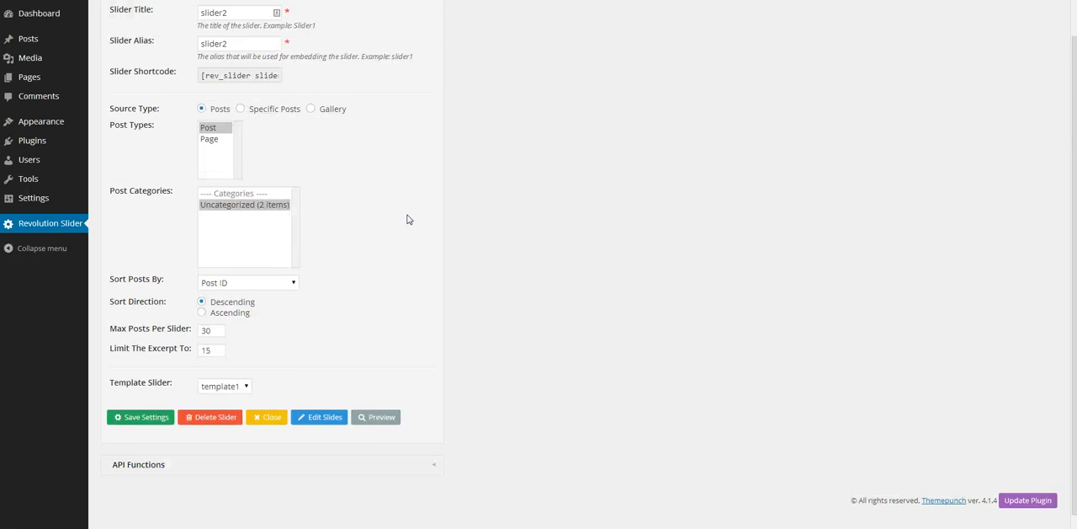
left_click_drag(217, 333, 195, 334)
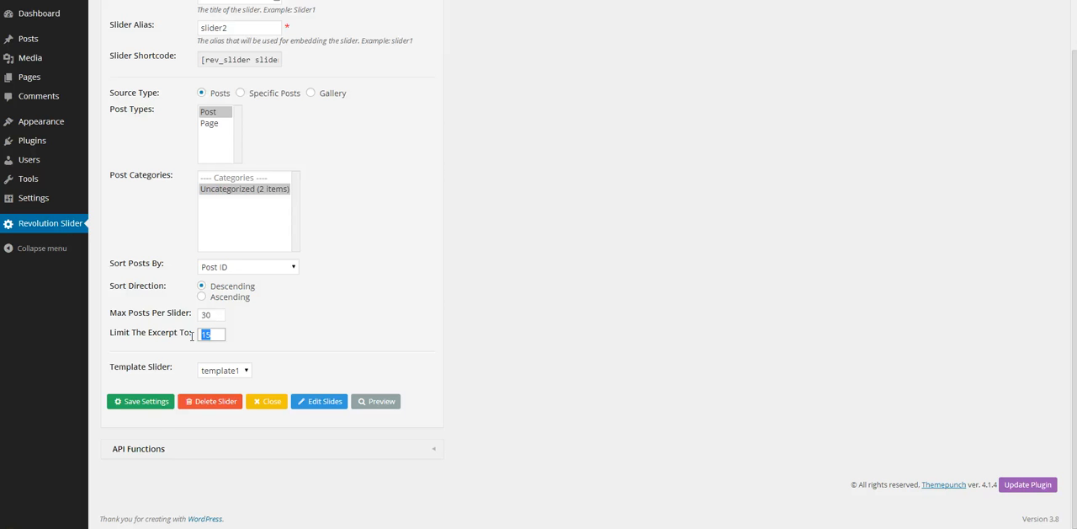
left_click(159, 403)
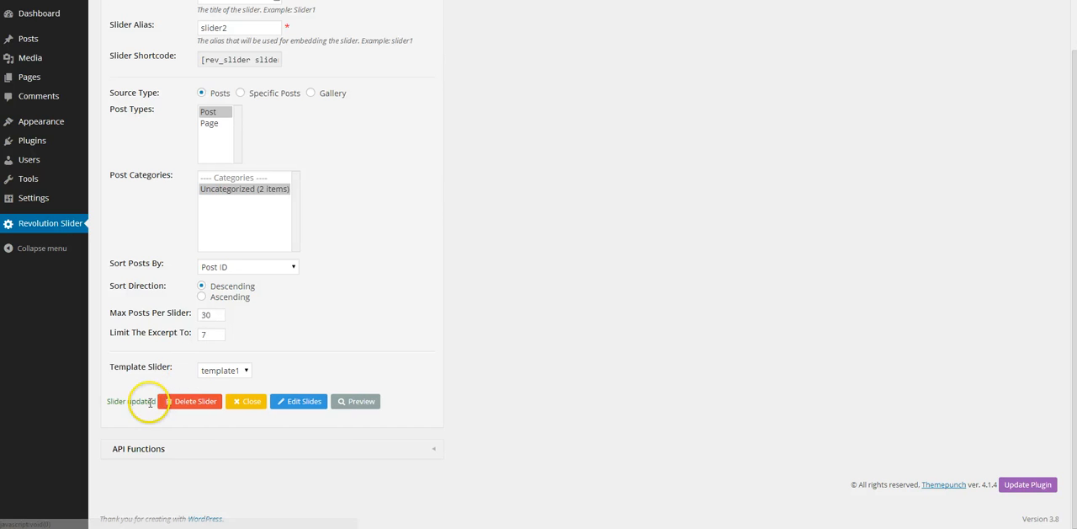
Step: Reload the live Sample Page and check the excerpt length on both the Post 2 and Hello world! slides
left_click(59, 0)
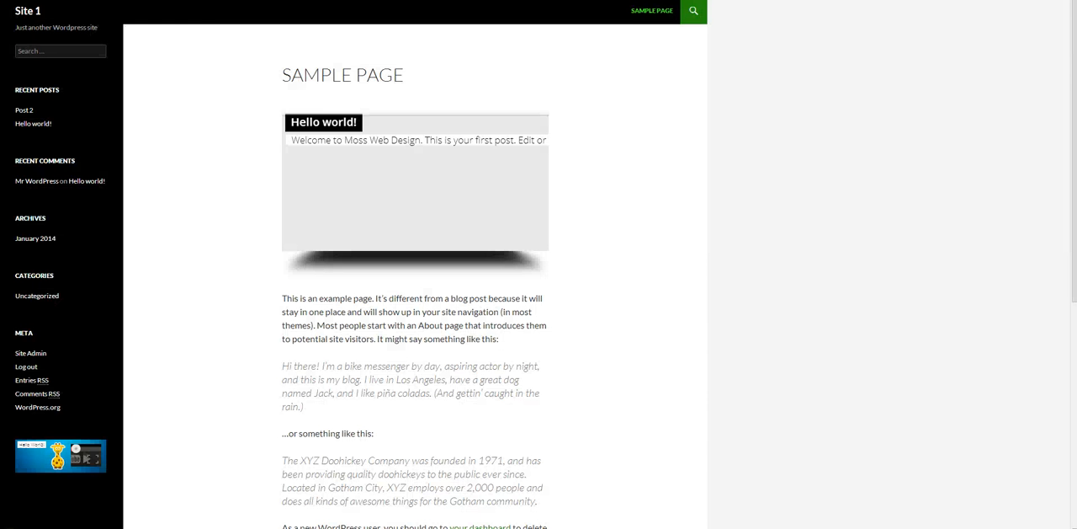
right_click(59, 0)
left_click(84, 0)
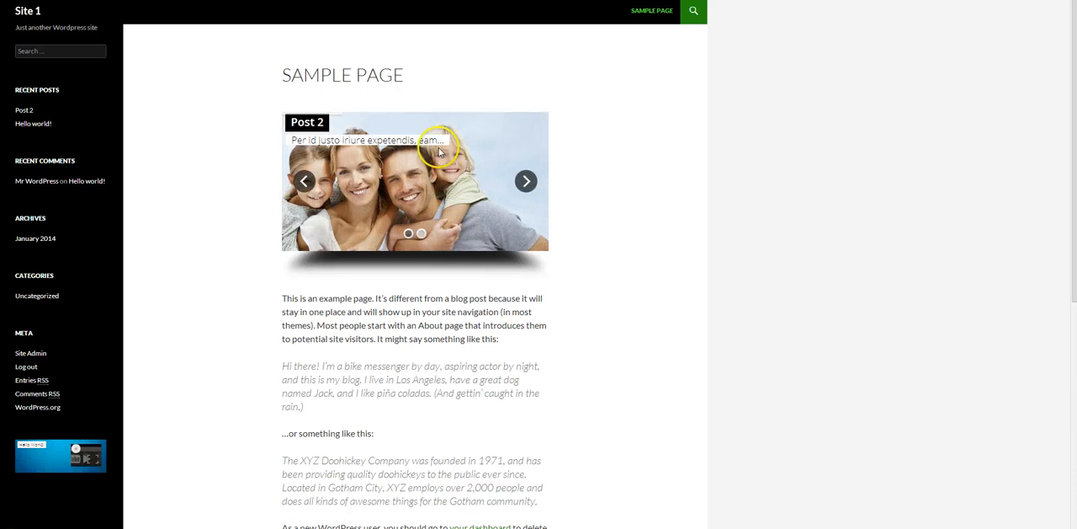
left_click(525, 181)
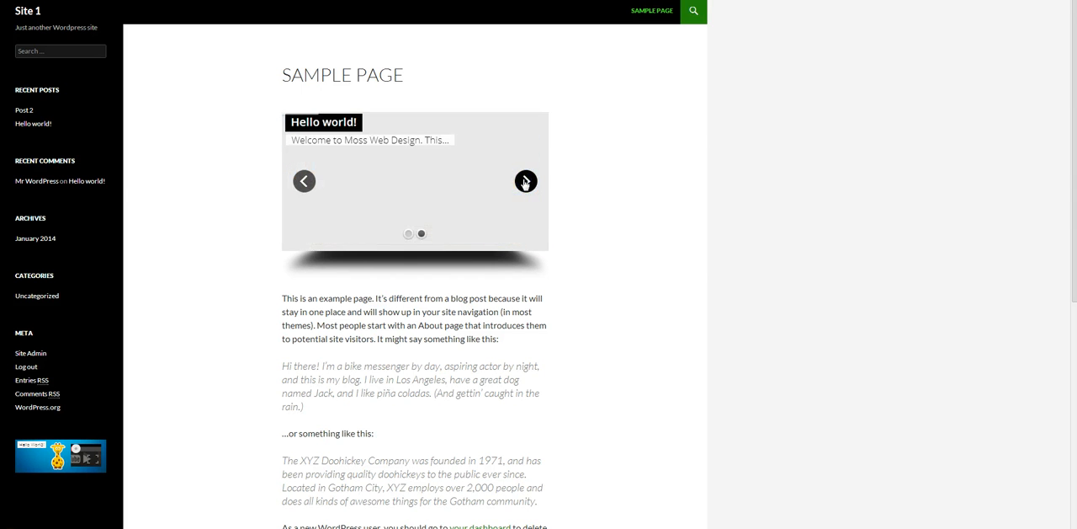
left_click(302, 181)
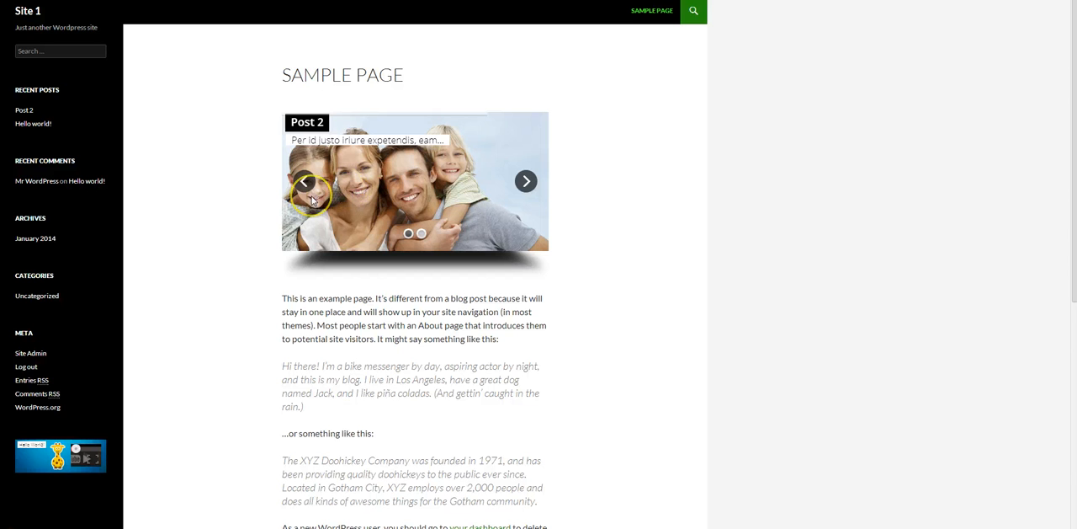
left_click(368, 186)
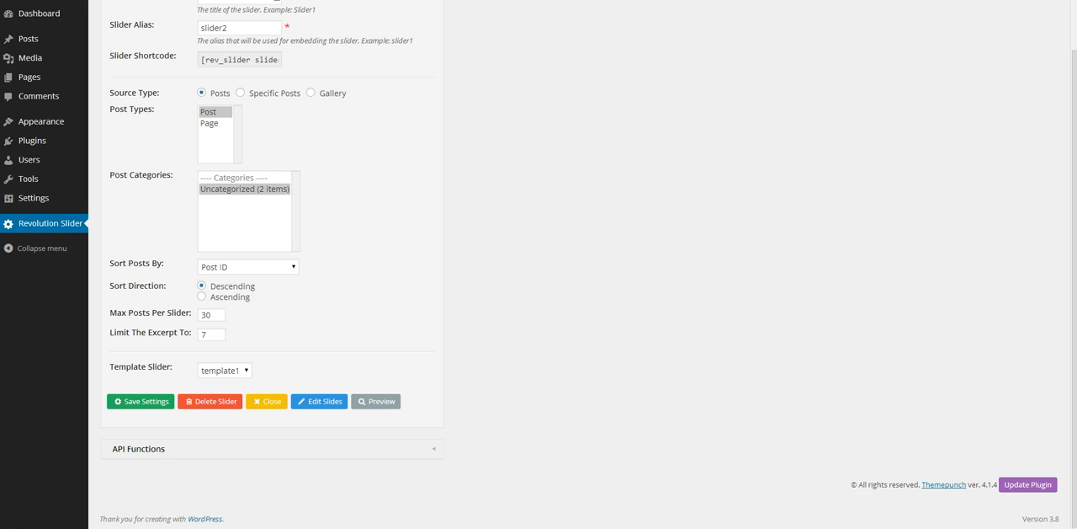
Step: Set the slider2 excerpt limit to 20 and save the slider settings
left_click(217, 244)
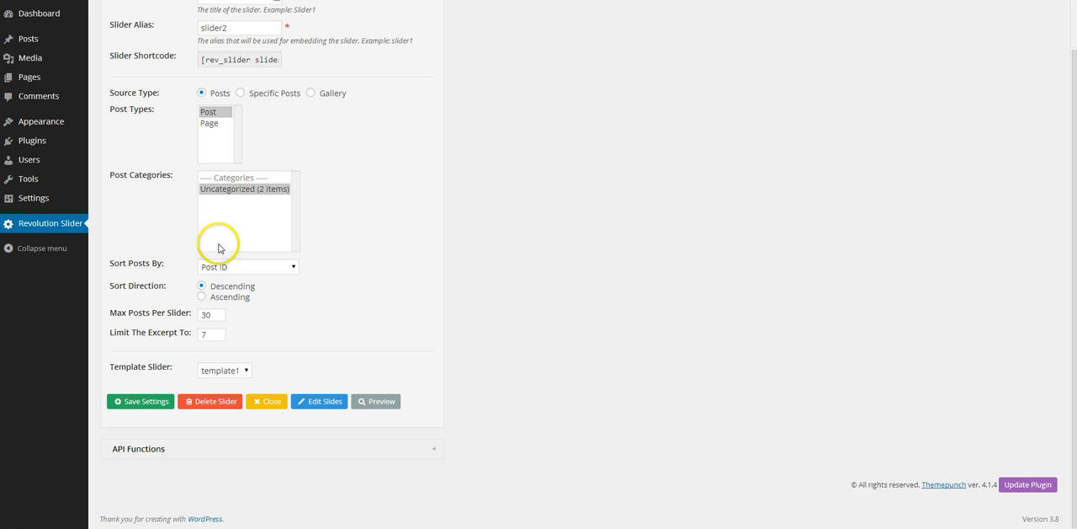
left_click(210, 333)
left_click_drag(210, 334, 186, 332)
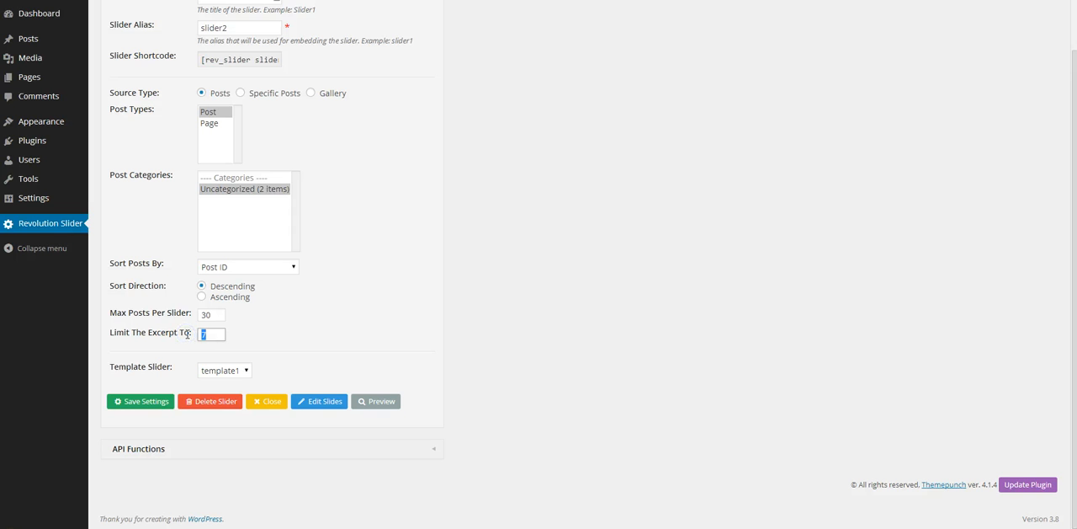
left_click(155, 401)
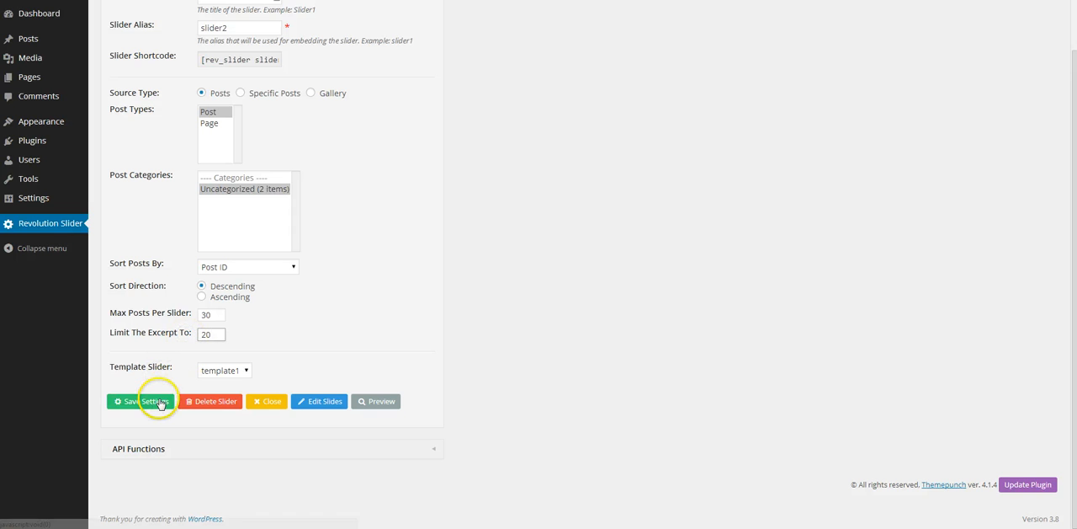
Step: Open the template1 slide for editing and move the title layer into the canvas's upper-left corner, with the excerpt directly beneath at X 0, Y 65
left_click(55, 228)
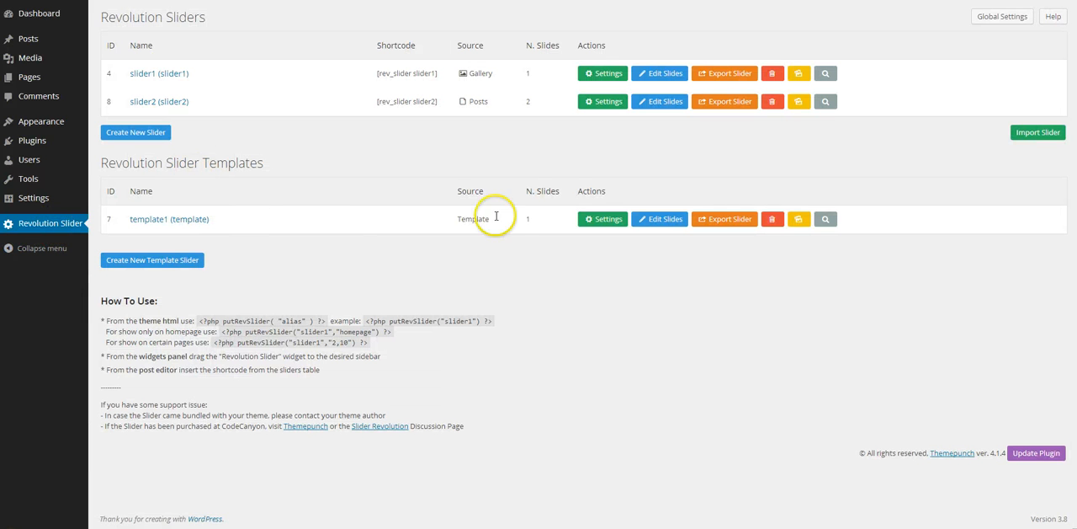
left_click(662, 221)
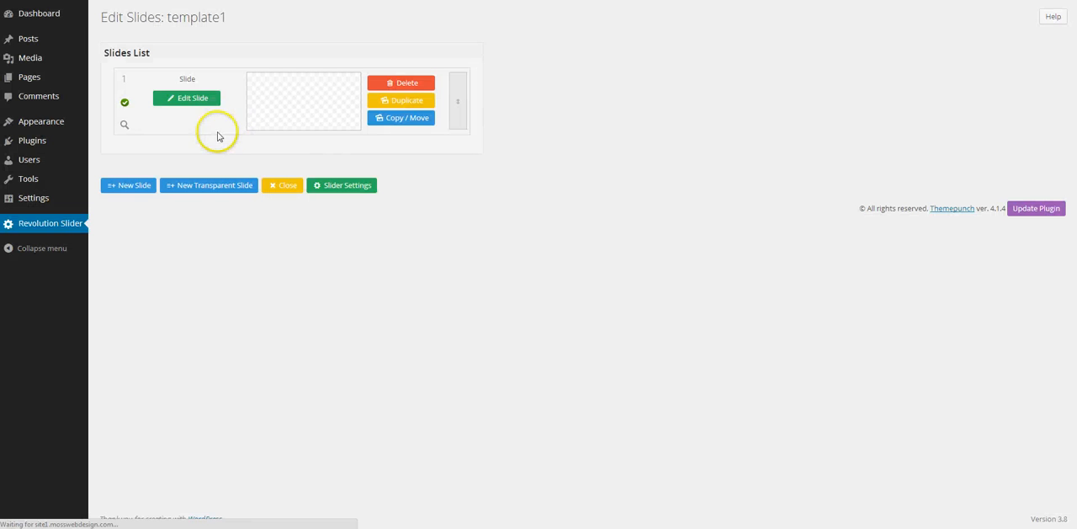
left_click(202, 101)
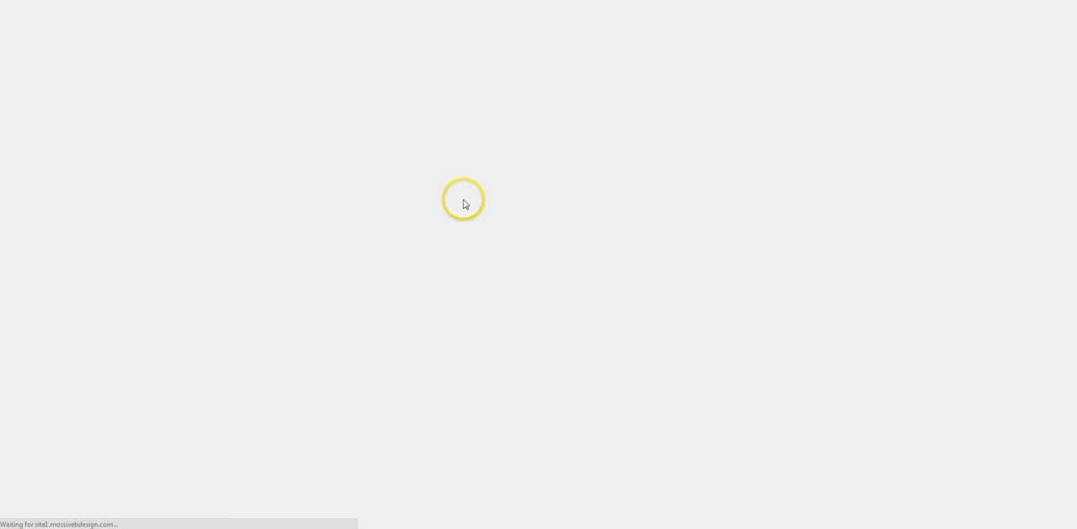
scroll(735, 250, "down", 3)
scroll(735, 250, "down", 2)
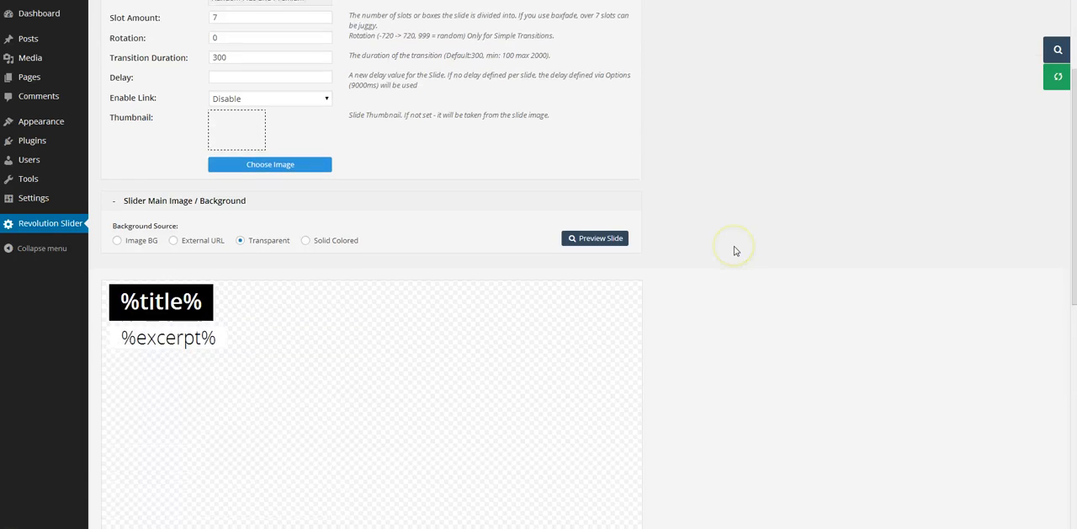
left_click_drag(154, 252, 145, 245)
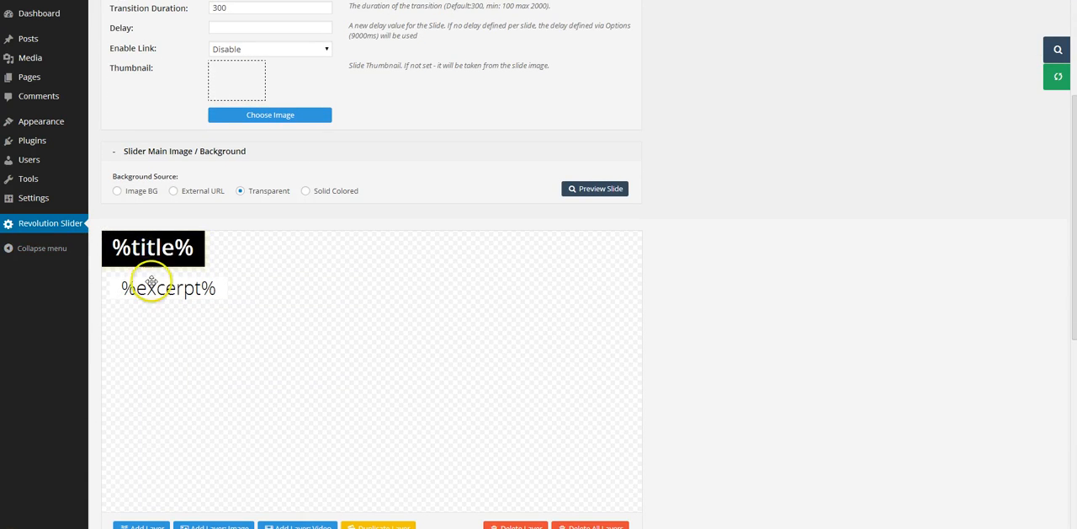
left_click_drag(154, 286, 150, 277)
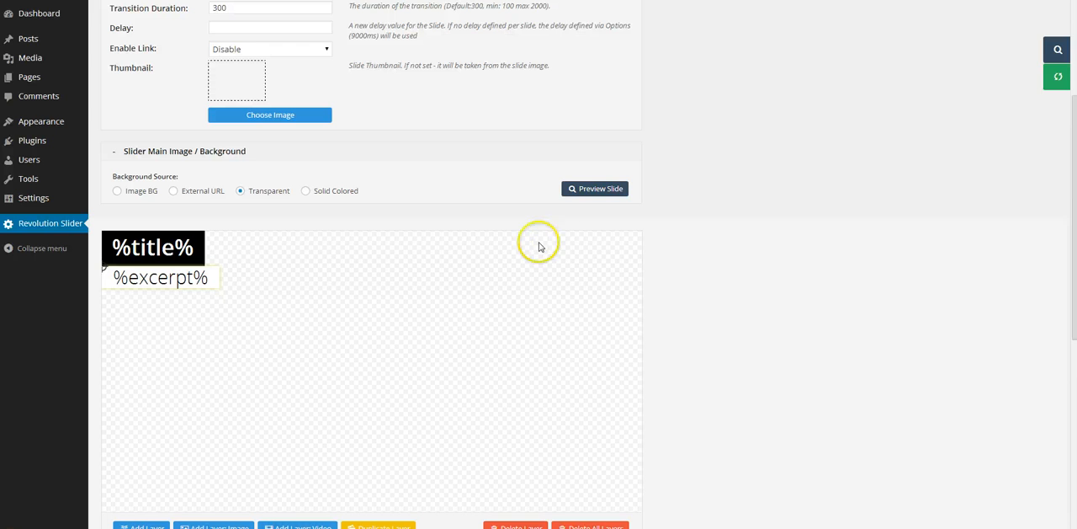
Step: Open the excerpt layer's largewhitebg-excerpt style in the Advanced Editor and add "width: 30%;" and "white-space: normal !important;"
scroll(743, 303, "down", 1)
scroll(744, 304, "down", 3)
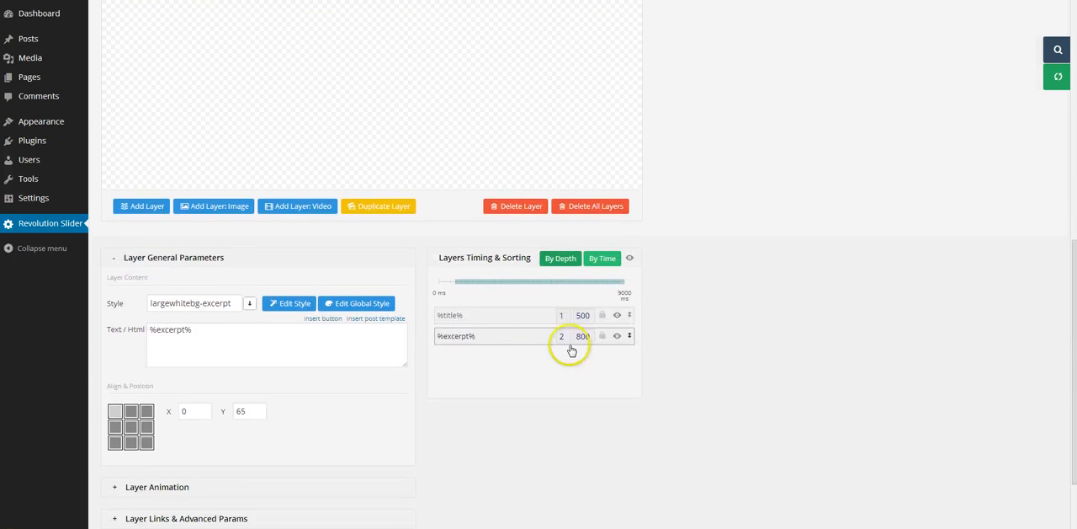
left_click(225, 333)
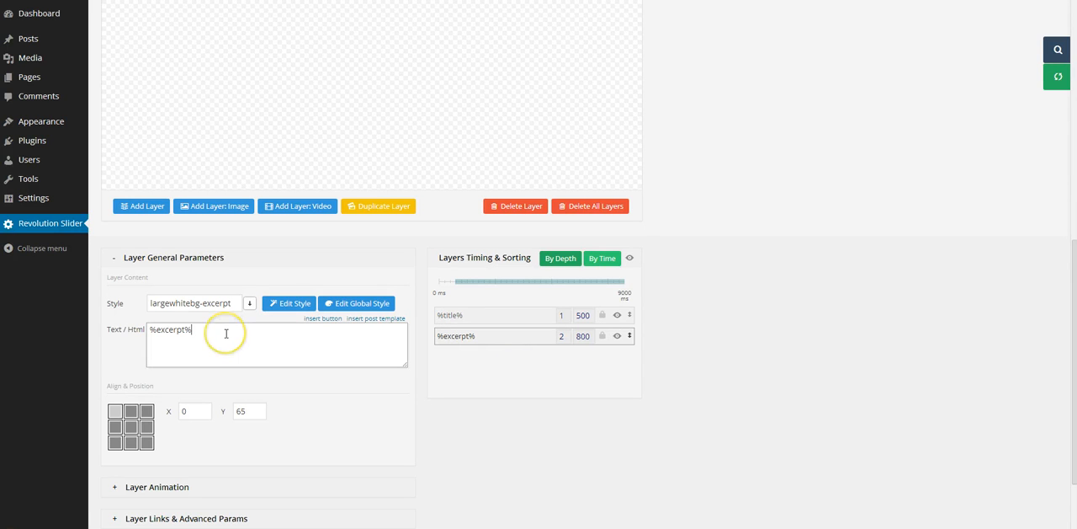
left_click(292, 305)
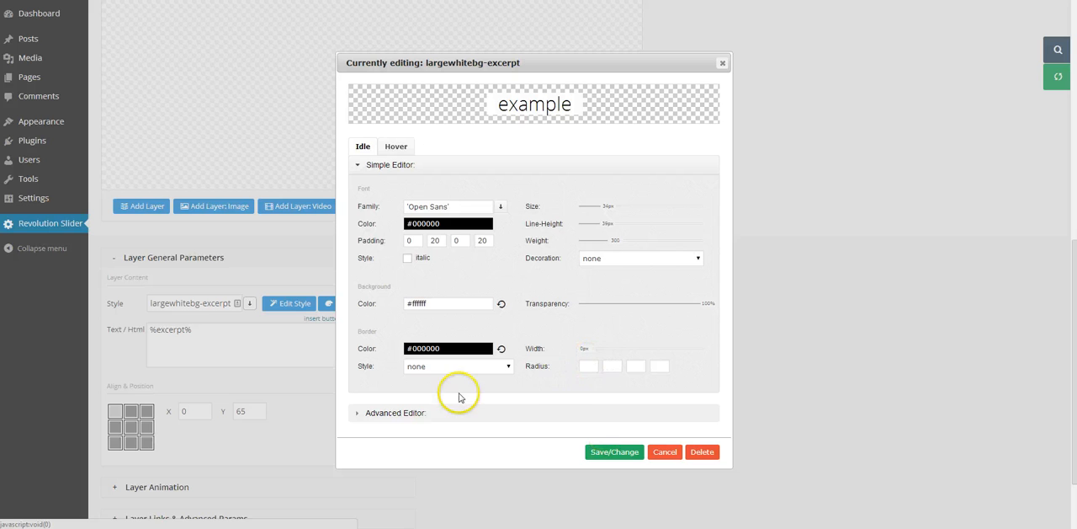
left_click(469, 412)
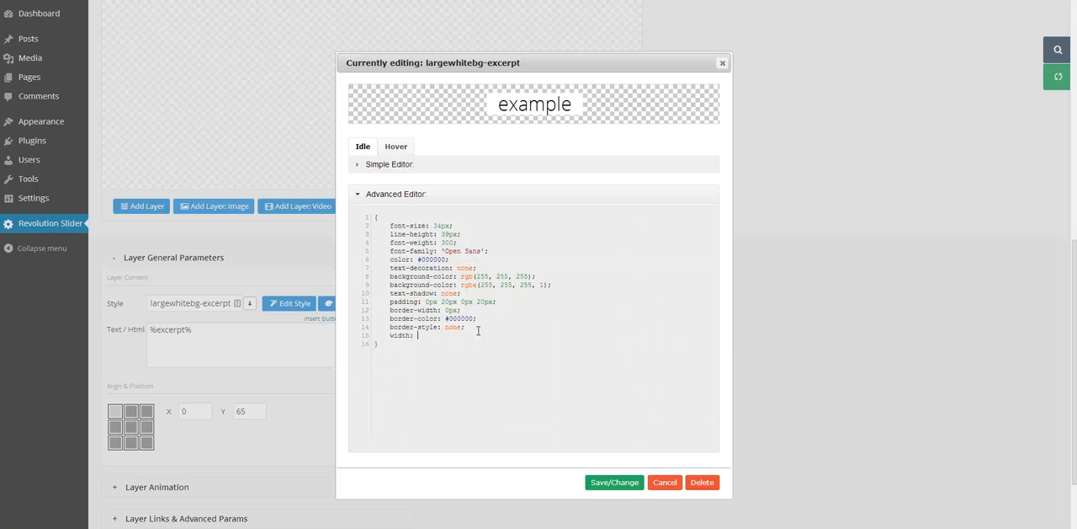
type("%;")
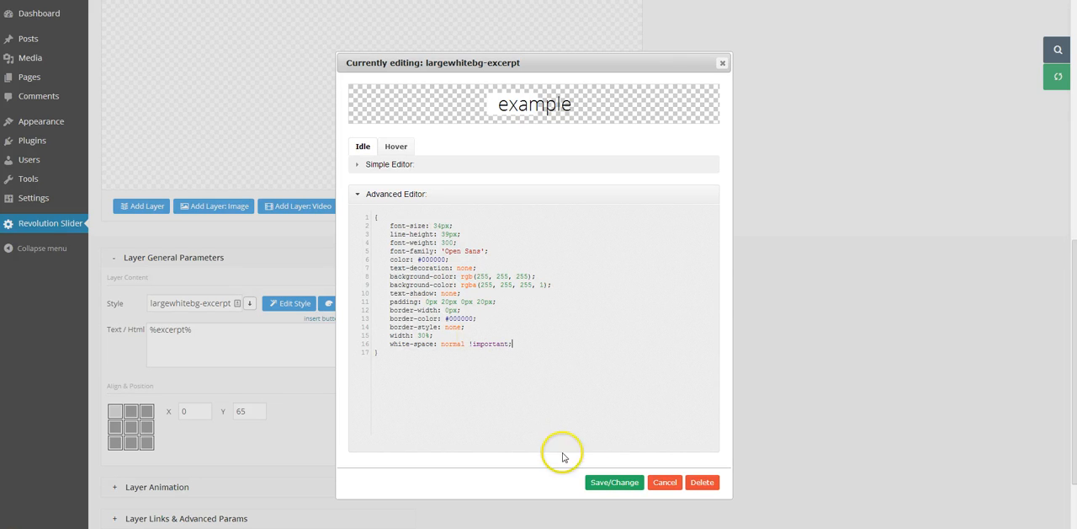
Step: Save the style by overwriting the largewhitebg-excerpt class, and update the slide
left_click(626, 492)
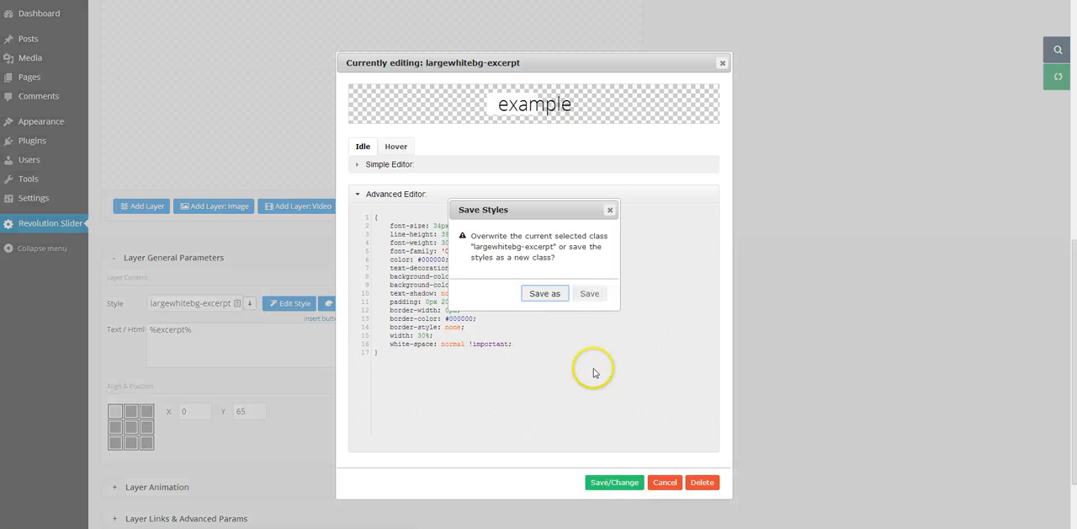
left_click(590, 293)
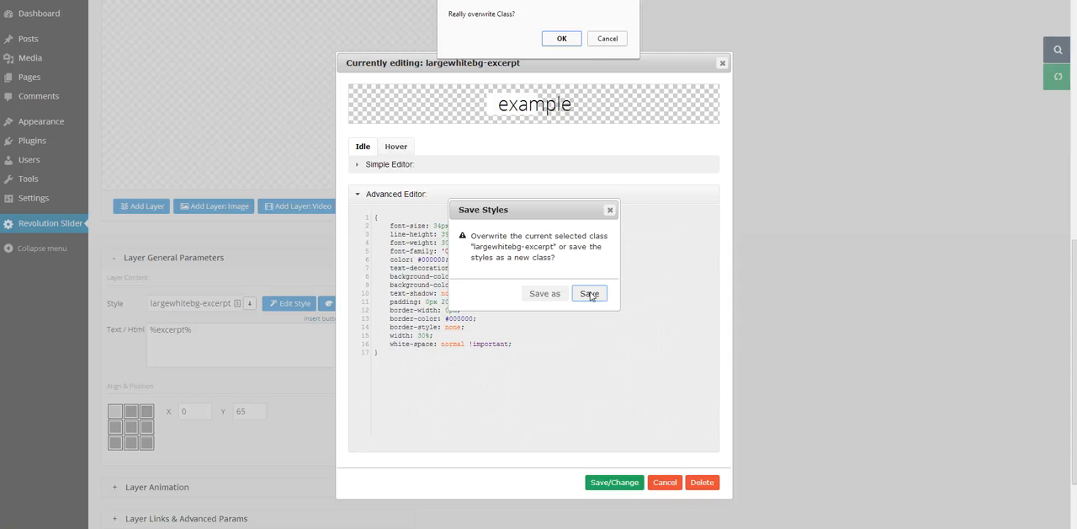
left_click(566, 38)
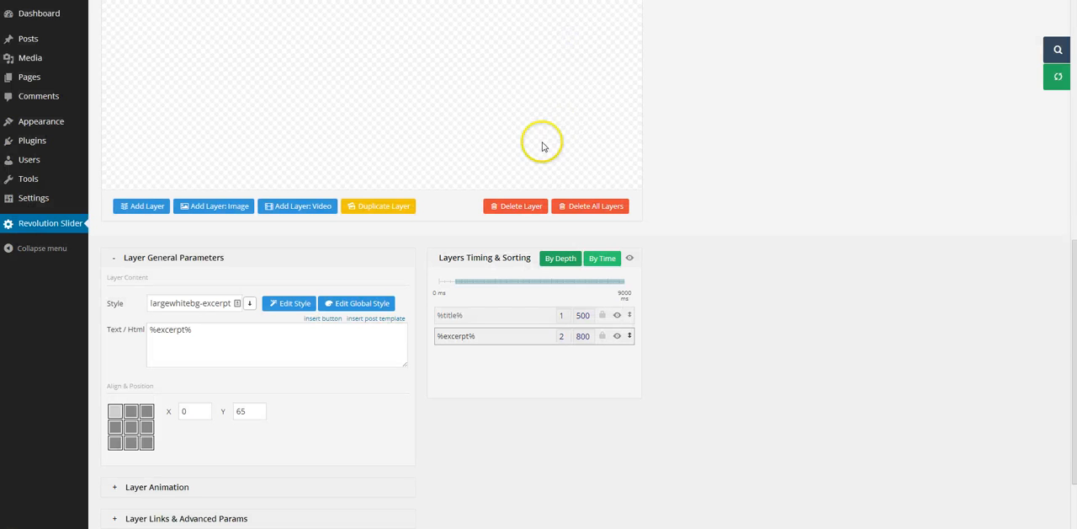
scroll(729, 432, "down", 3)
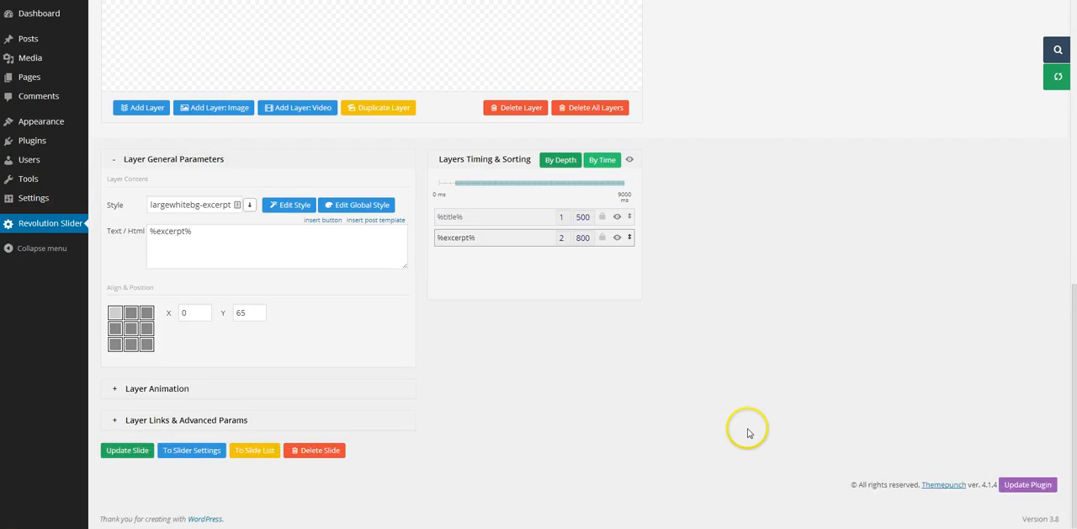
left_click(128, 451)
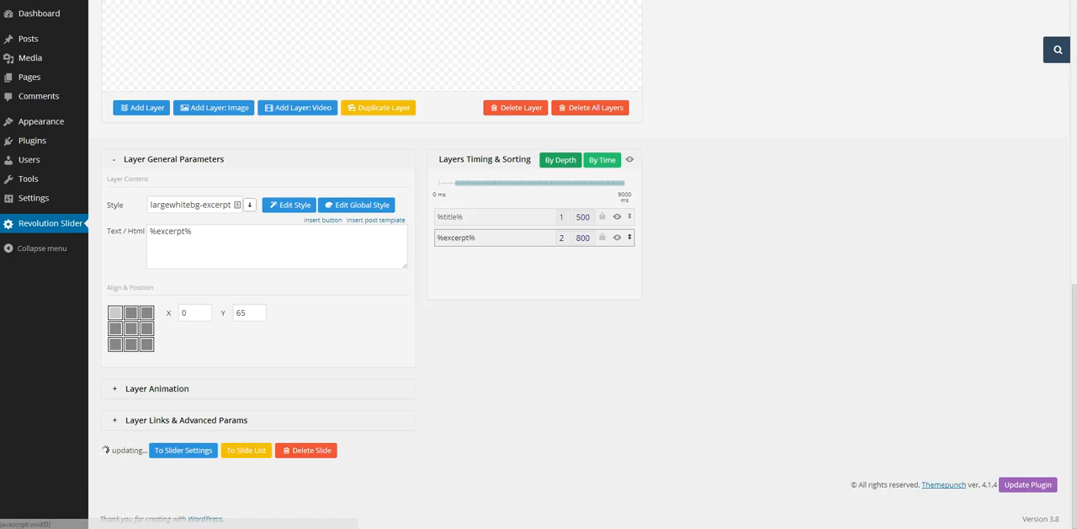
Step: Reload the live Sample Page and check the excerpt's text wrapping in the slider
left_click(53, 0)
right_click(53, 0)
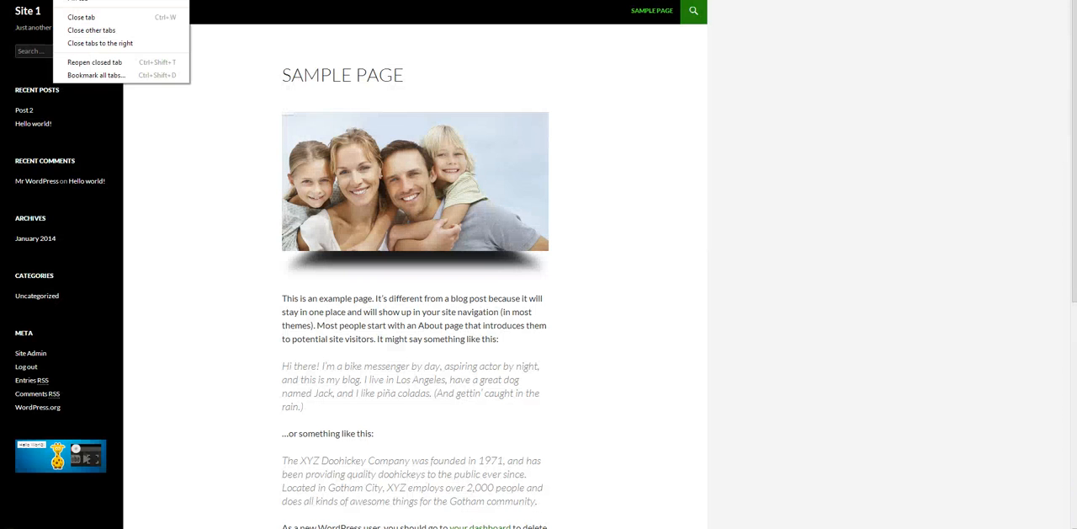
left_click(76, 0)
left_click(342, 106)
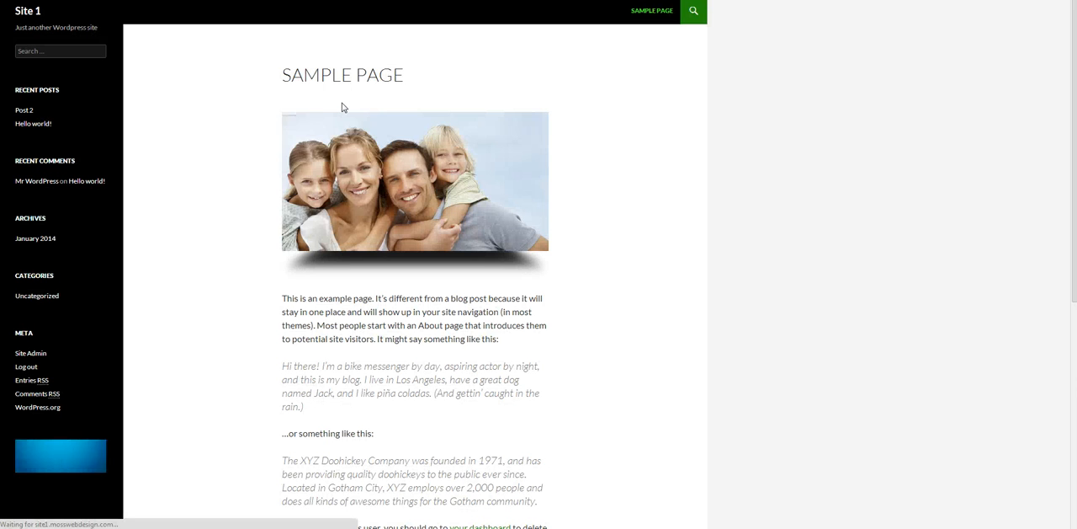
left_click(411, 162)
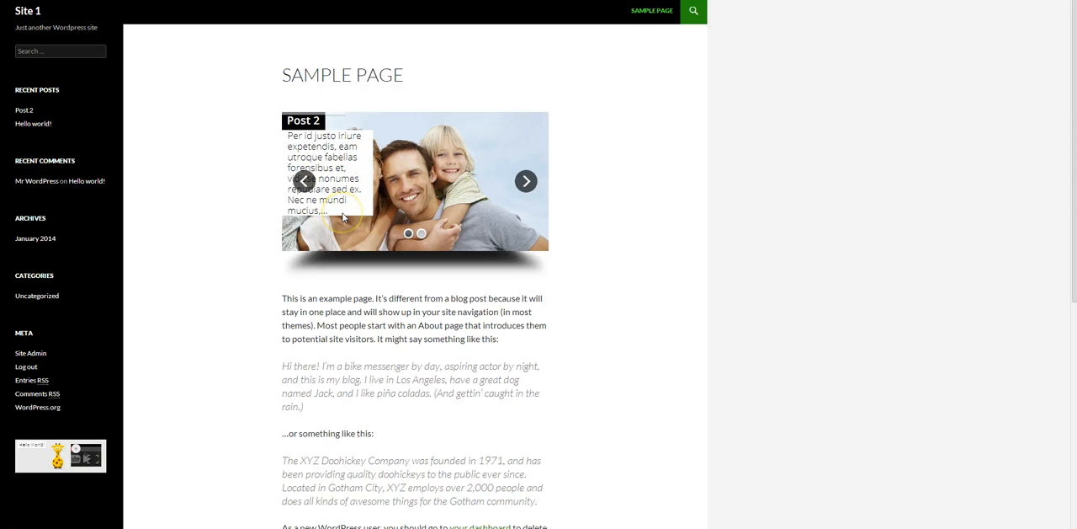
left_click(342, 161)
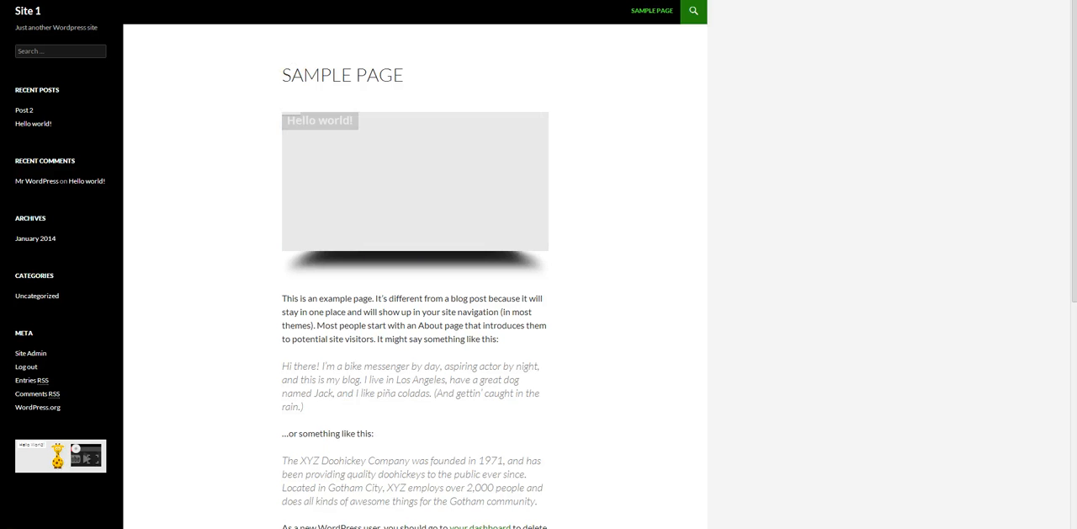
Step: Return to the slide editor and move the title layer slightly away from the canvas corner, with the excerpt beneath at X 11, Y 81
key("ctrl+Tab")
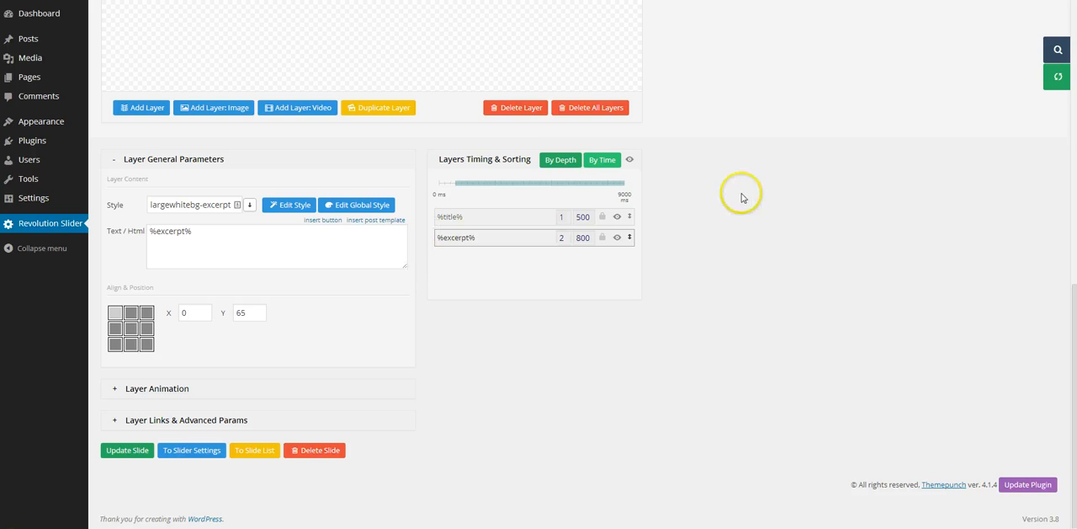
scroll(741, 192, "up", 4)
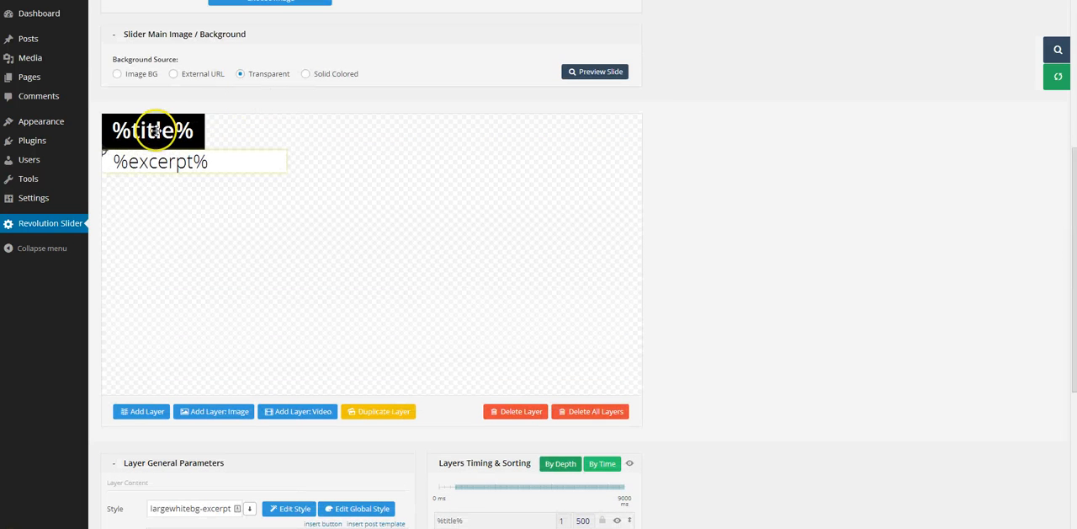
left_click_drag(158, 129, 180, 170)
Step: Edit the excerpt's largewhitebg-excerpt style and set all four padding values to 15 in the Simple Editor
scroll(781, 375, "down", 3)
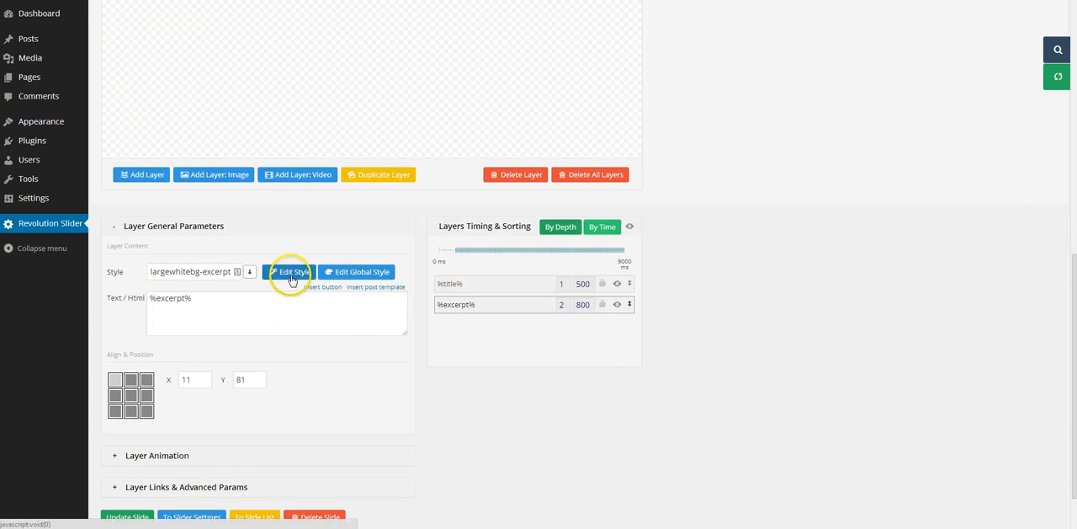
left_click(292, 272)
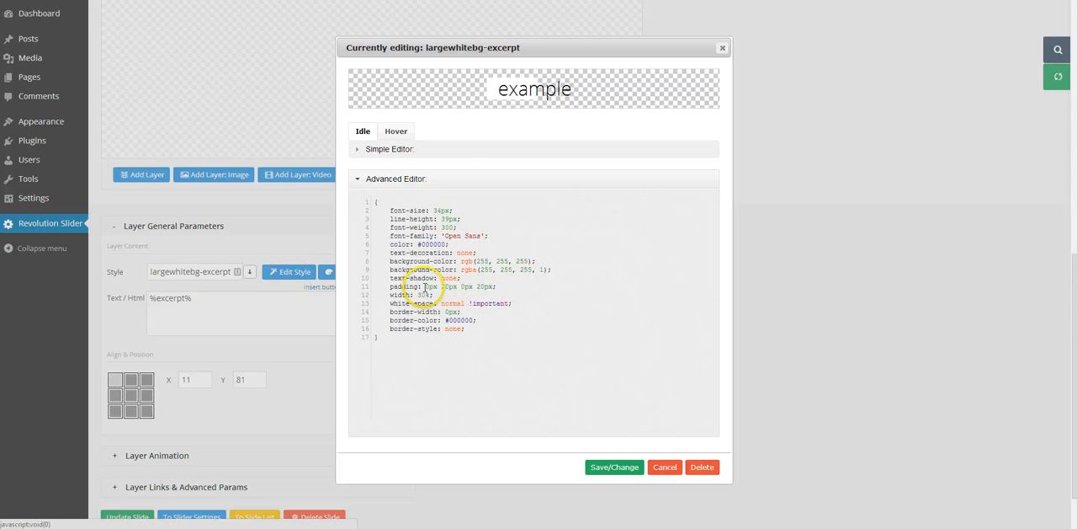
left_click(448, 148)
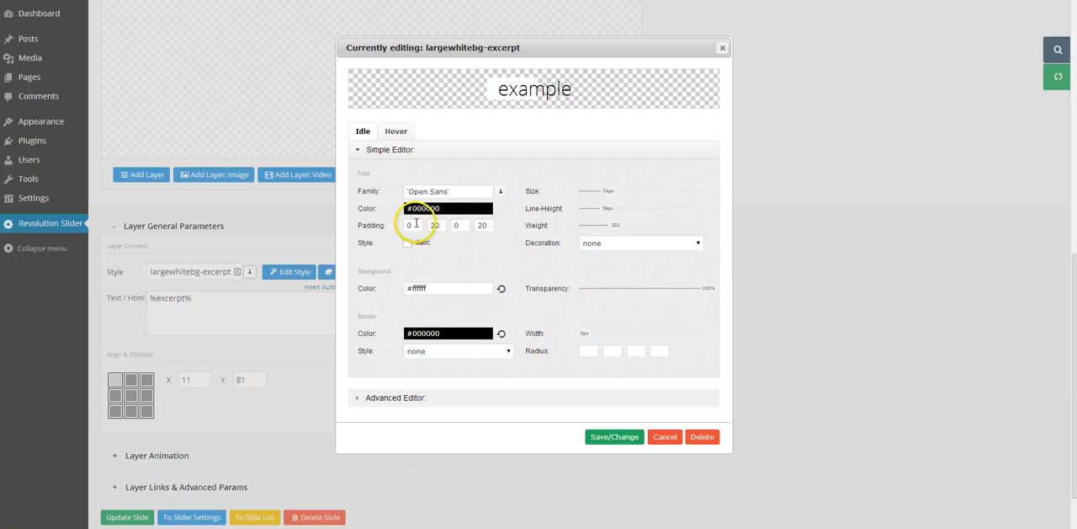
left_click(412, 224)
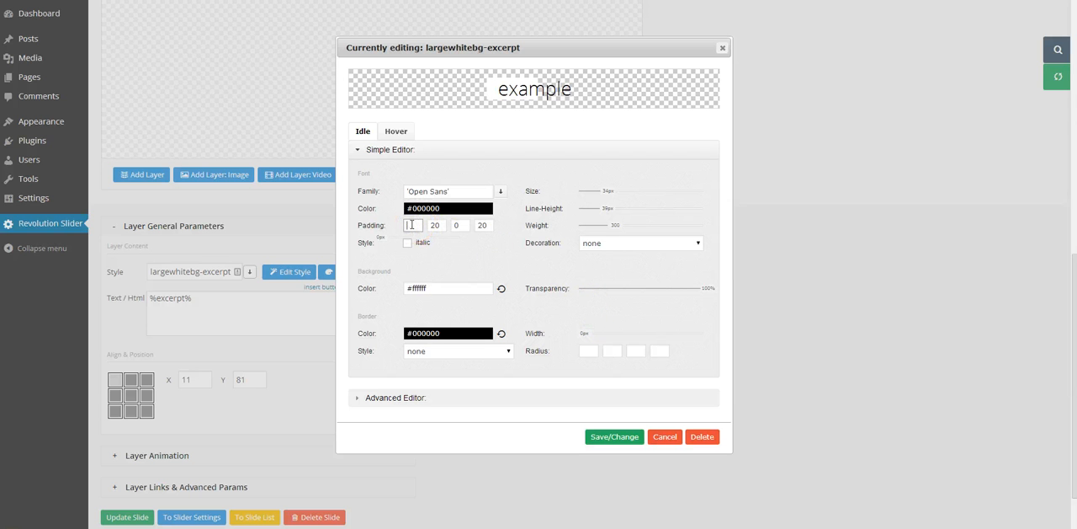
type("15")
key("Tab")
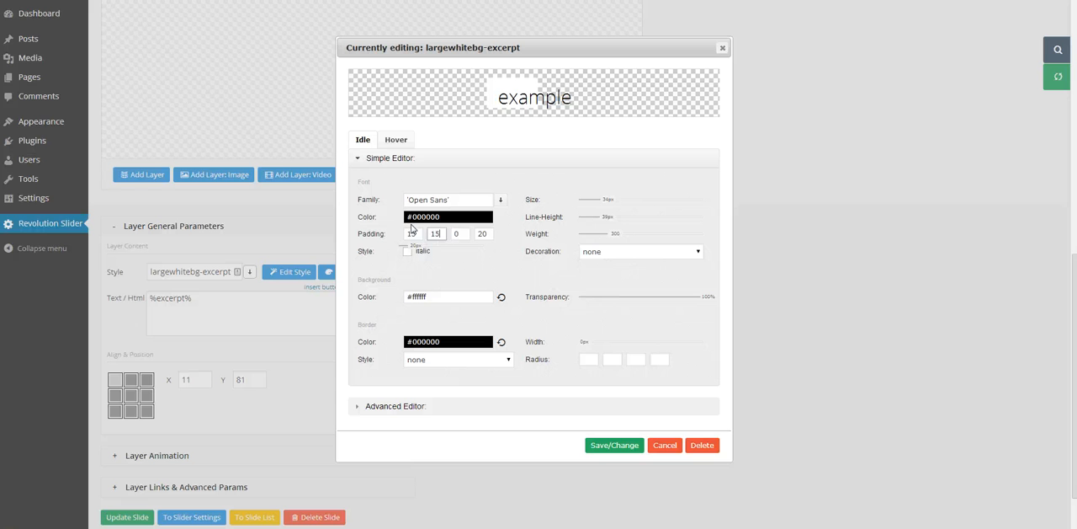
key("Tab")
type("1")
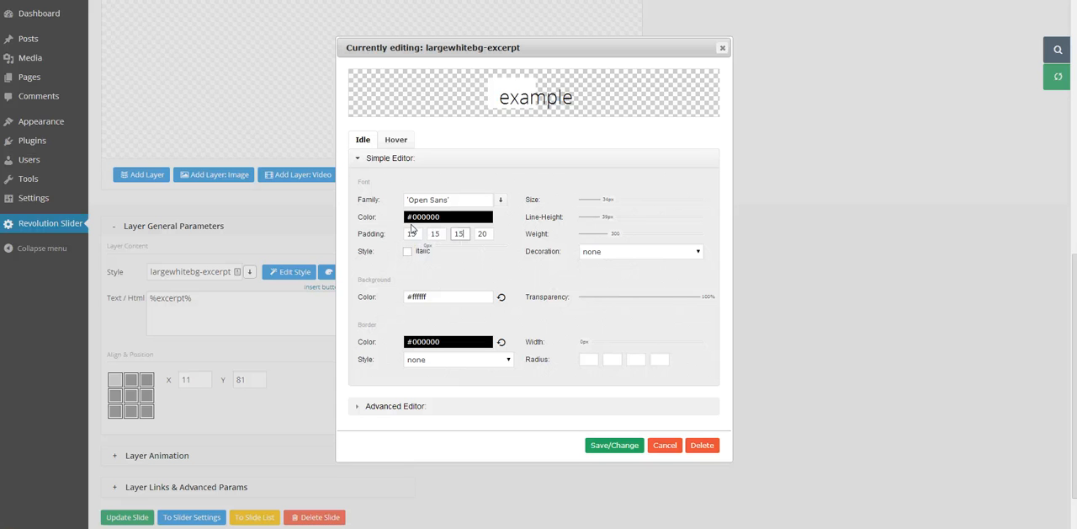
type("15")
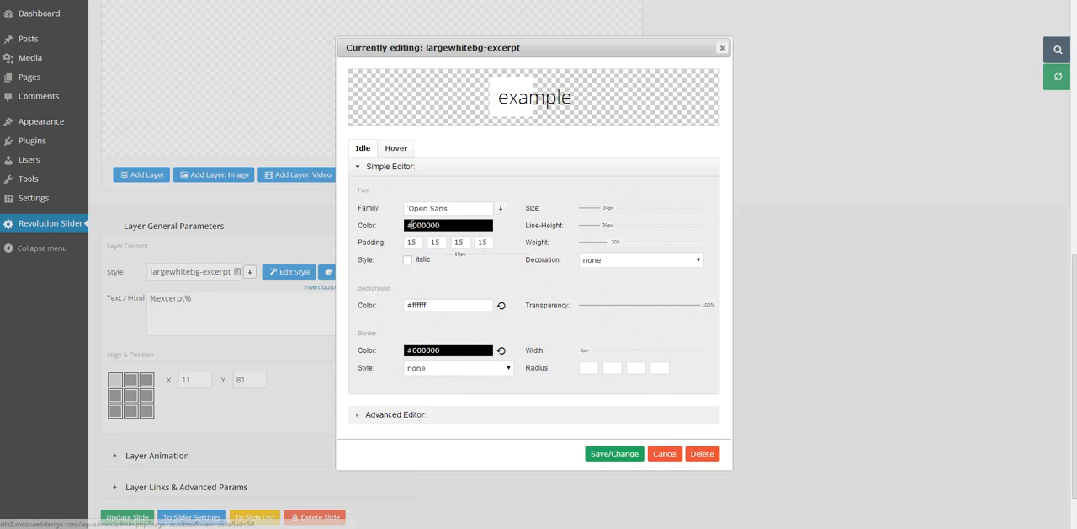
Step: Overwrite the largewhitebg-excerpt class with the new padding and update the slide
left_click(601, 452)
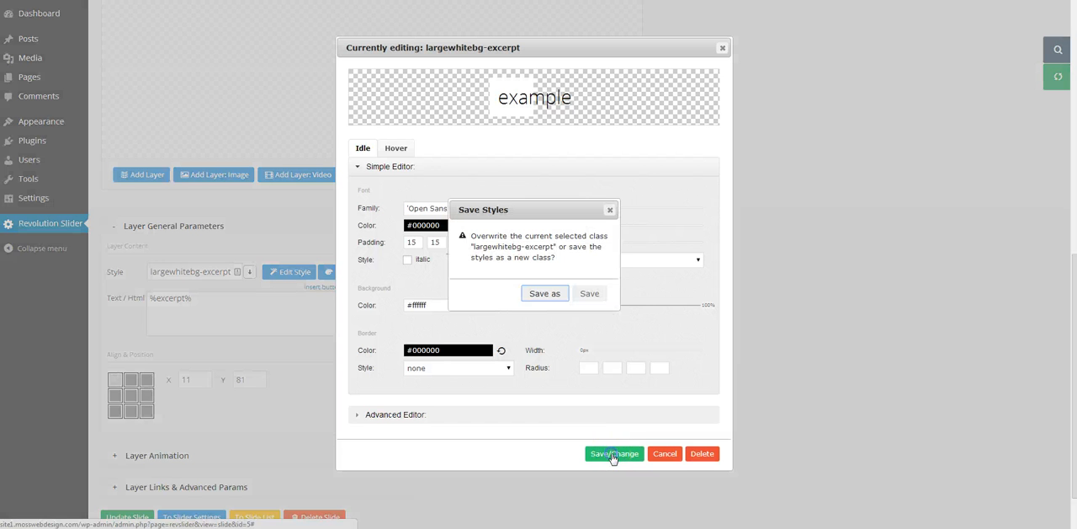
left_click(589, 294)
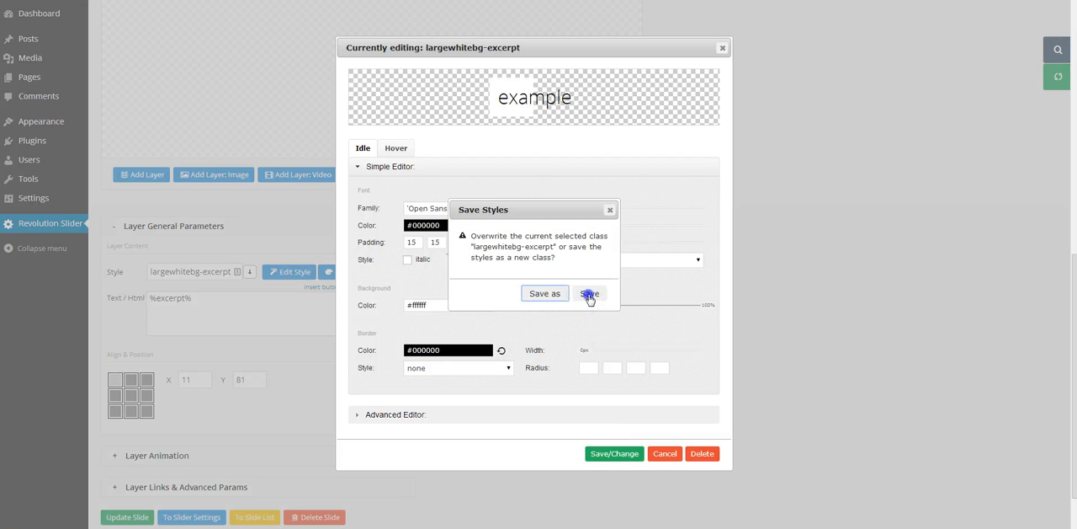
left_click(560, 38)
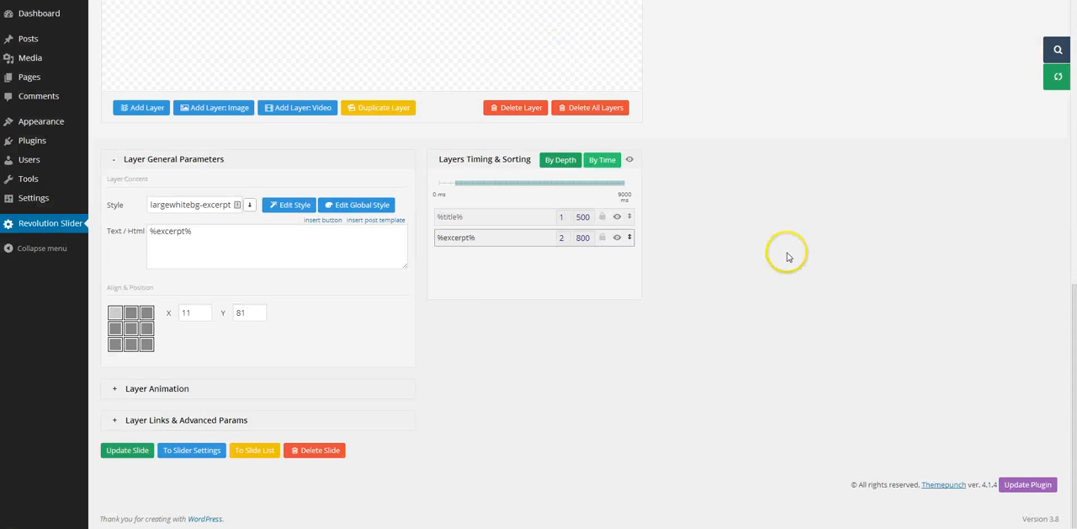
left_click(126, 449)
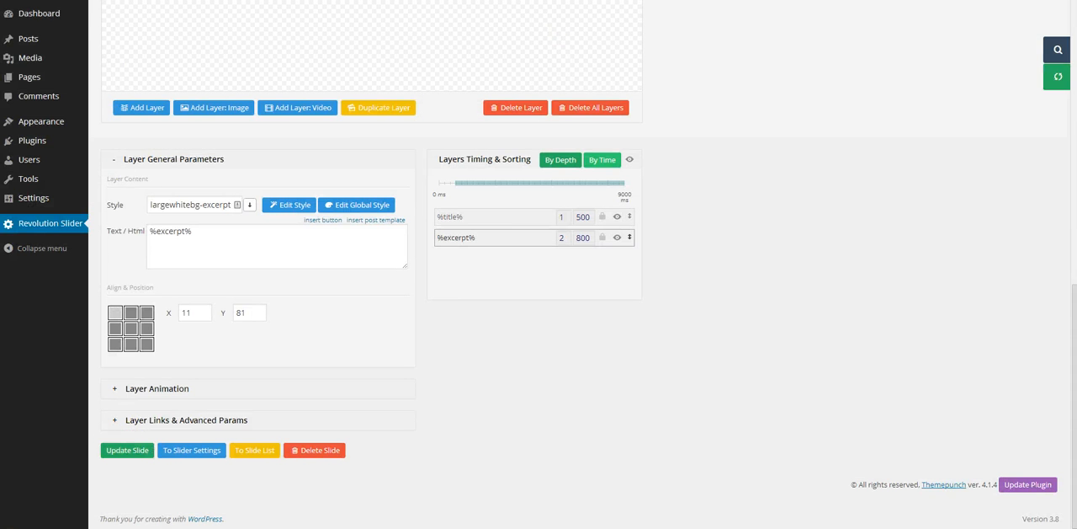
Step: Reload the live Sample Page and check the excerpt's padding and wrapping on the Post 2 slide
left_click(35, 0)
right_click(34, 0)
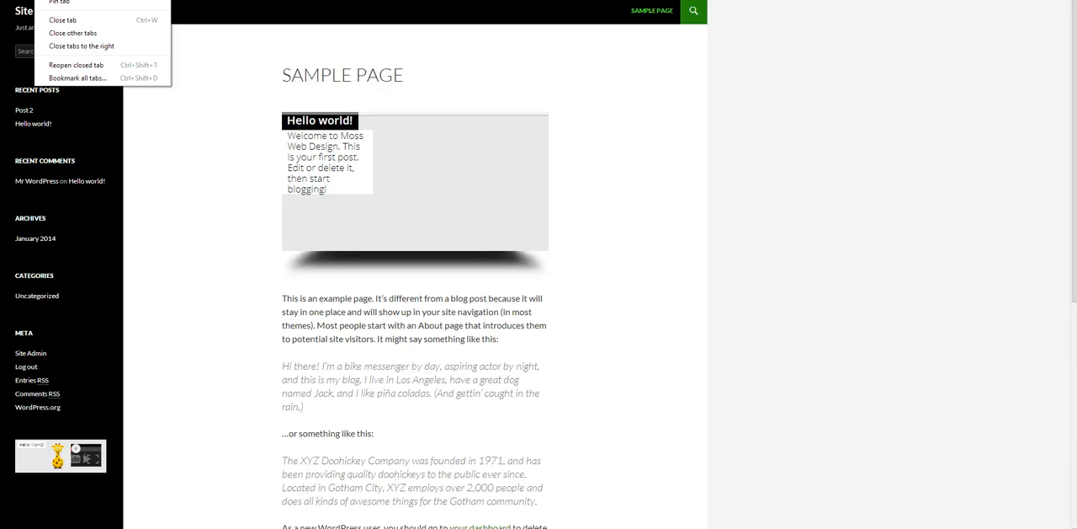
left_click(57, 0)
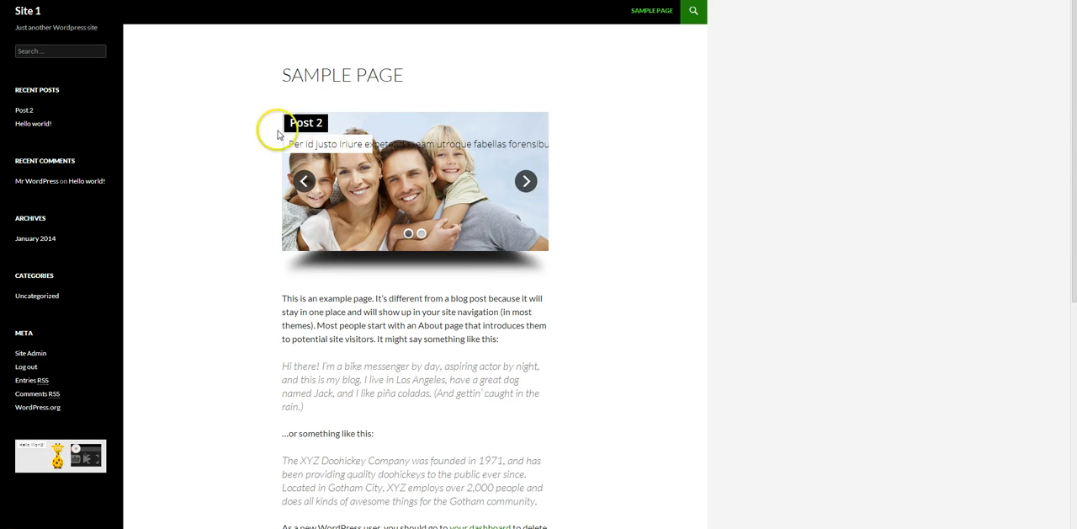
right_click(216, 134)
left_click(267, 168)
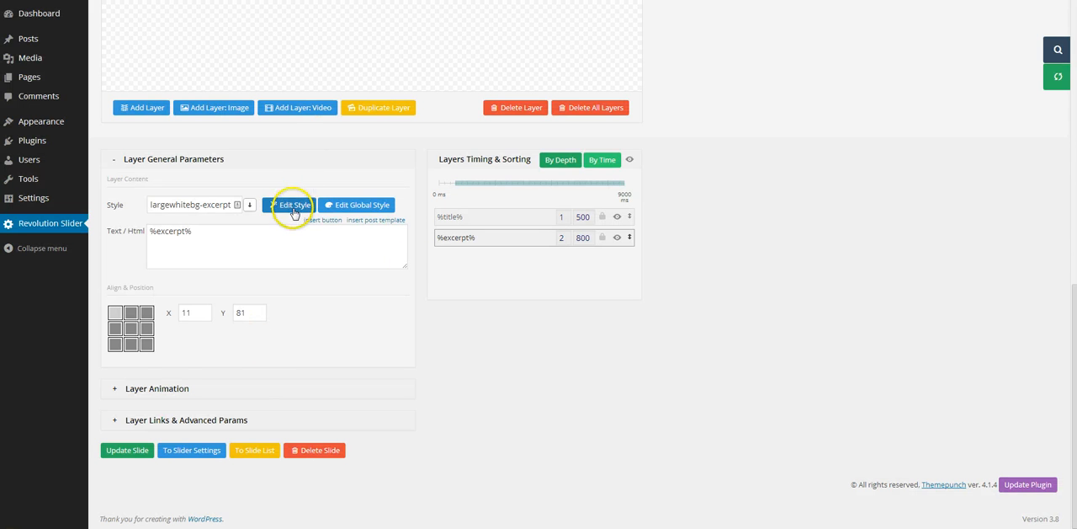
Step: Reopen the largewhitebg-excerpt style in the Advanced Editor and add "white-space: normal !important;" below the width line
left_click(294, 210)
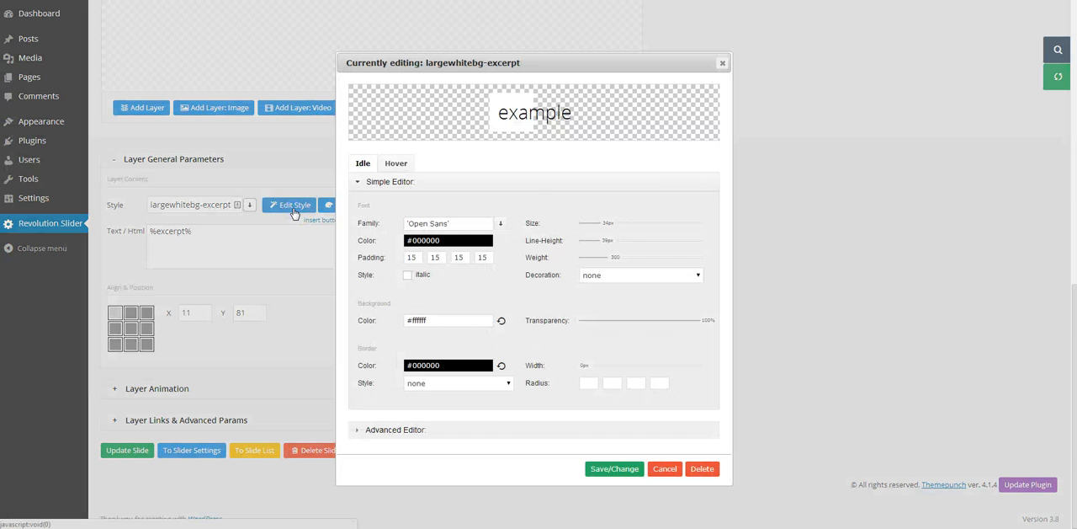
left_click(513, 438)
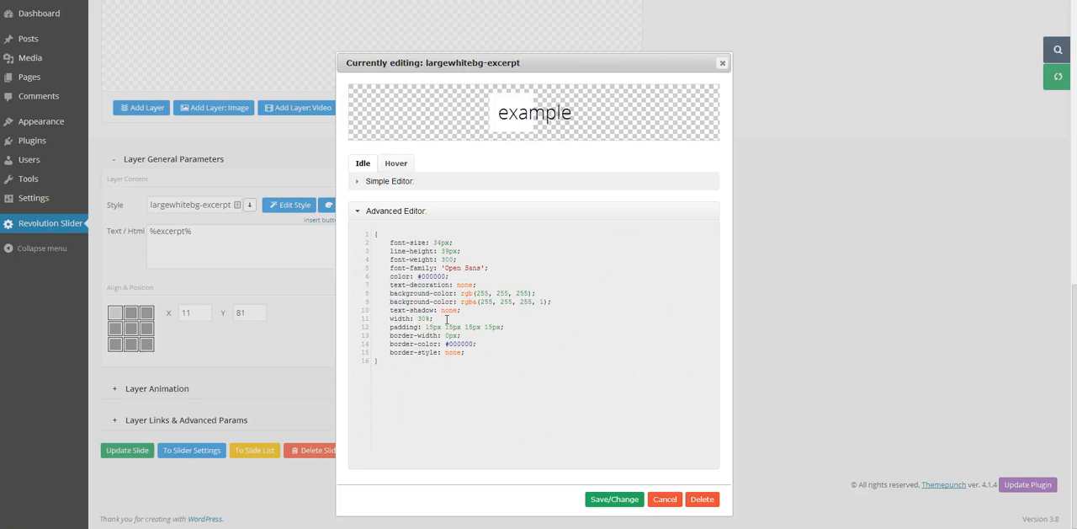
key("Return")
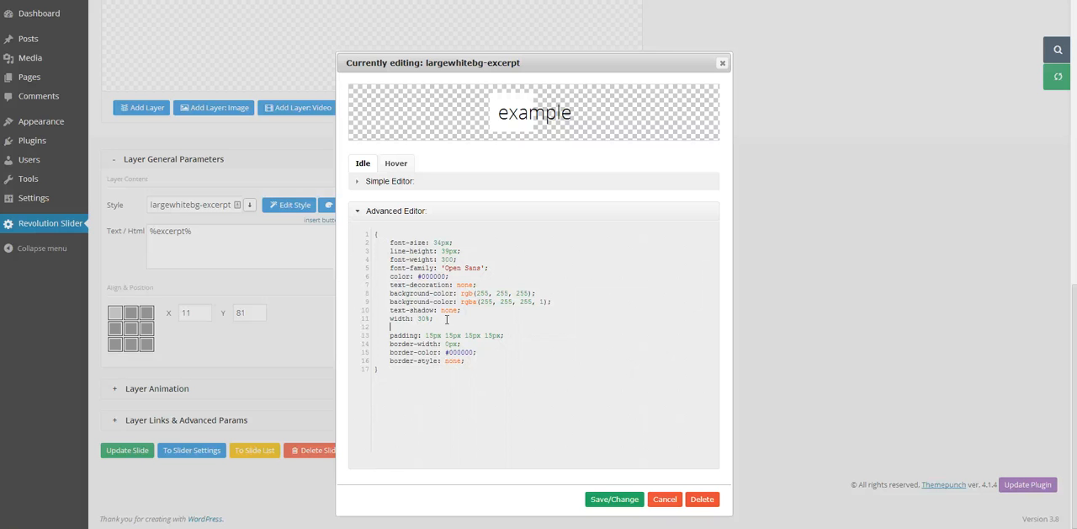
type("white-space: normal !impro")
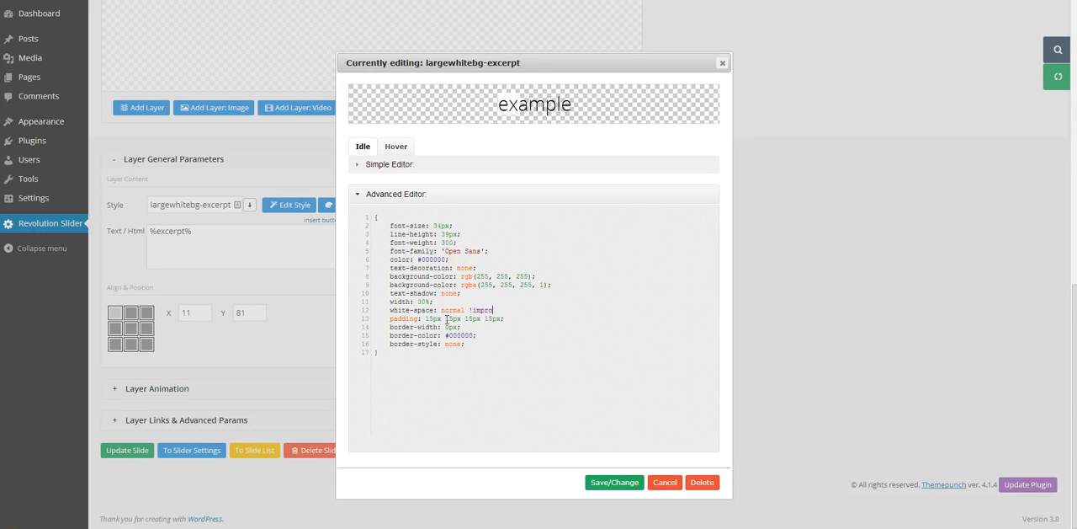
key("BackSpace")
key("BackSpace")
type("ortant;")
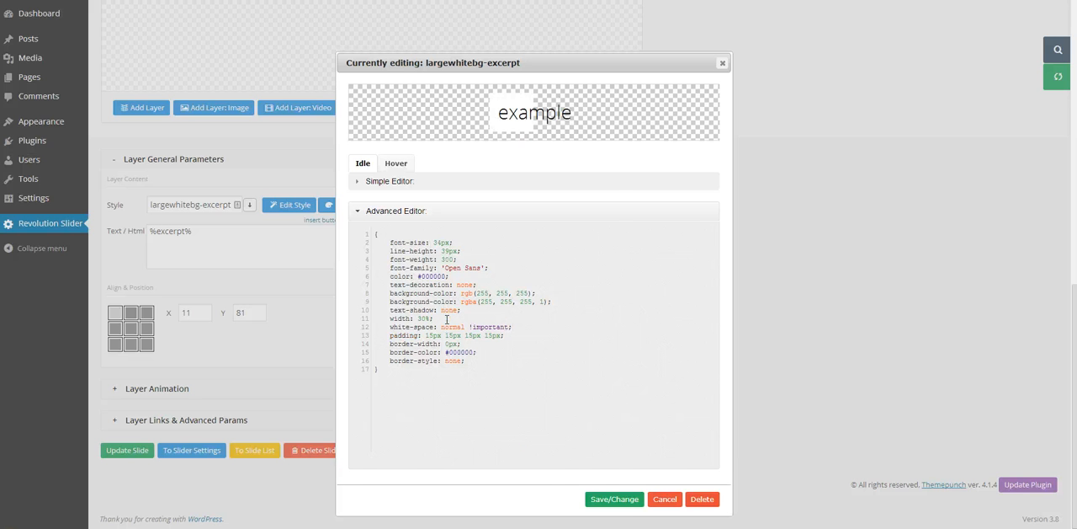
Step: Overwrite the largewhitebg-excerpt class with the normal white-space rule and update the slide
left_click(620, 499)
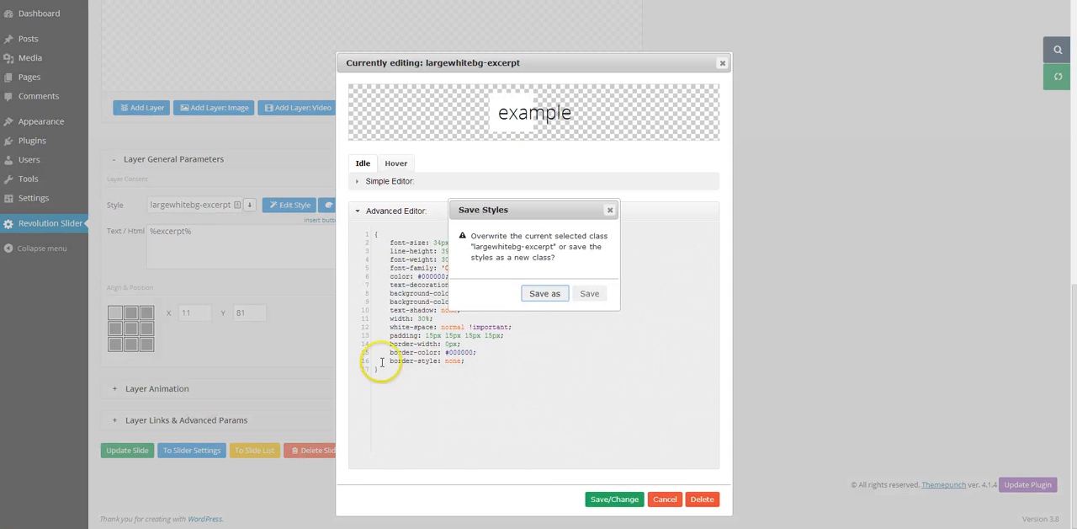
left_click(589, 293)
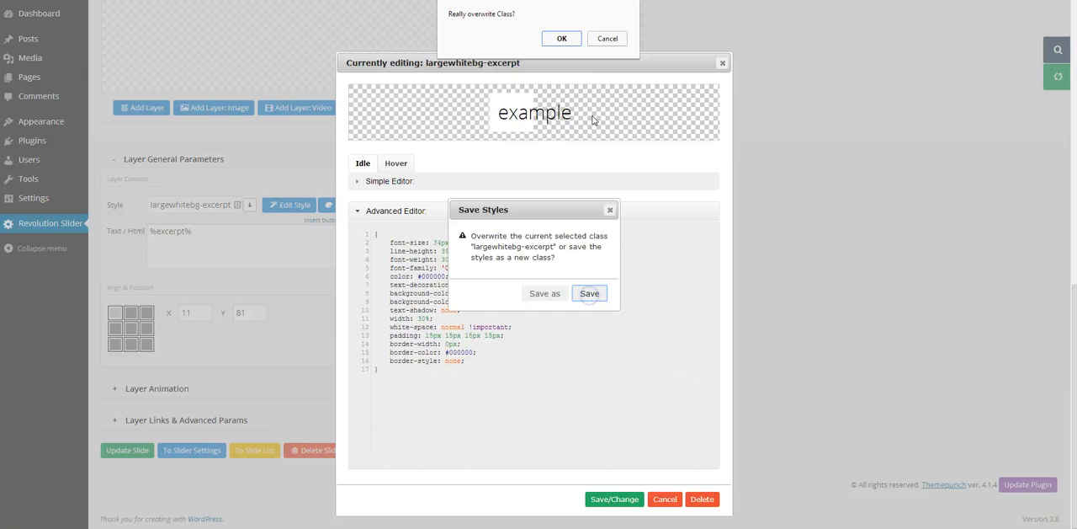
left_click(562, 38)
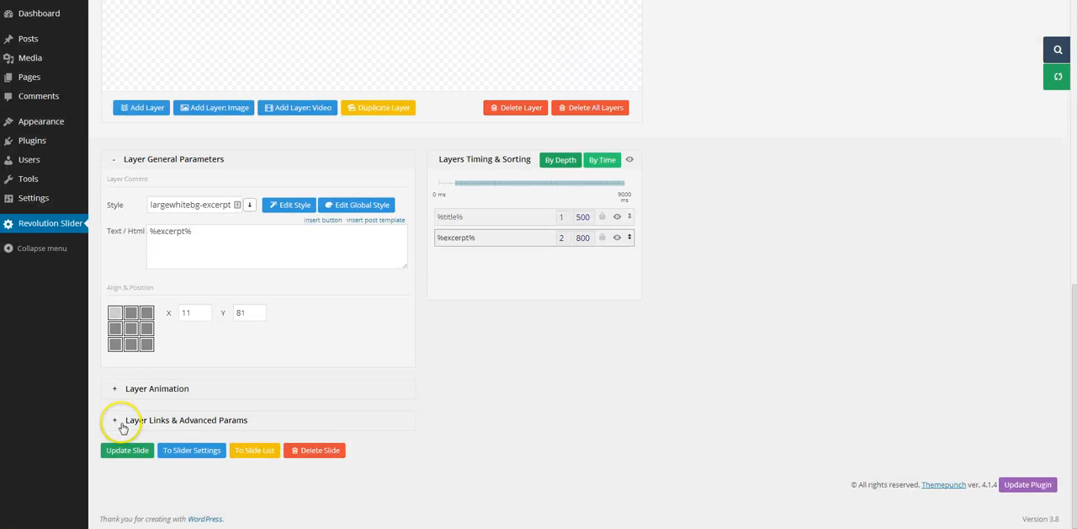
left_click(130, 452)
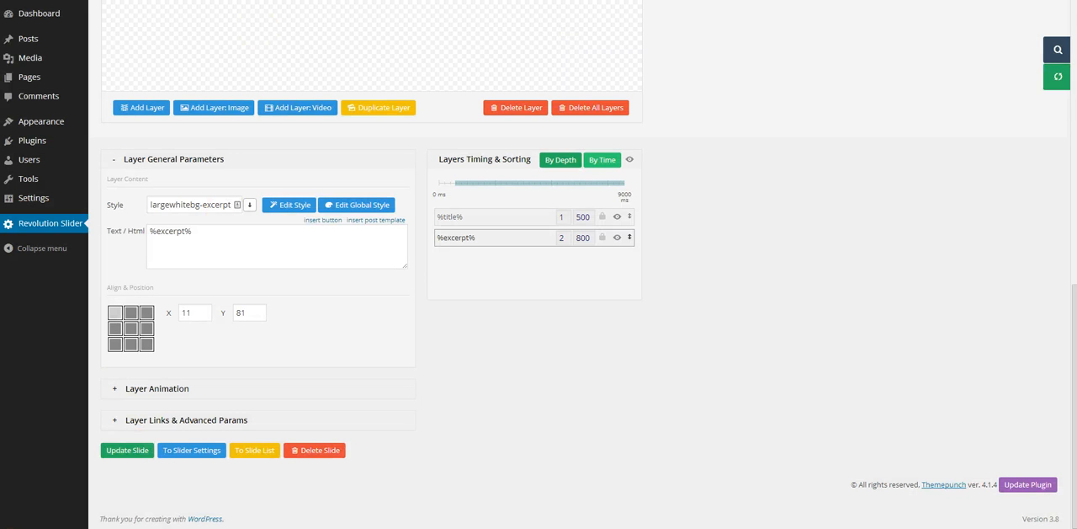
Step: Reload the live Sample Page and check how the excerpt text wraps within its box on the Post 2 slide
left_click(59, 0)
right_click(59, 0)
left_click(87, 0)
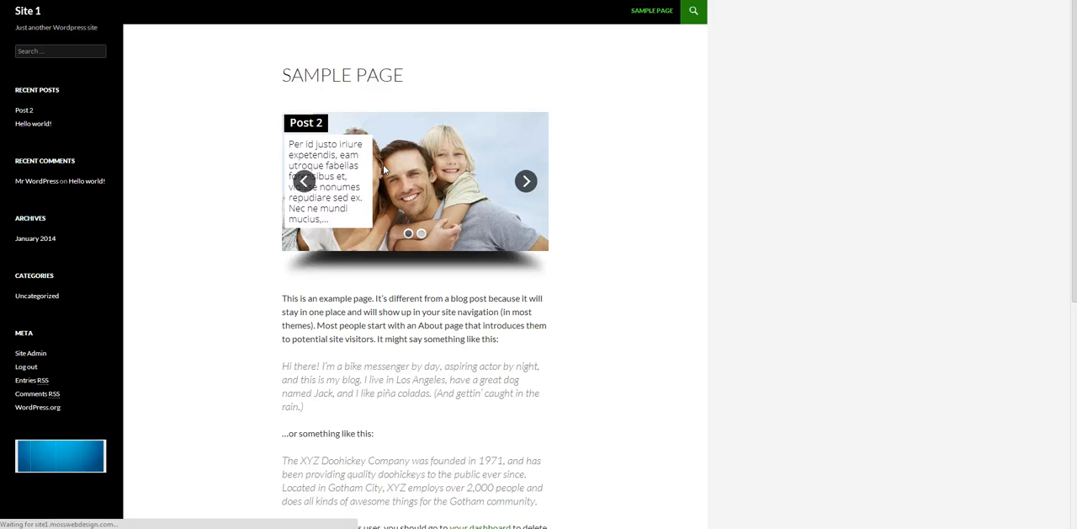
left_click(313, 207)
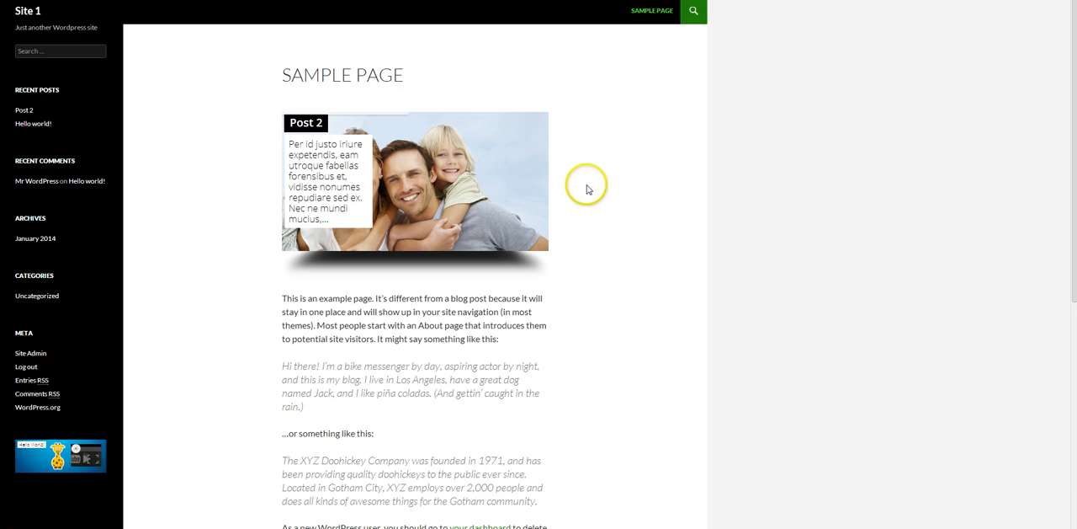
mouse_move(471, 157)
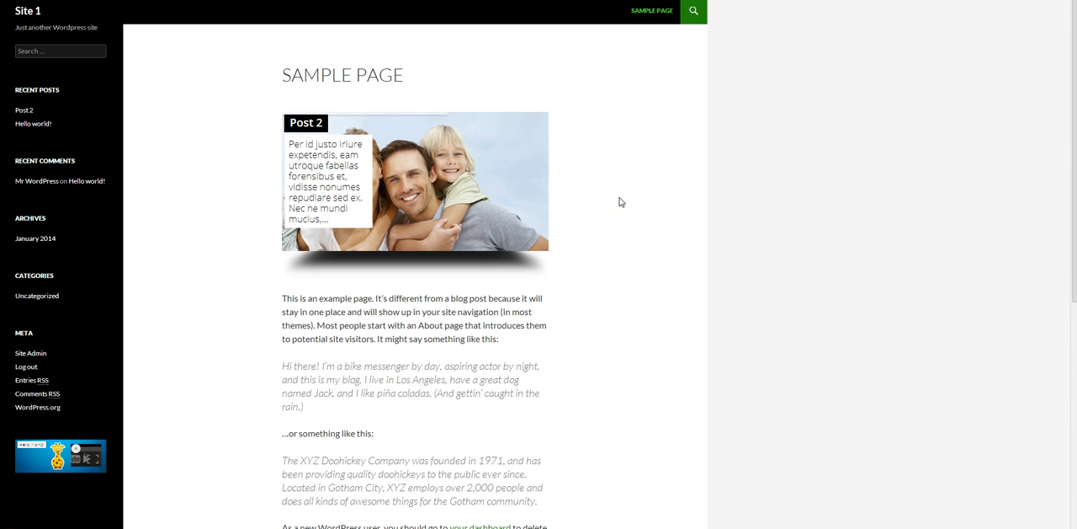
mouse_move(349, 185)
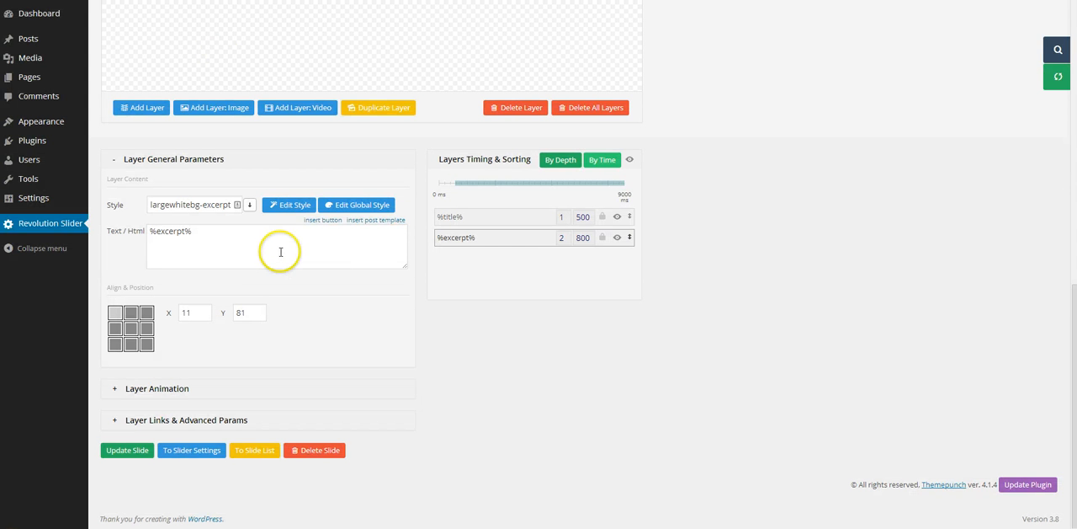
Step: Review the post template placeholders available for the excerpt layer, inserting none of them
left_click(373, 224)
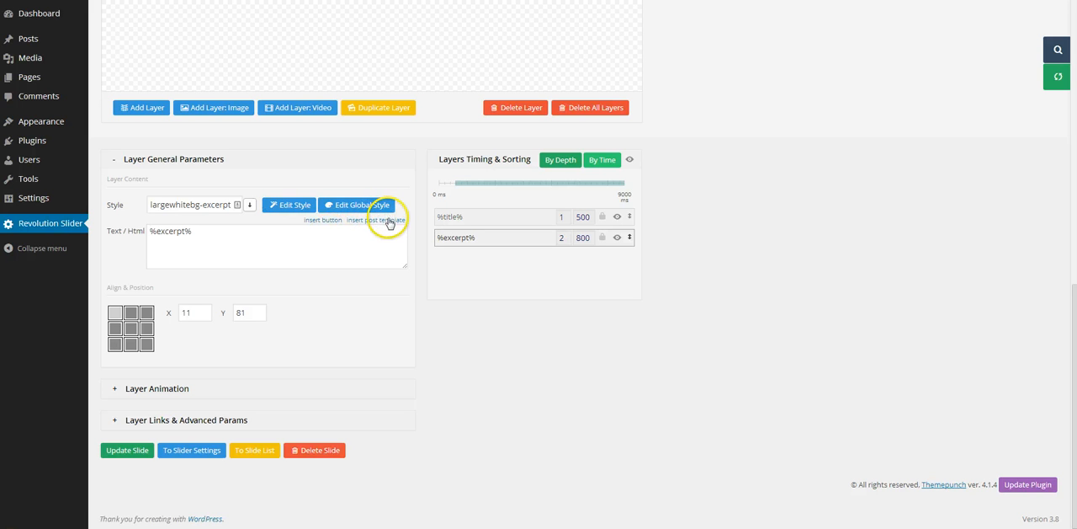
left_click(387, 223)
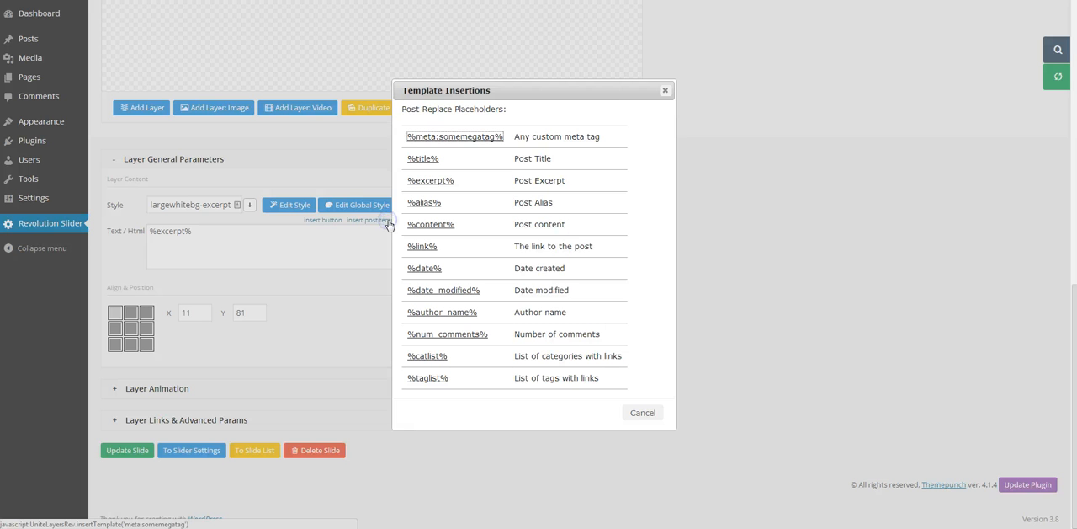
left_click(665, 91)
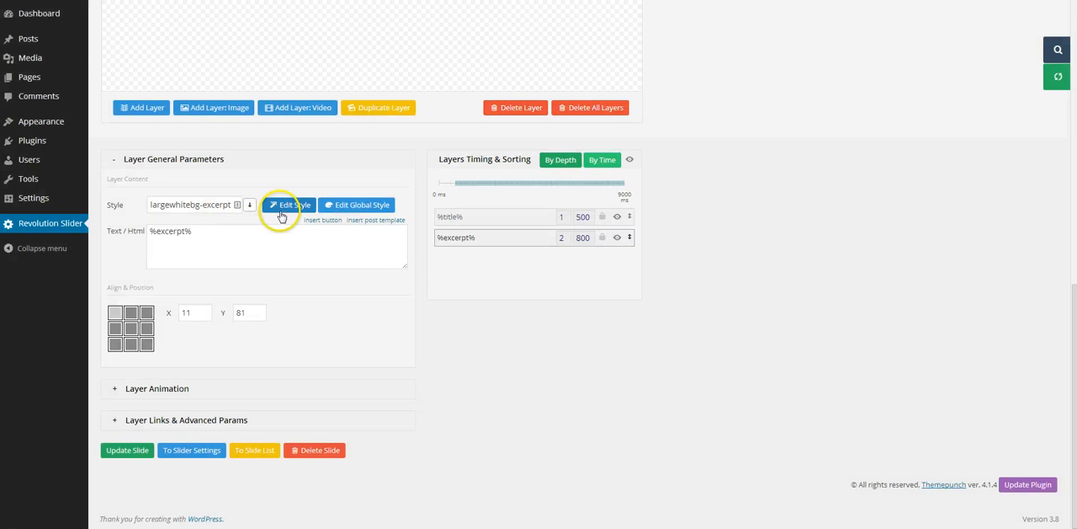
Step: Set the width in the excerpt's style code to 90% and overwrite the largewhitebg-excerpt class
left_click(282, 210)
left_click(426, 305)
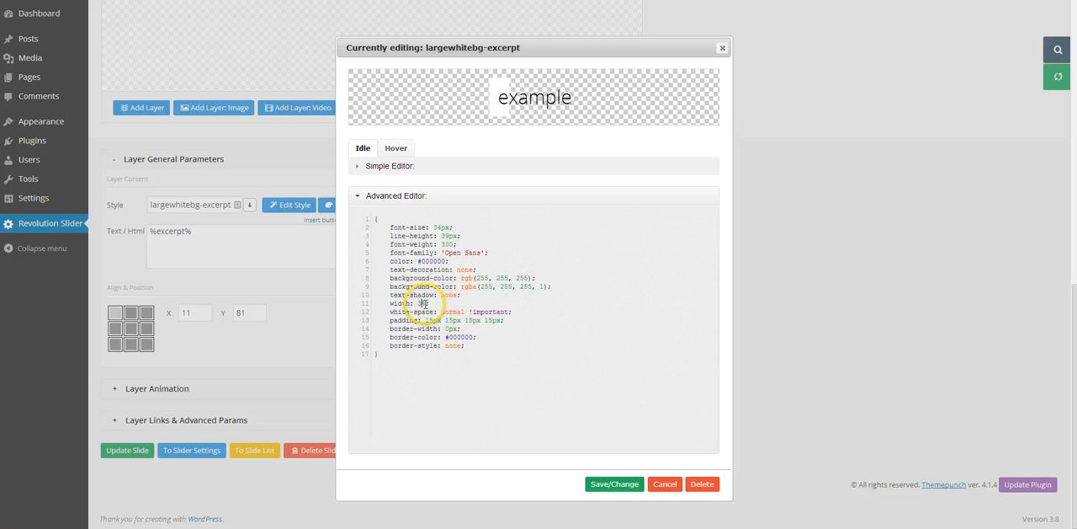
key("BackSpace")
type("90")
left_click(617, 484)
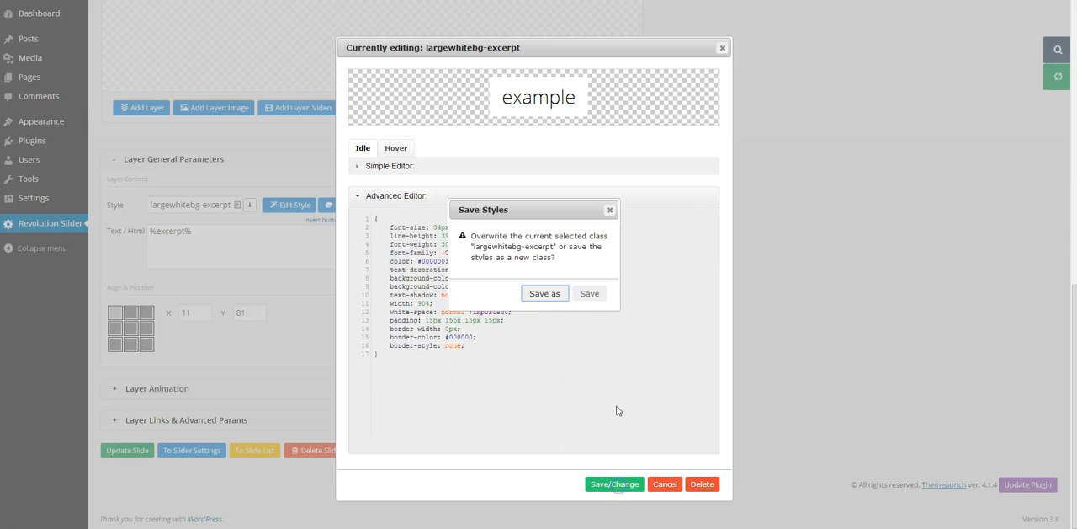
left_click(589, 294)
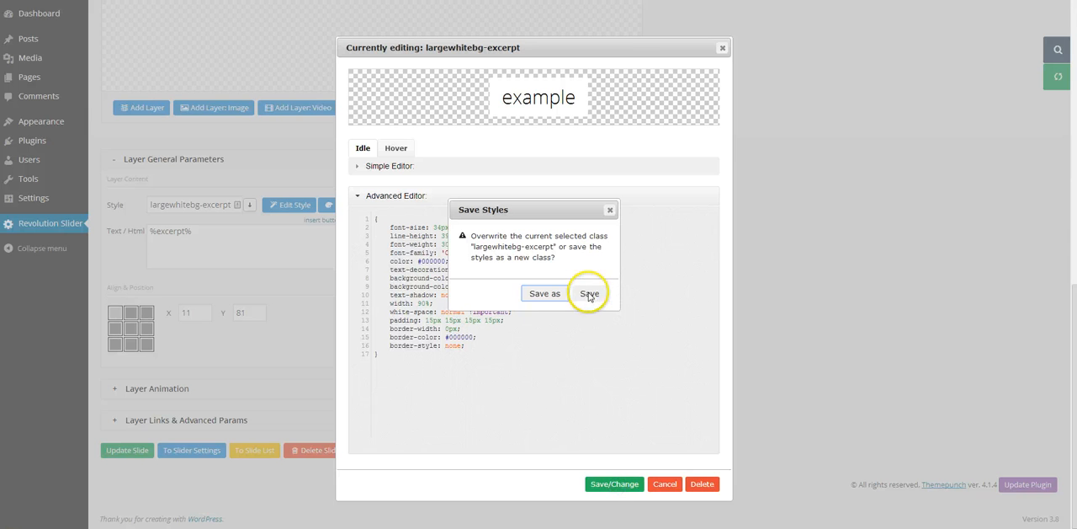
left_click(560, 41)
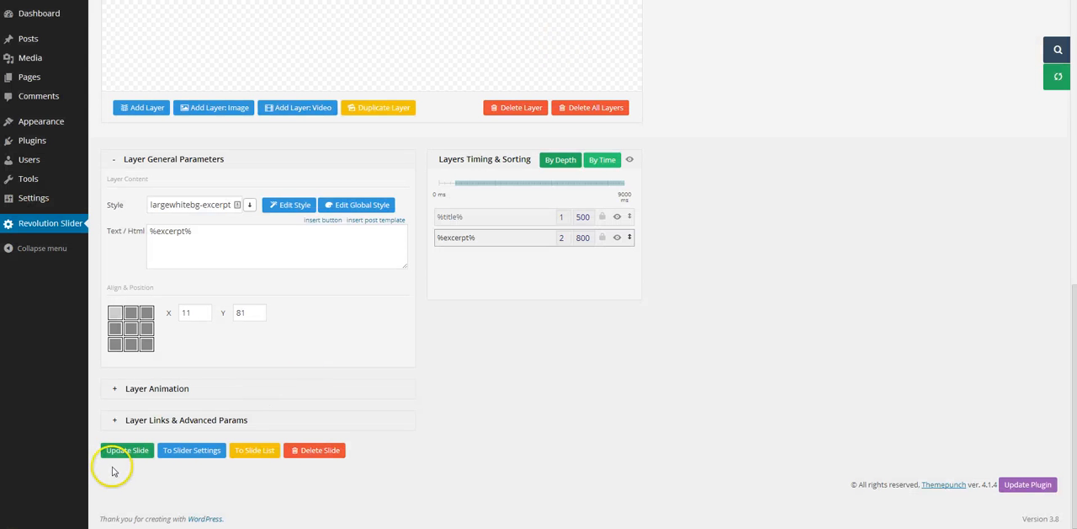
Step: Update the slide and reload the live Sample Page to check the wider excerpt box
left_click(125, 451)
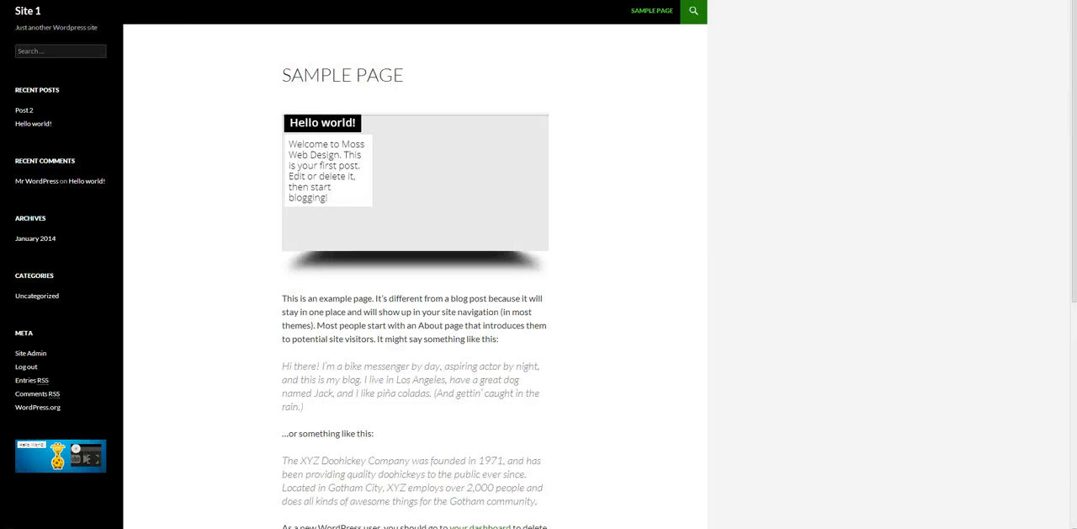
right_click(46, 0)
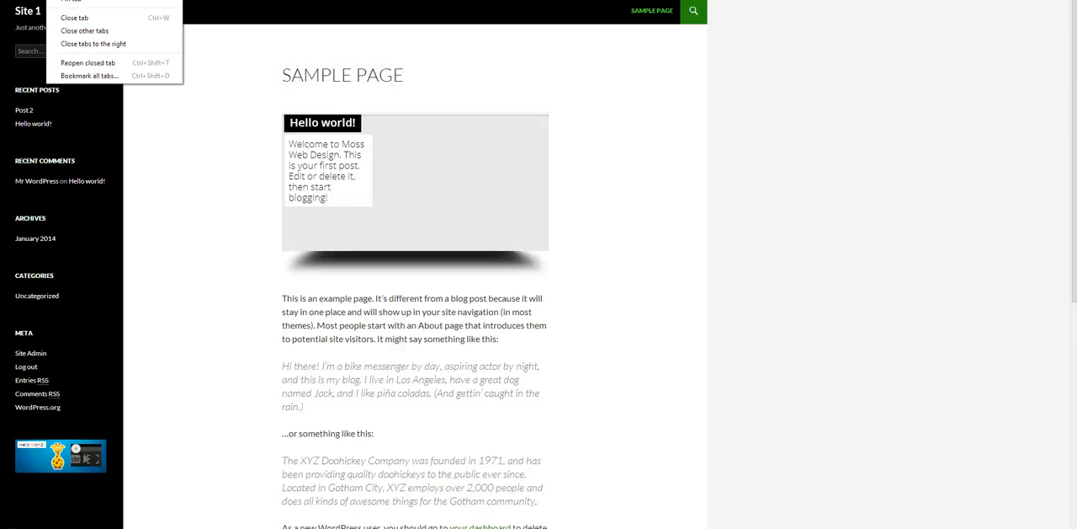
left_click(76, 0)
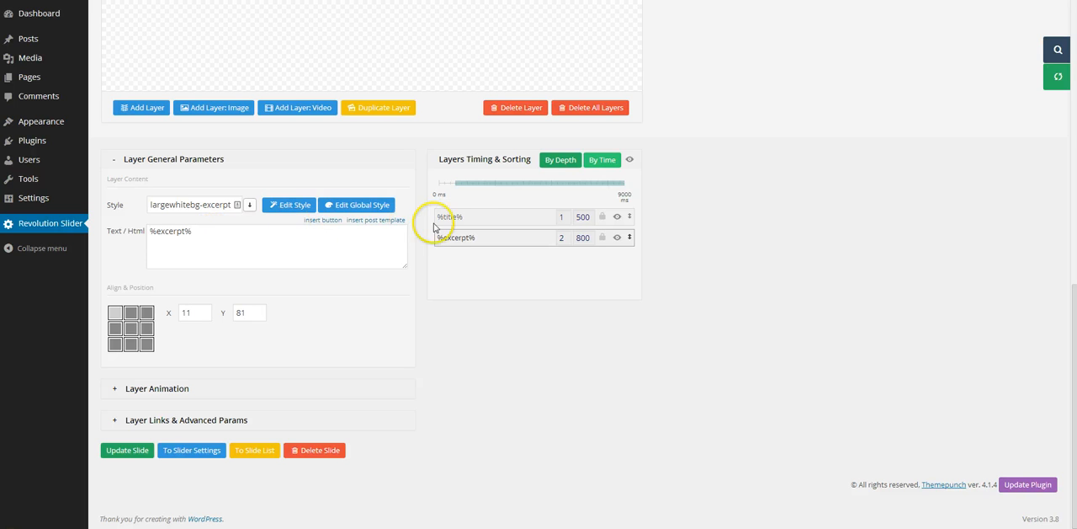
Step: Select the %title% layer and add the opening link code <a href=" before the title placeholder in its text
left_click(462, 216)
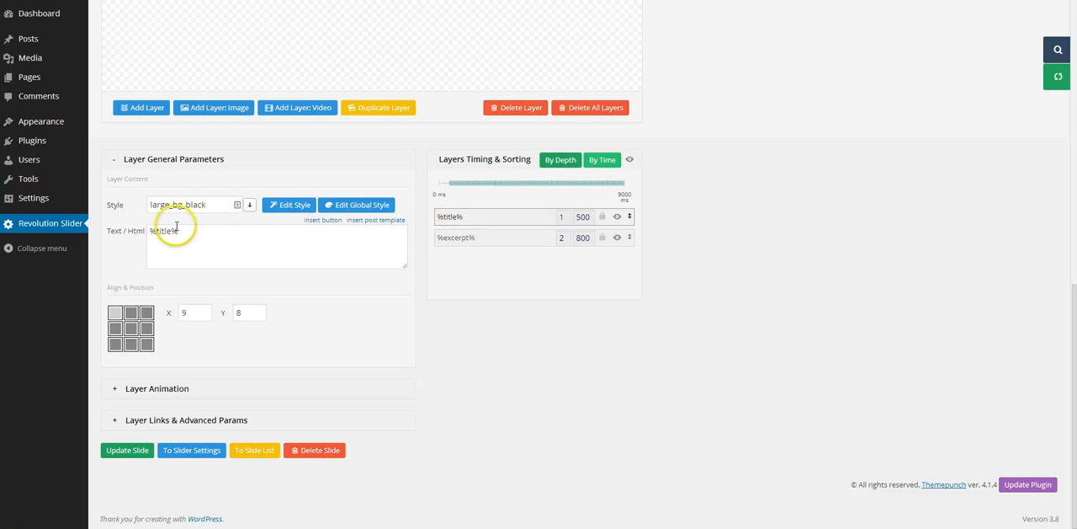
left_click(151, 232)
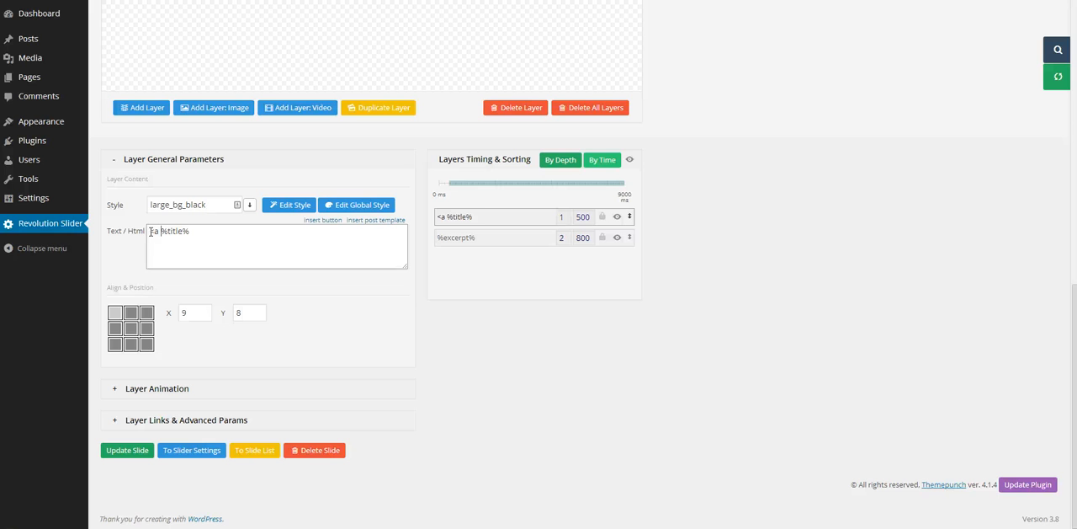
type("f=")
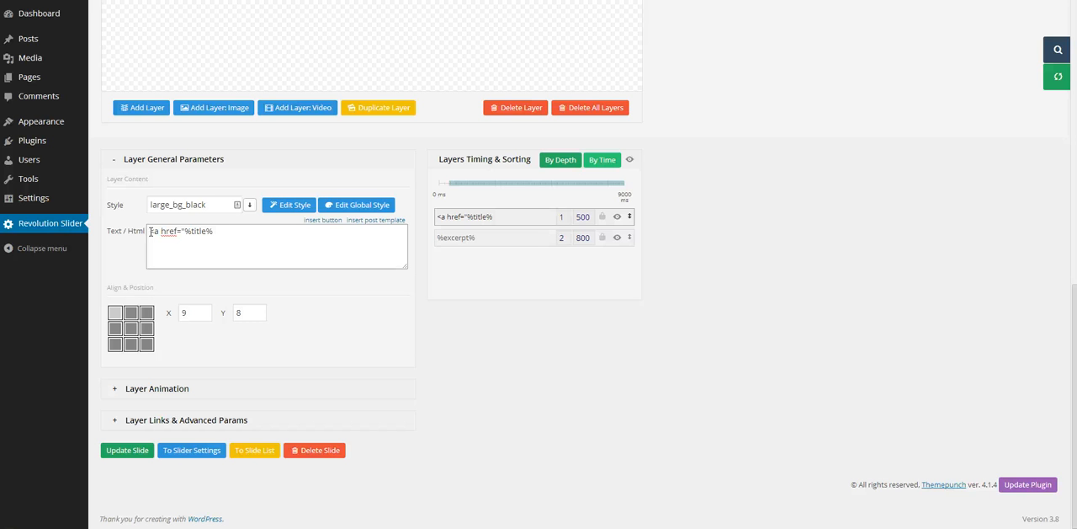
Step: Insert the %link% post placeholder and move it directly after href=" so that it precedes %title%
left_click(372, 220)
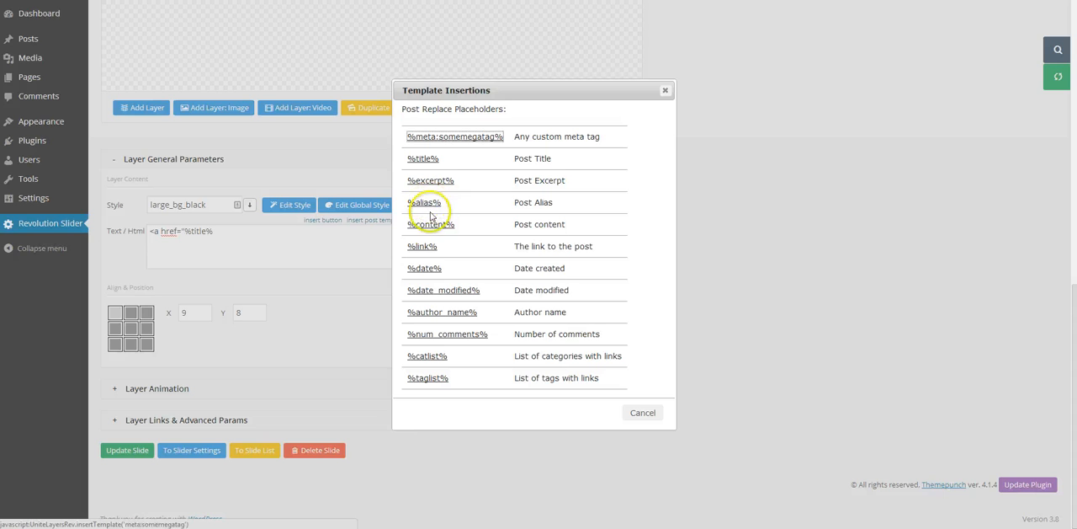
left_click(423, 246)
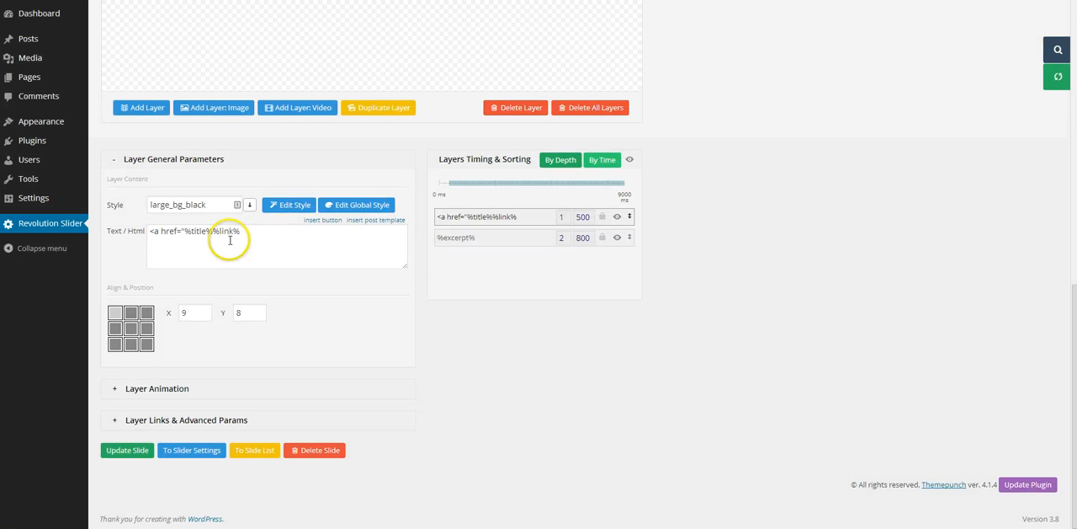
left_click_drag(240, 232, 217, 231)
key("ctrl+c")
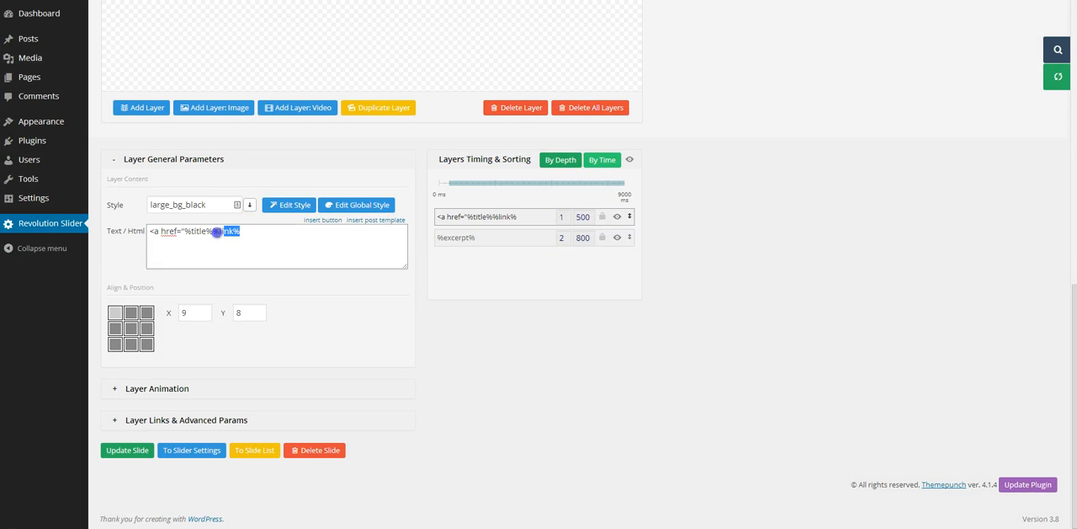
key("BackSpace")
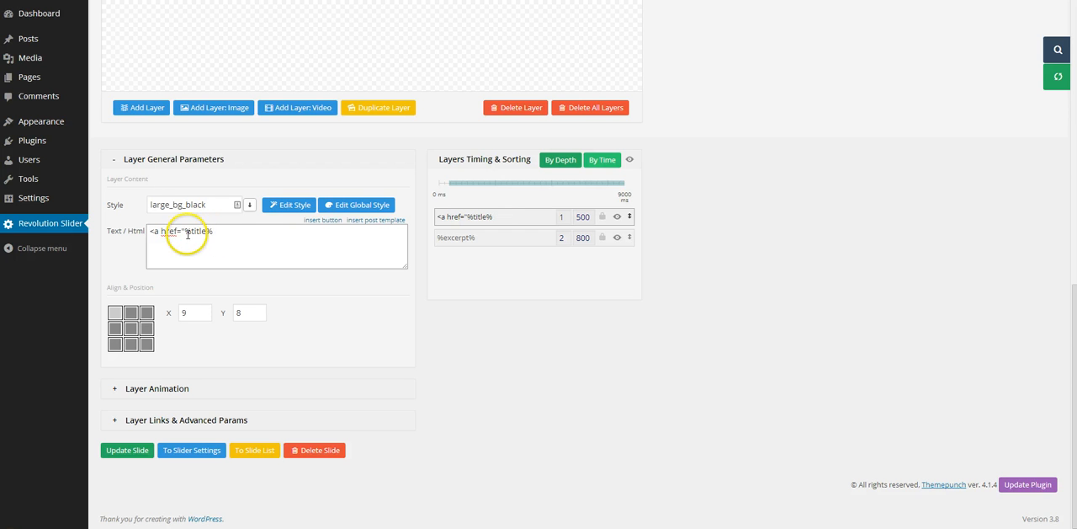
left_click(184, 232)
key("ctrl+v")
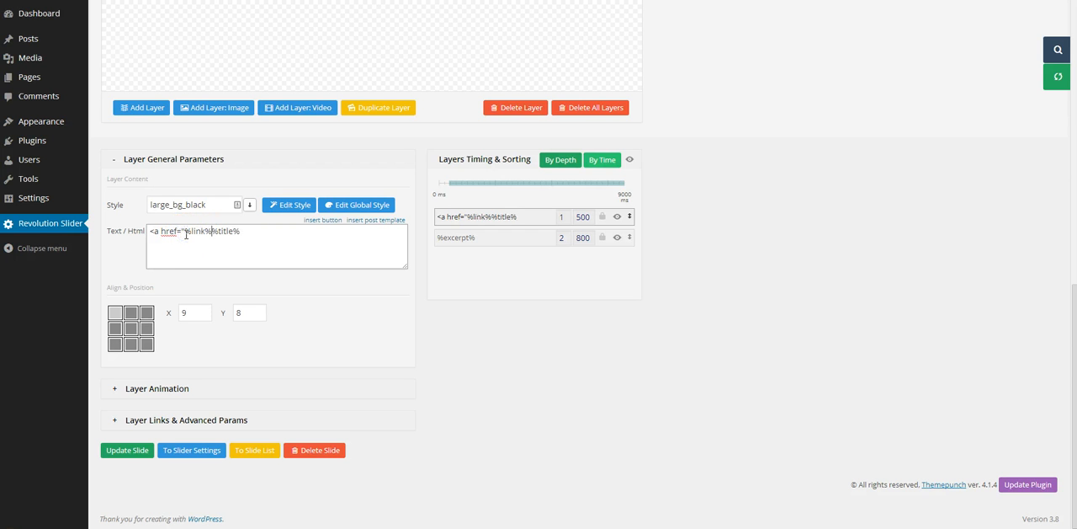
Step: Complete the title layer's code as <a href="%link%">%title%</a> and update the slide
type("\">")
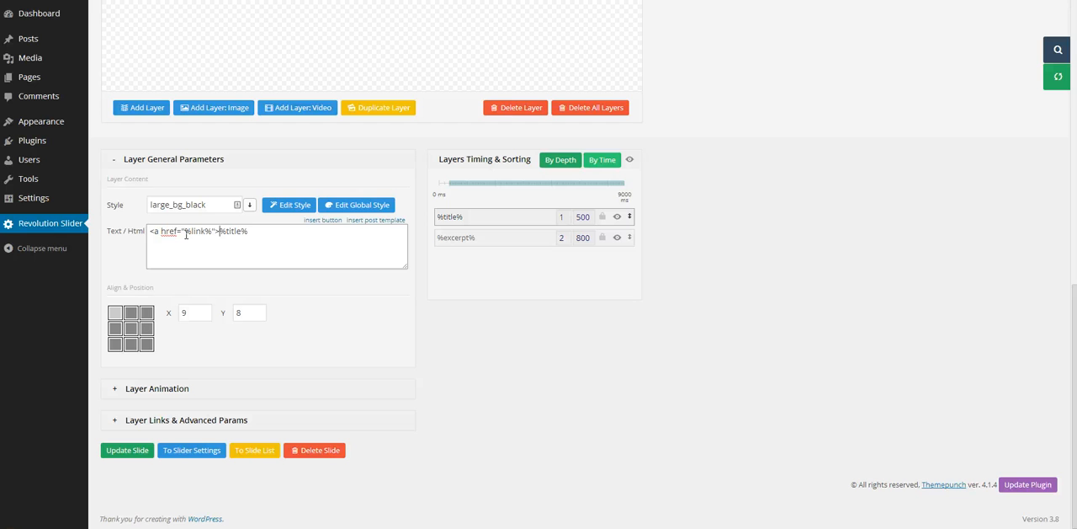
left_click(265, 229)
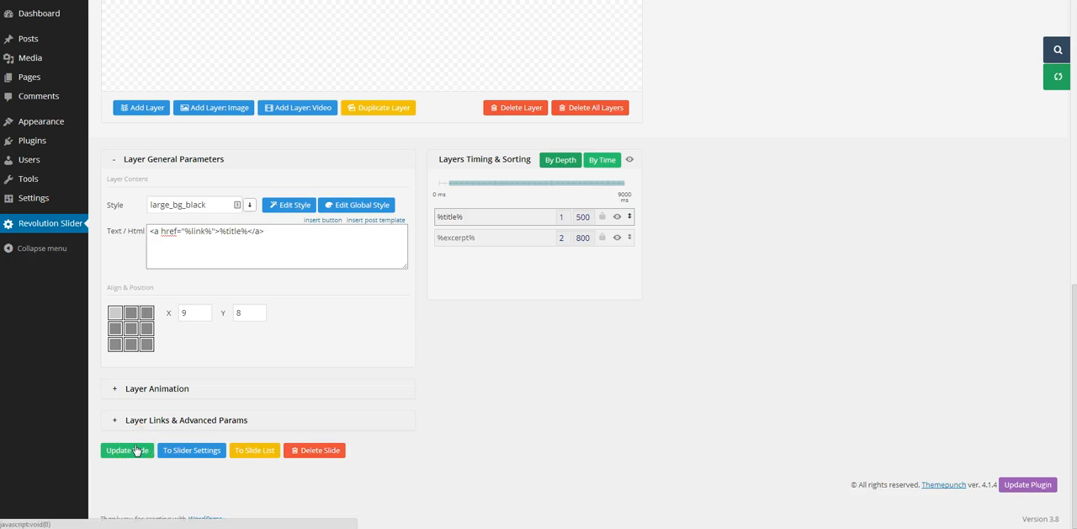
left_click(128, 450)
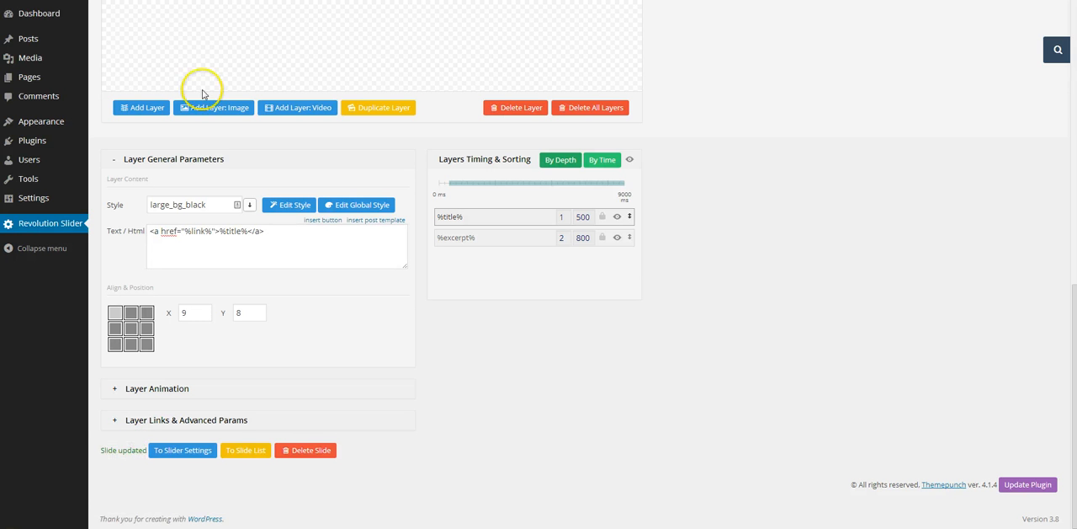
Step: Reload the live Sample Page to check the slider with its linked post titles
left_click(55, 0)
right_click(56, 0)
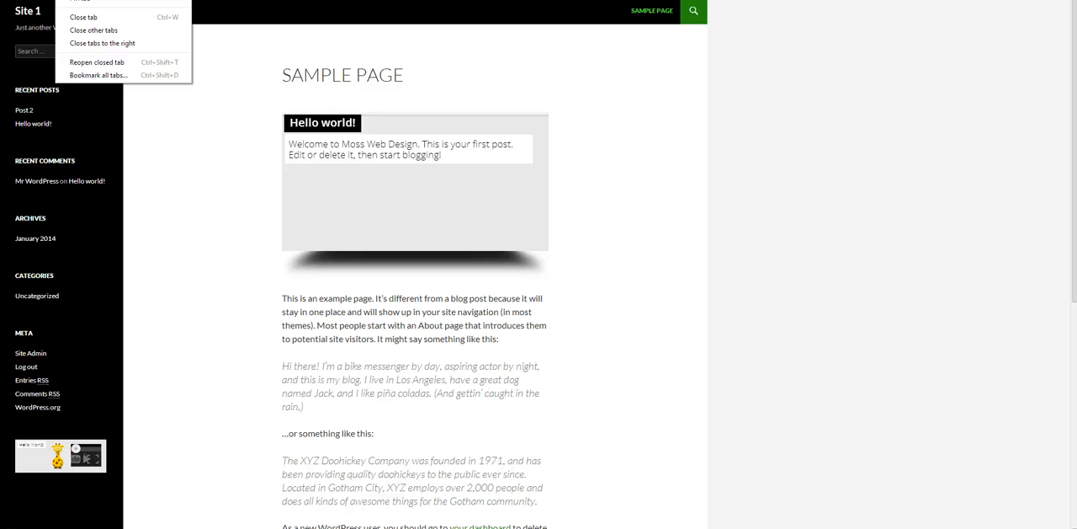
left_click(83, 0)
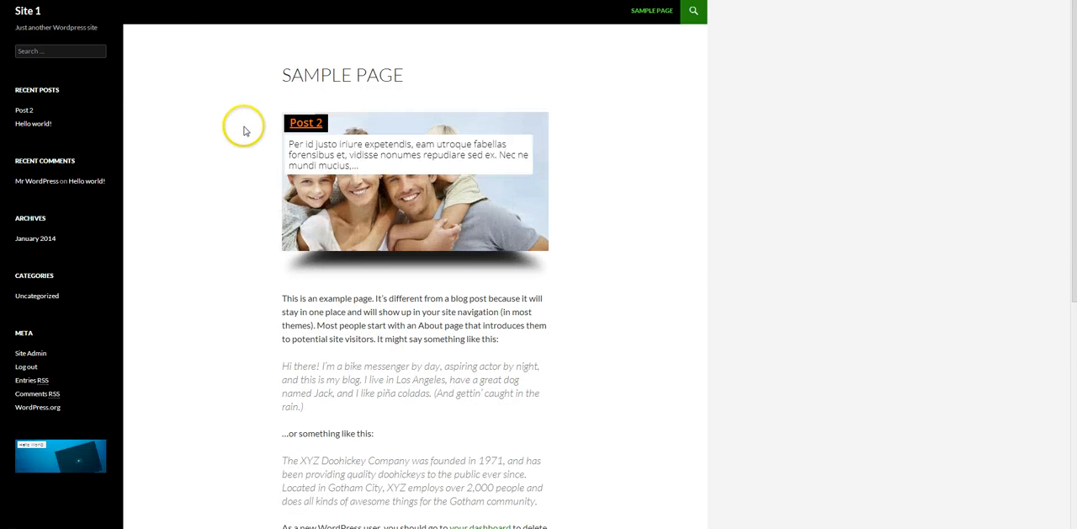
Step: Test the Post 2 title link in the slider by opening its post, and return to the Sample Page
left_click(313, 126)
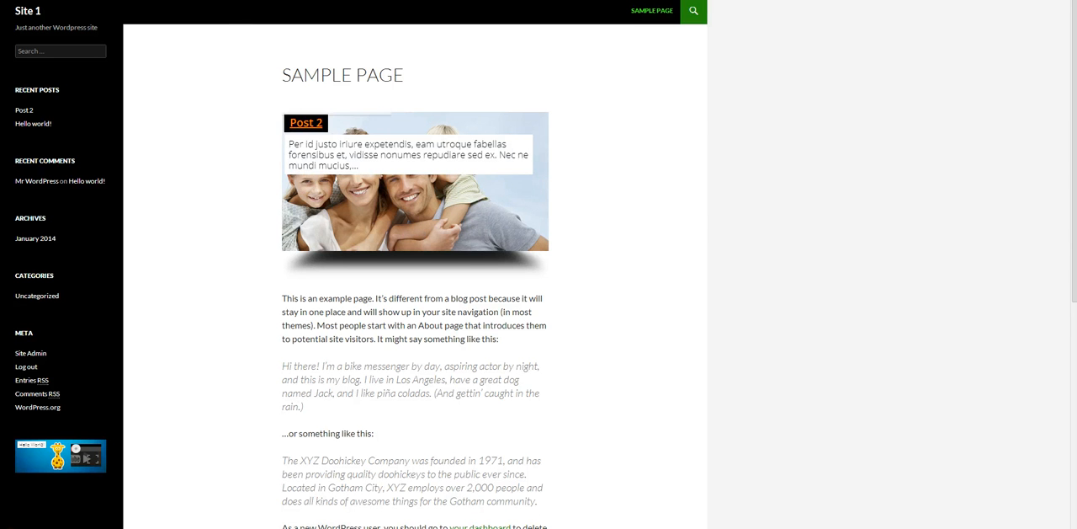
left_click(310, 126)
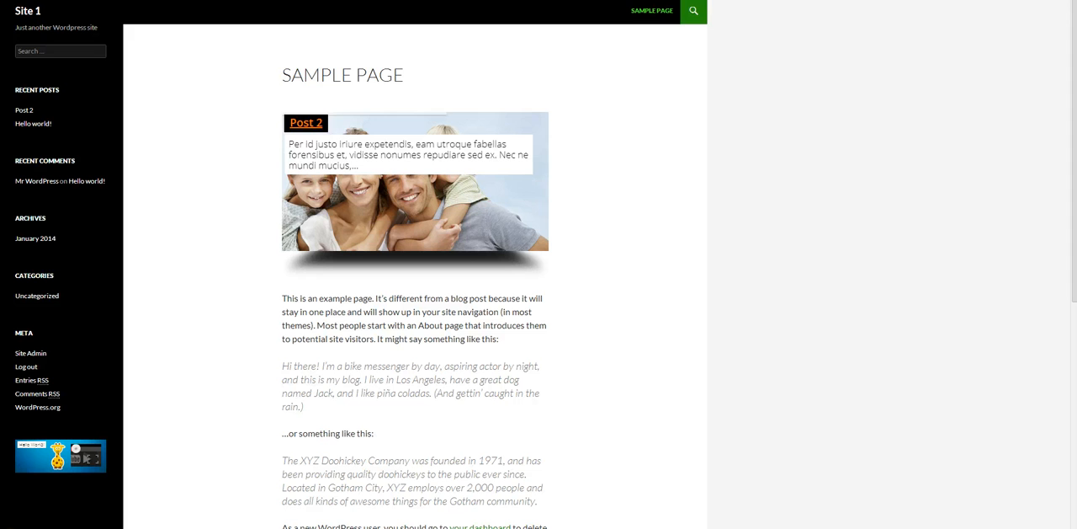
left_click(319, 124)
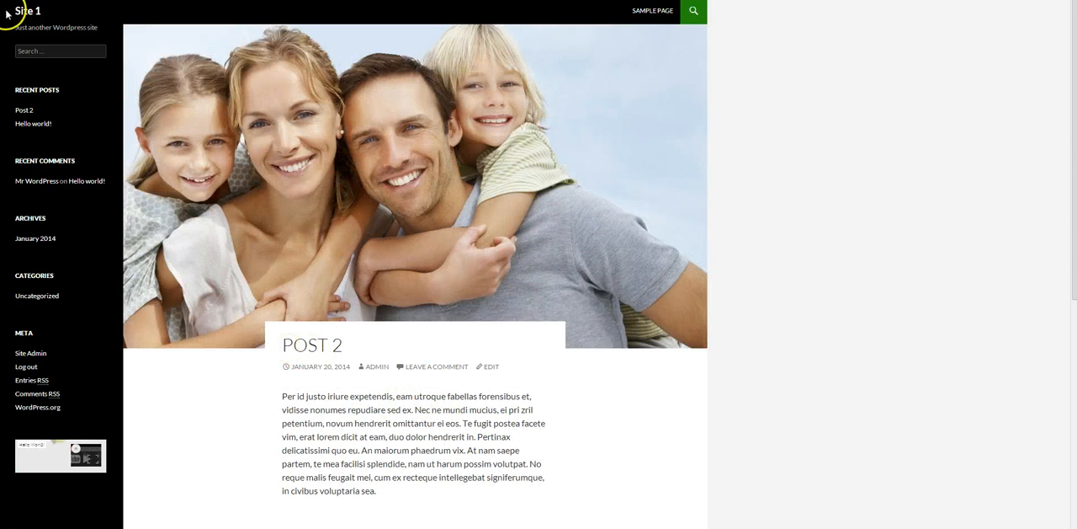
key("alt+Left")
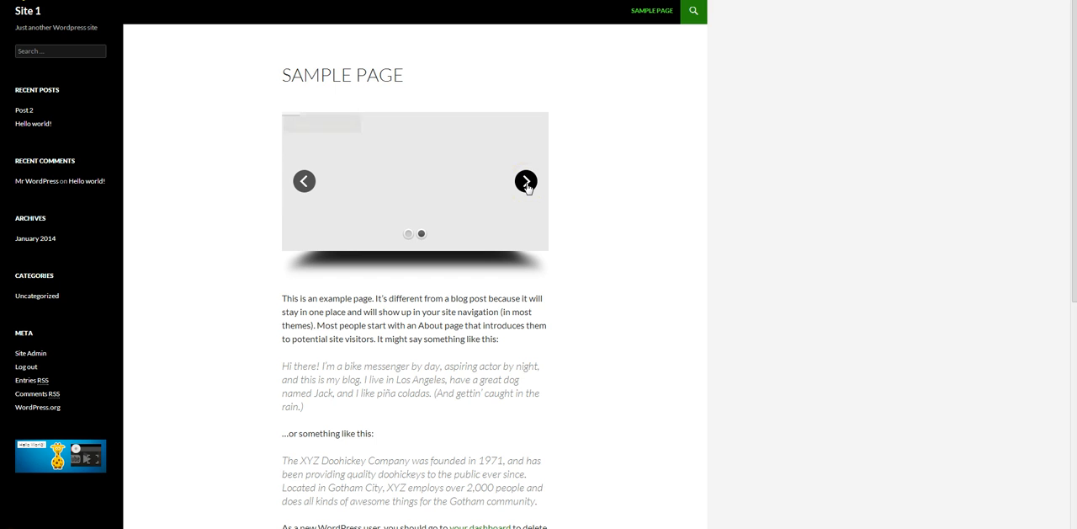
Step: Test the Hello world! title link in the slider, return to the Sample Page, and advance the slider to the Hello world! slide
left_click(368, 148)
left_click(332, 126)
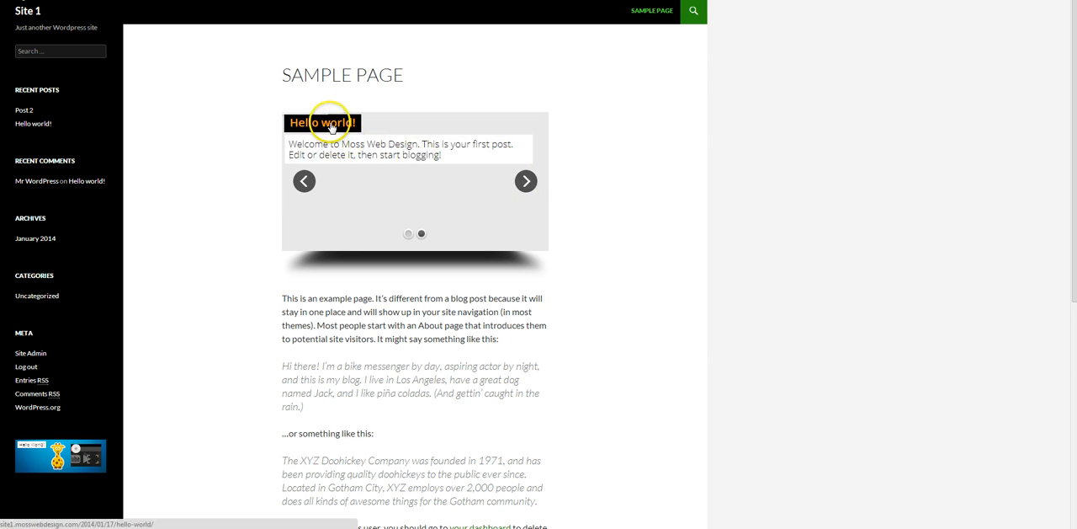
left_click(289, 96)
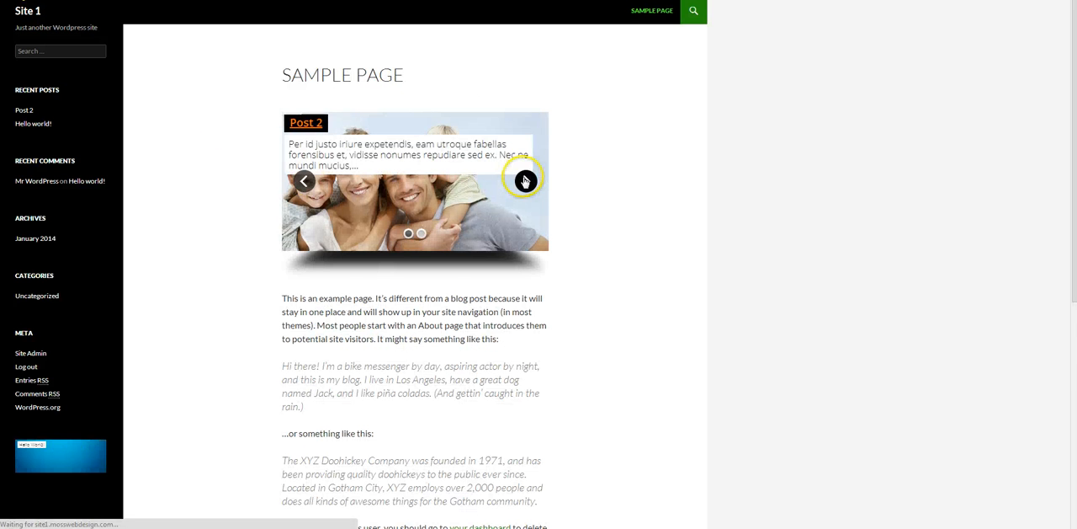
left_click(525, 182)
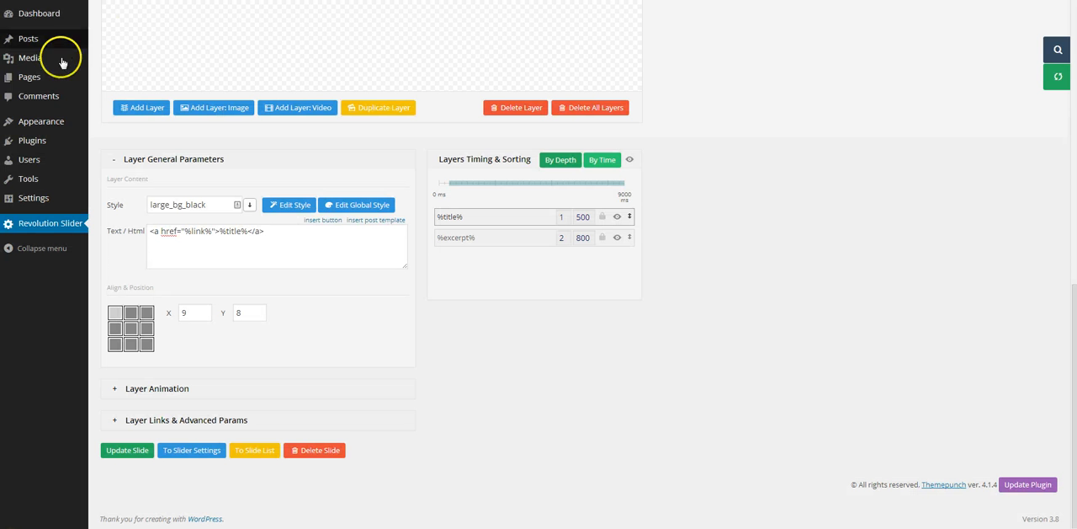
Step: Set slider-background.png as the featured image of the Hello world! post and update the post
left_click(32, 43)
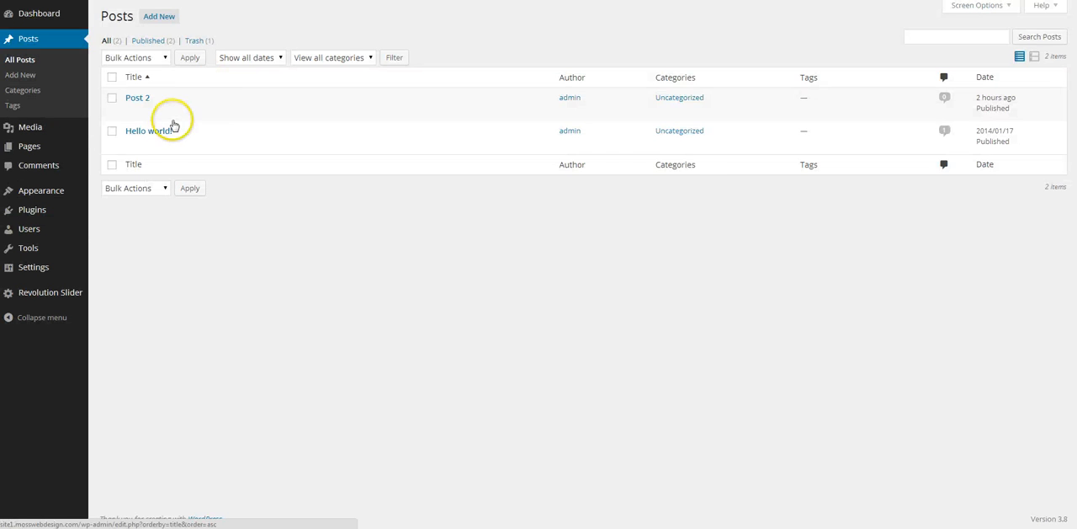
left_click(163, 133)
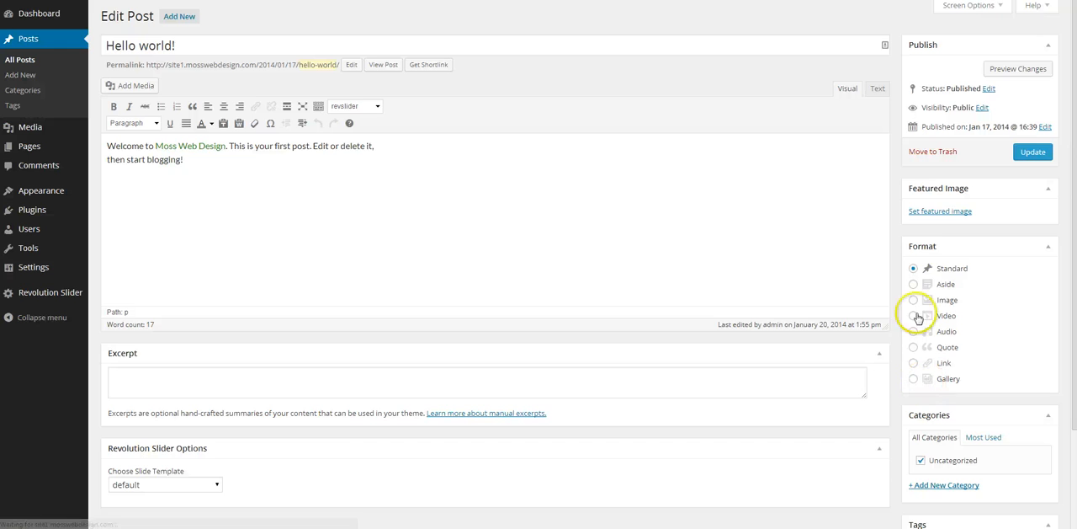
left_click(951, 217)
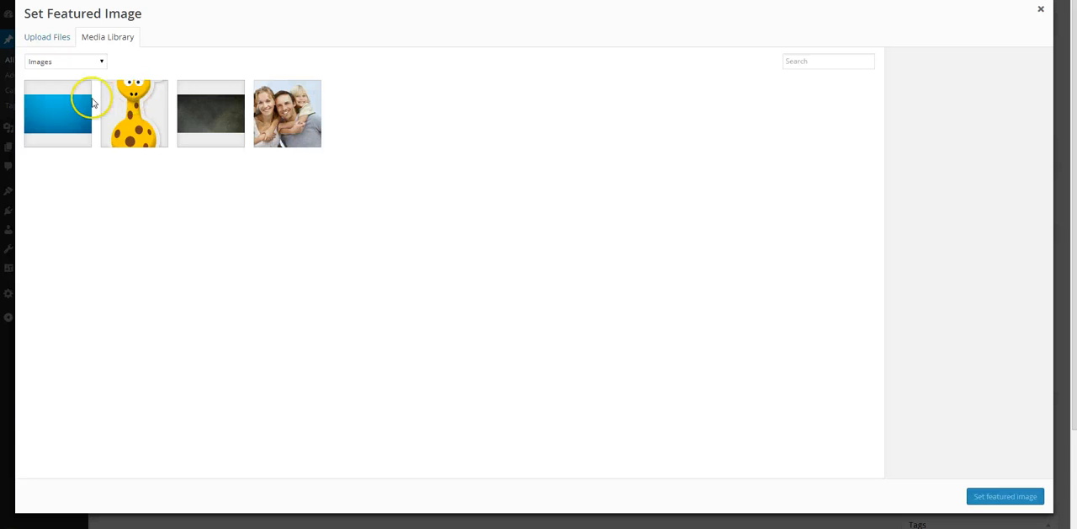
left_click(68, 115)
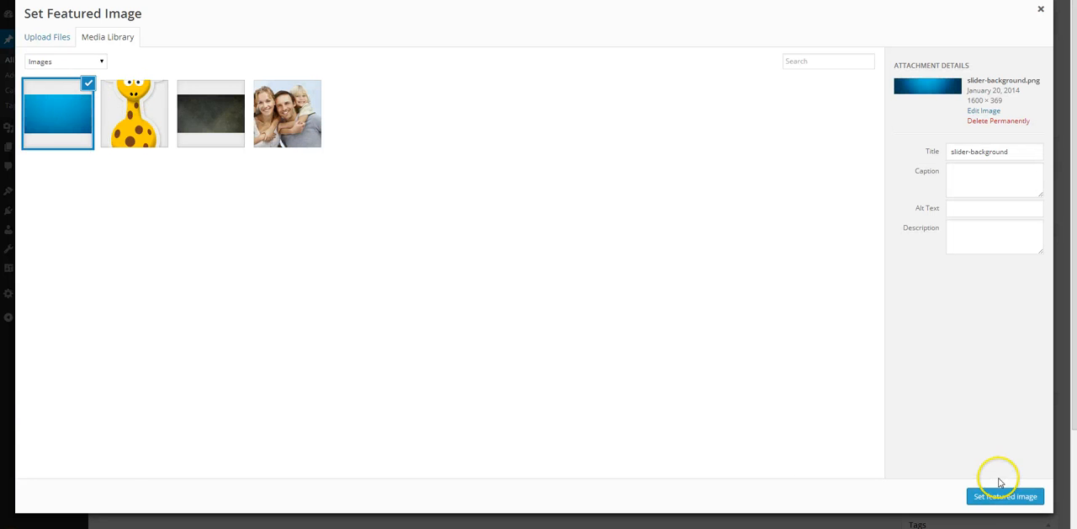
left_click(1005, 496)
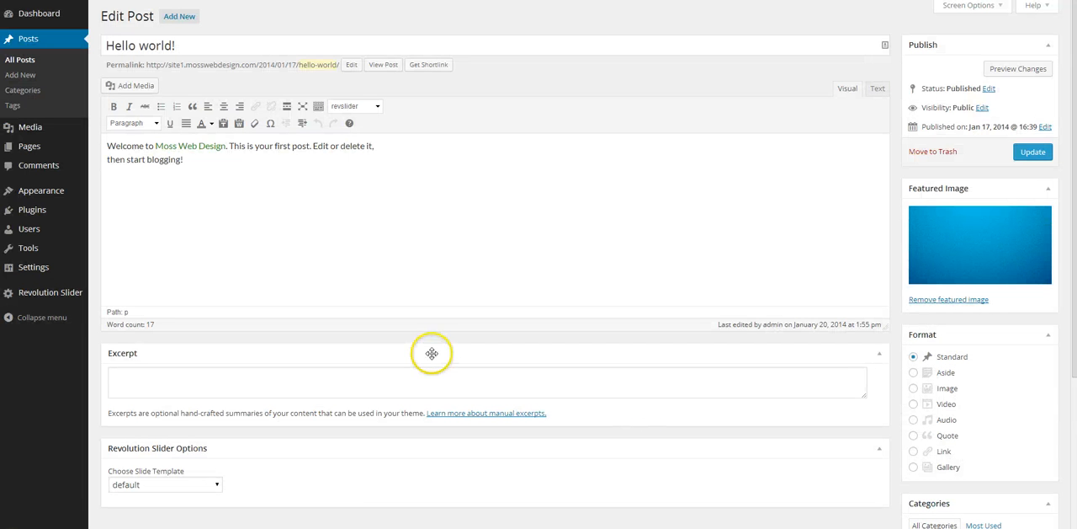
left_click(1032, 152)
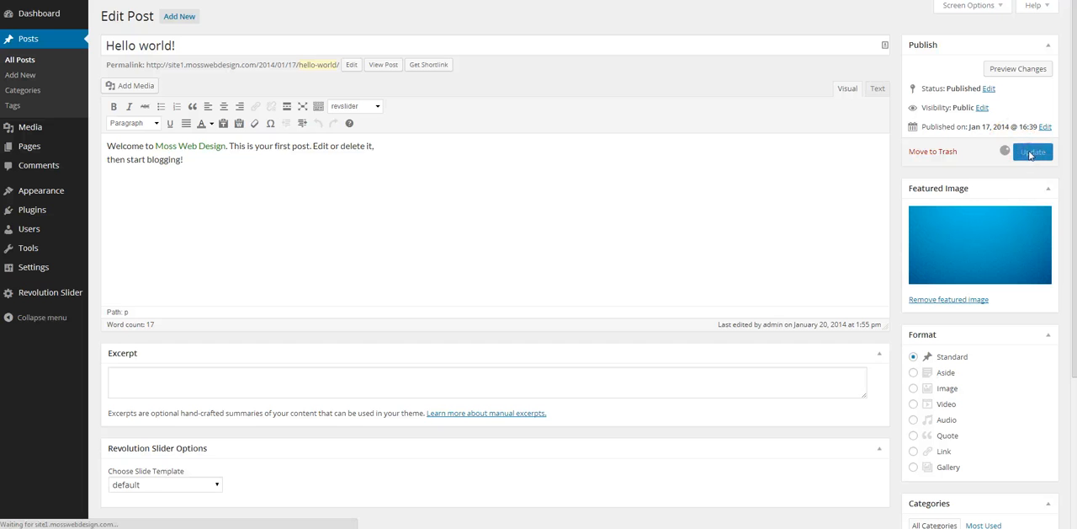
Step: Reload the live Sample Page to check the slider's featured images and the colour of its linked titles
left_click(67, 0)
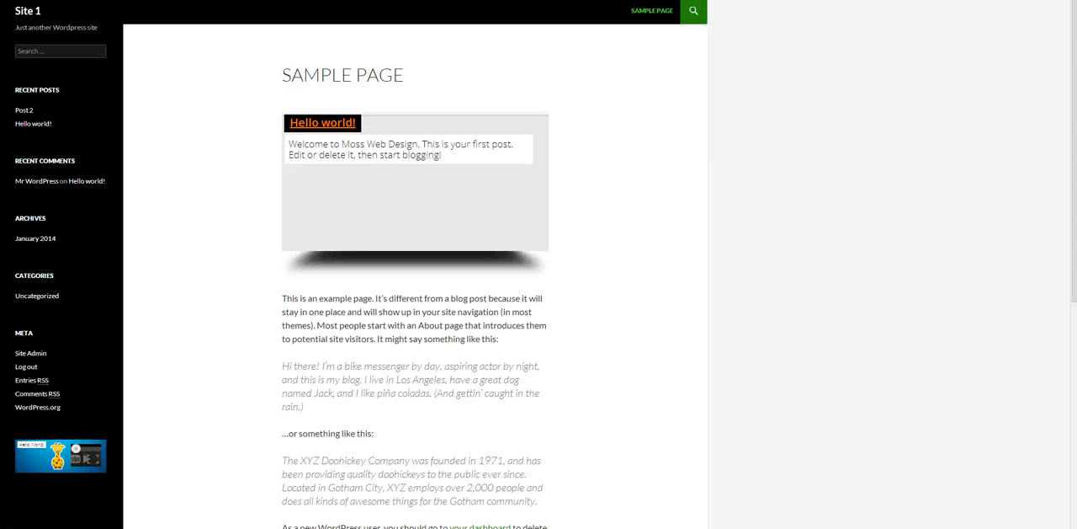
right_click(67, 0)
left_click(90, 0)
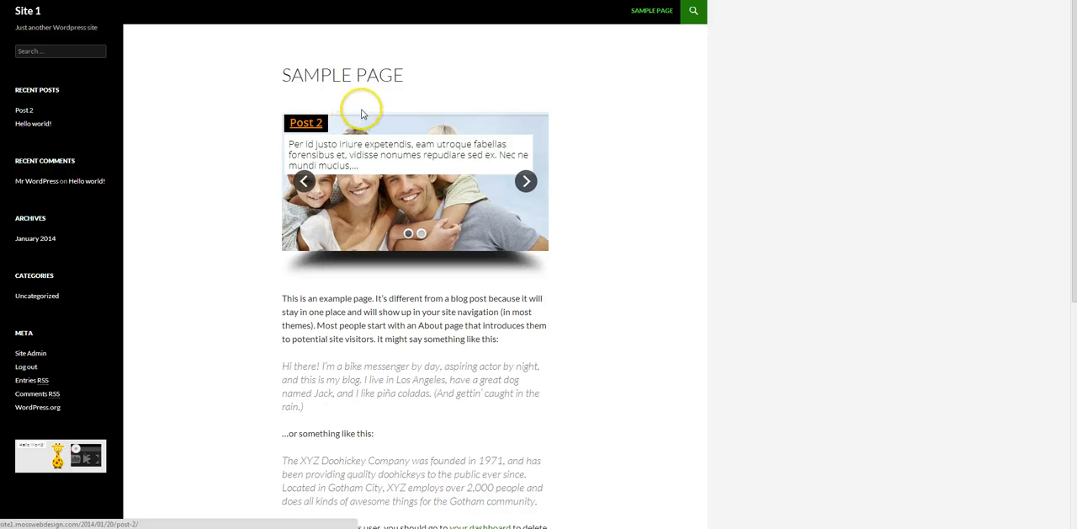
left_click(308, 124)
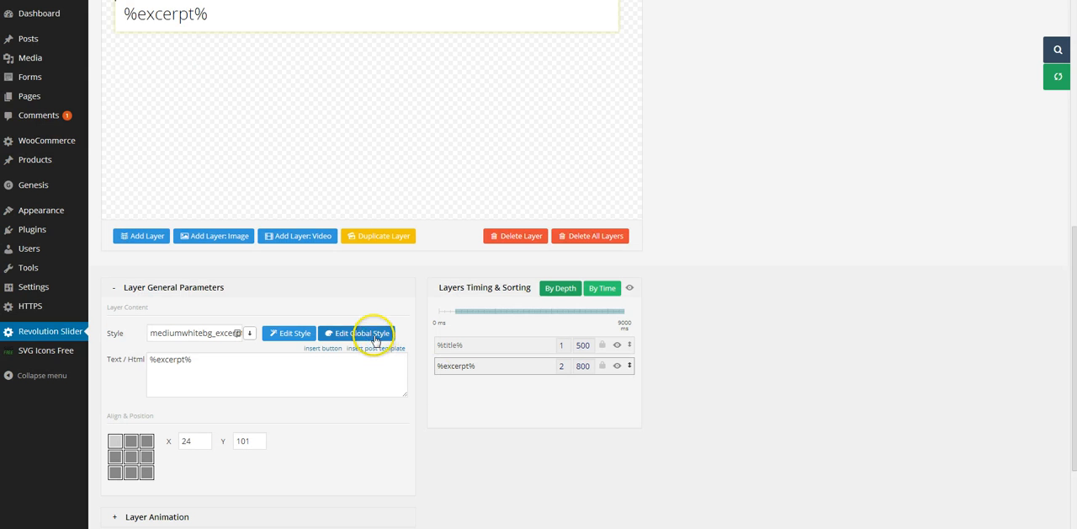
Step: In the slider's global static styles, set the color of both .tp-caption a rules and both .tp-caption a:hover rules to #fff
left_click(375, 337)
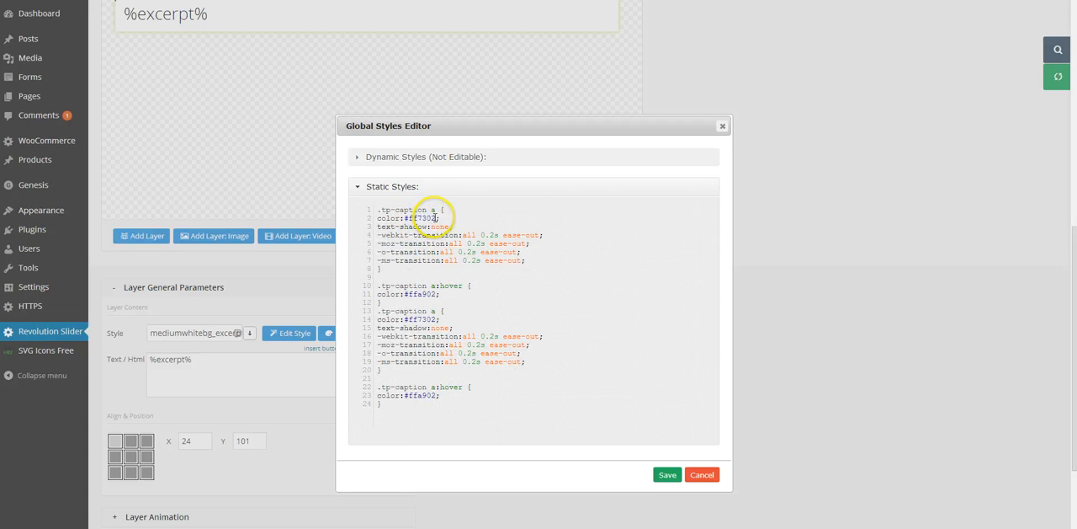
left_click_drag(425, 218, 411, 218)
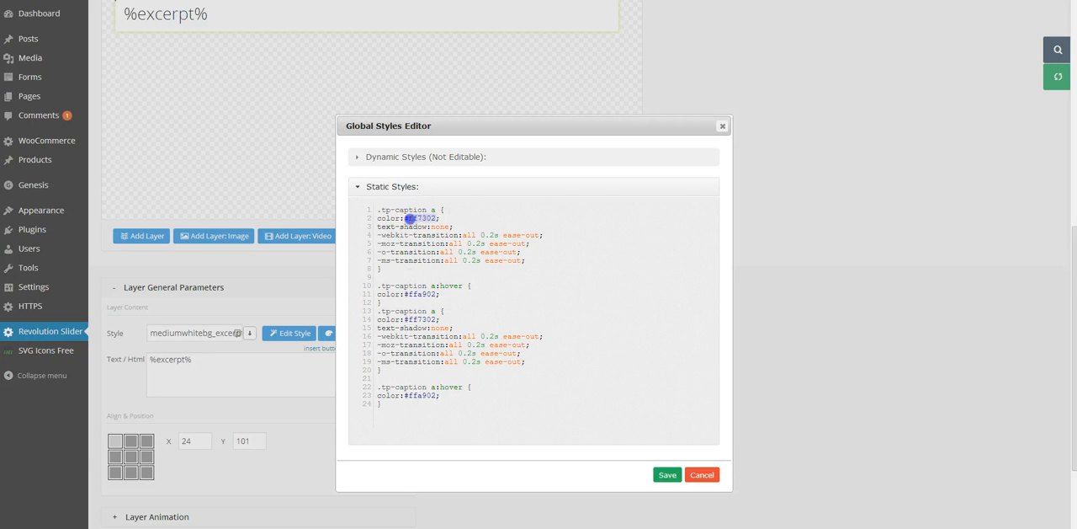
type("#ff")
left_click_drag(404, 294, 438, 293)
type("#ff")
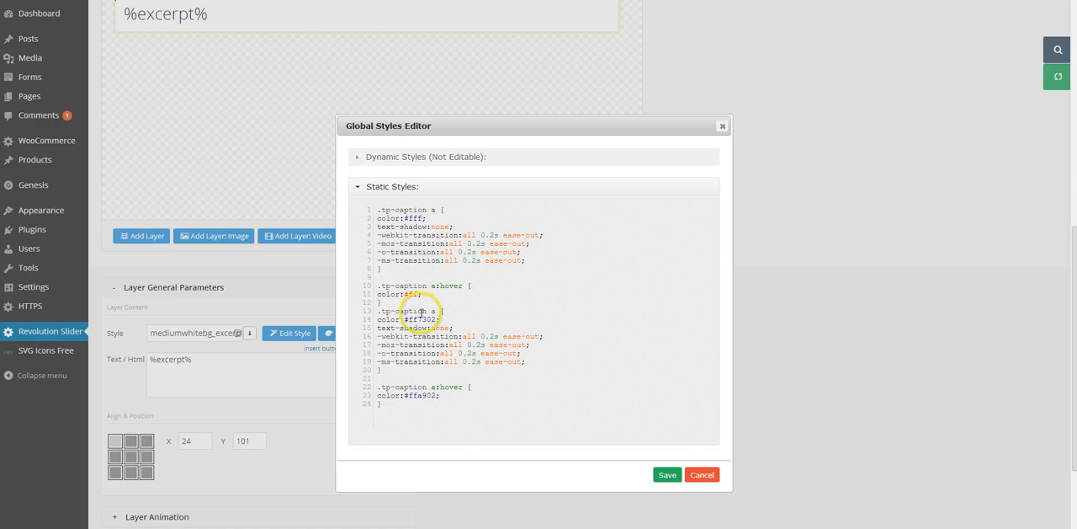
type("f")
left_click_drag(427, 317, 437, 319)
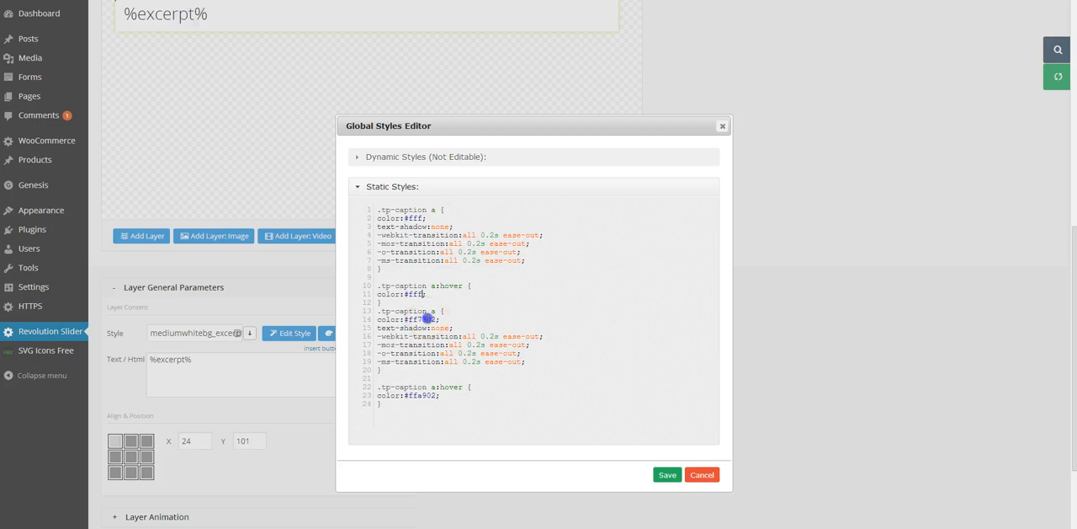
type("#fff")
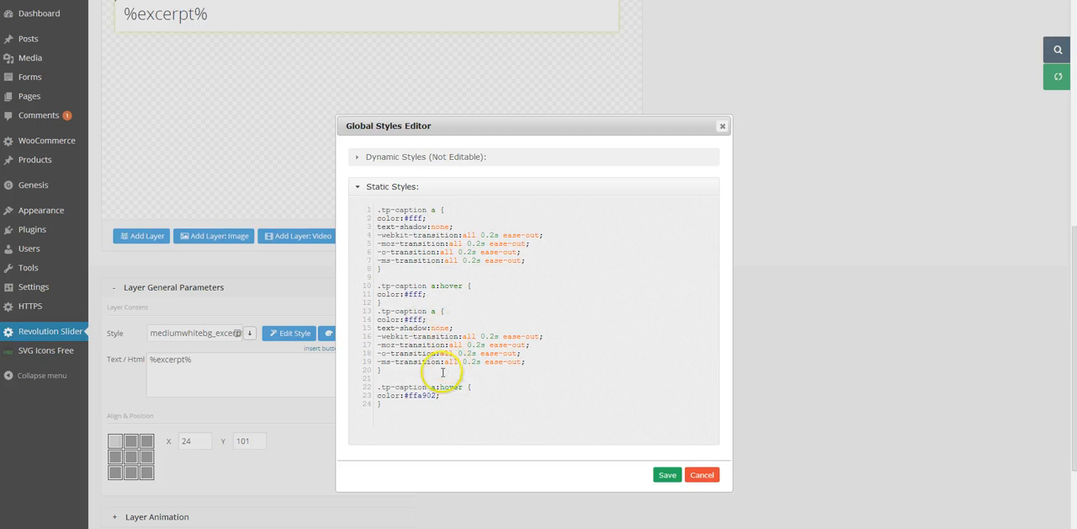
type("#fff")
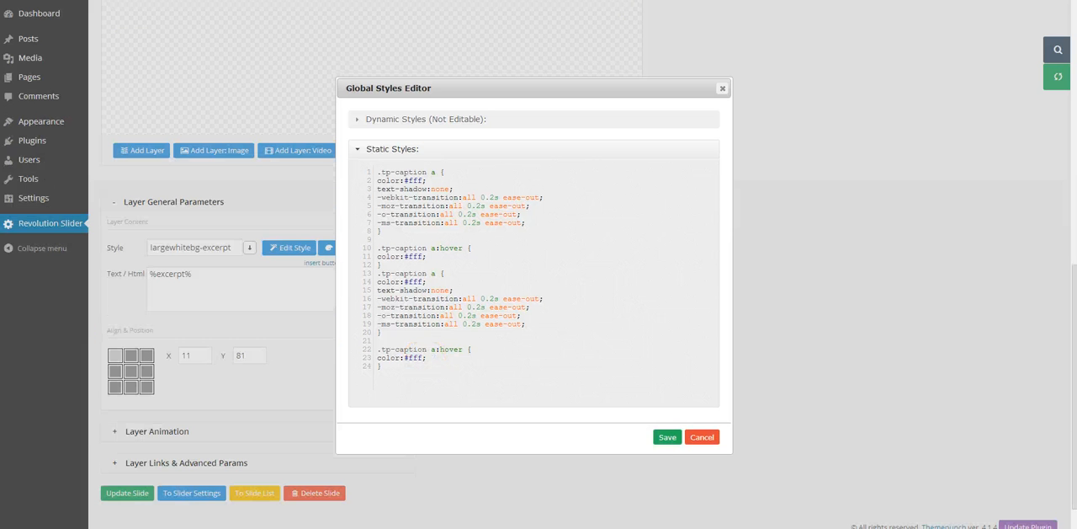
Step: Save the edited global styles, confirm overwriting them, and update the slide
left_click(673, 442)
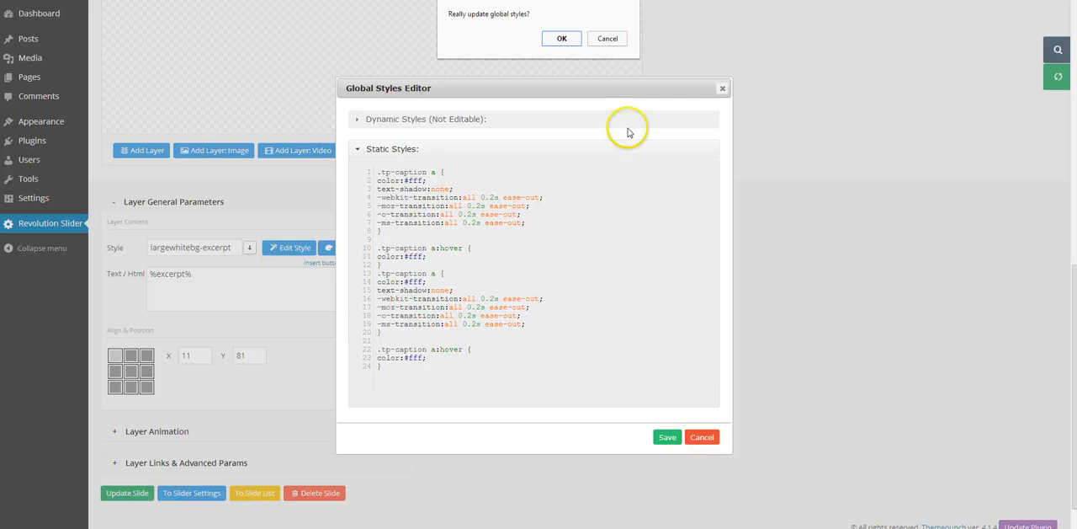
left_click(556, 39)
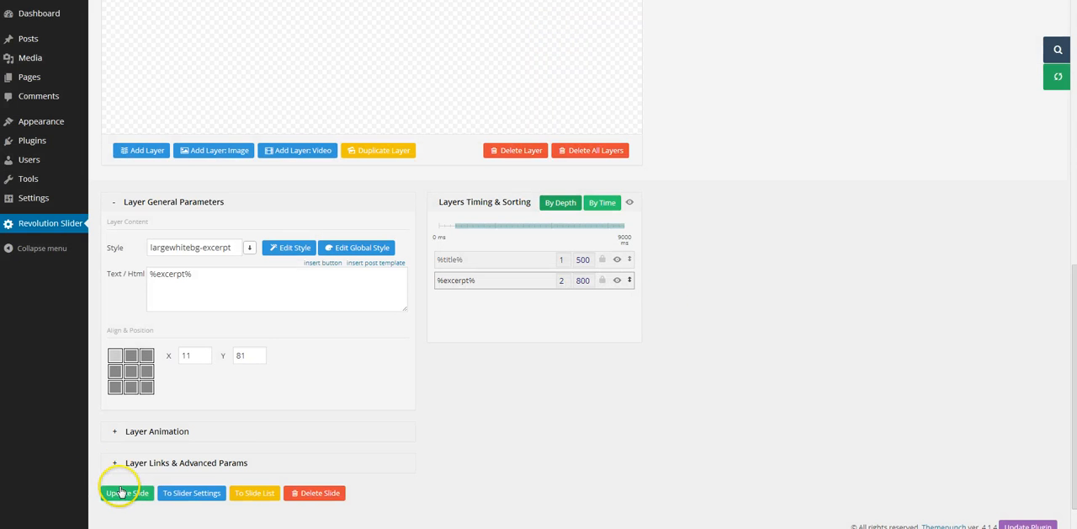
left_click(122, 492)
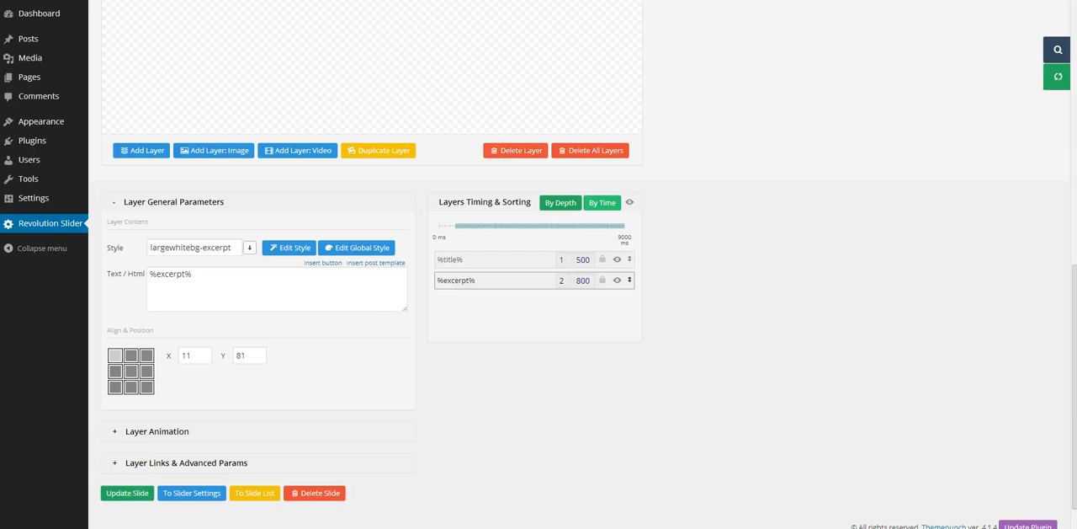
Step: Reload the live Sample Page to check the slider's title link colour, and close the developer tools
left_click(49, 0)
right_click(49, 0)
left_click(80, 0)
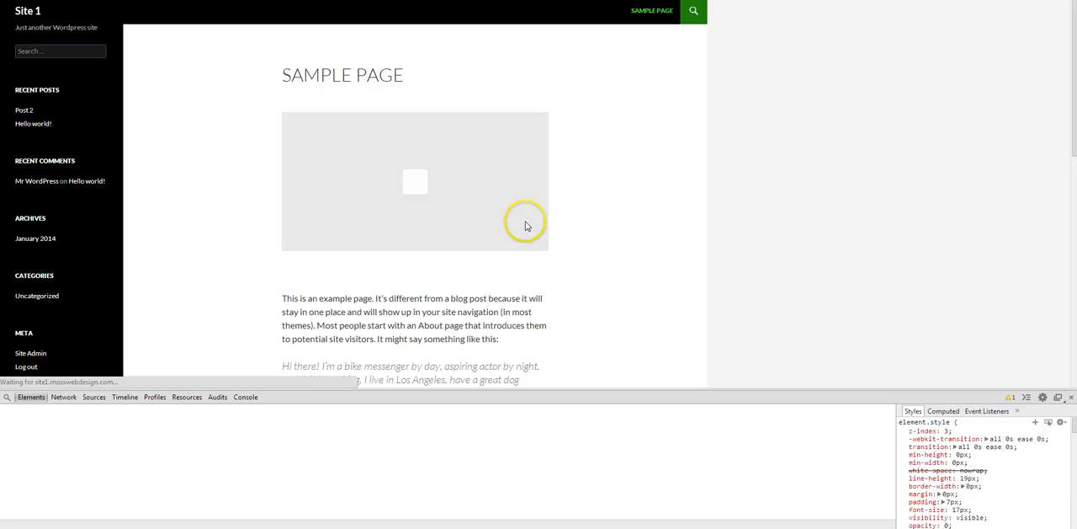
left_click(1070, 398)
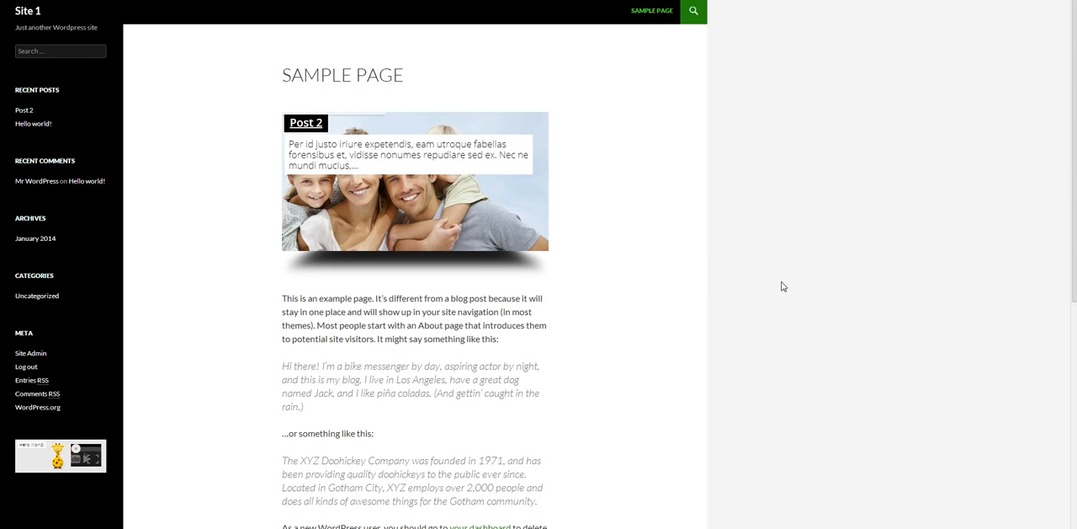